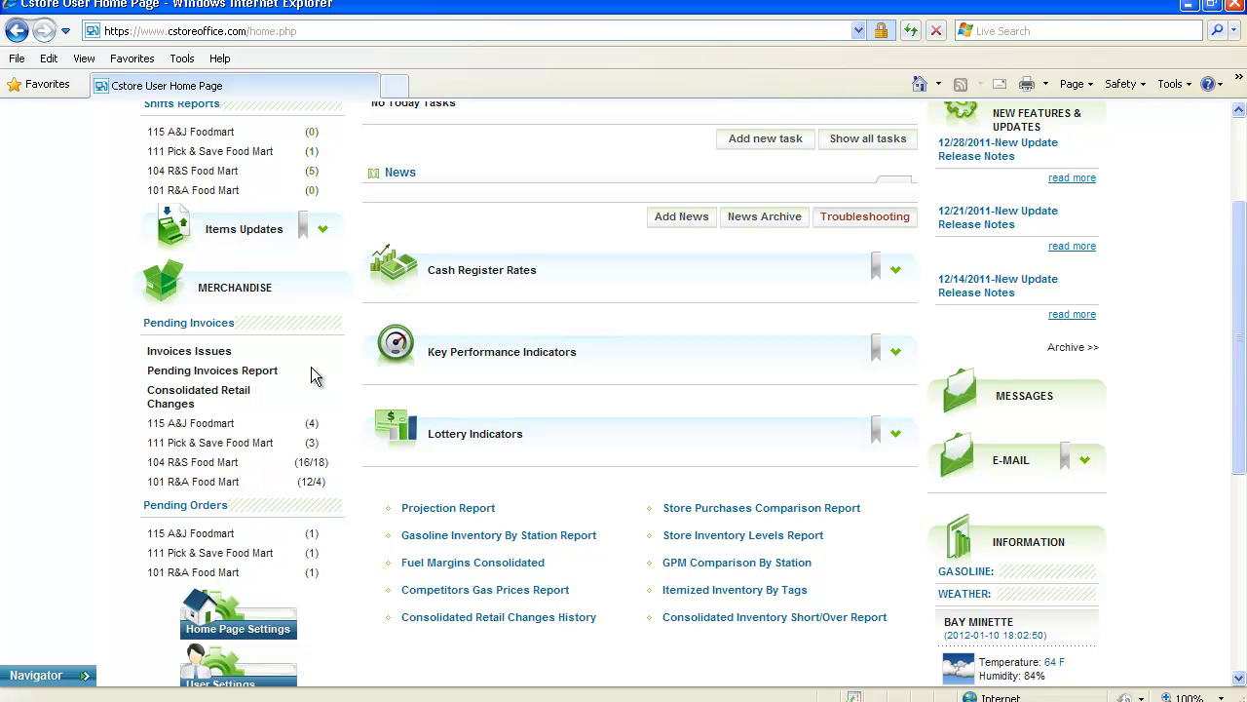
pyautogui.scroll(3, 312, 378)
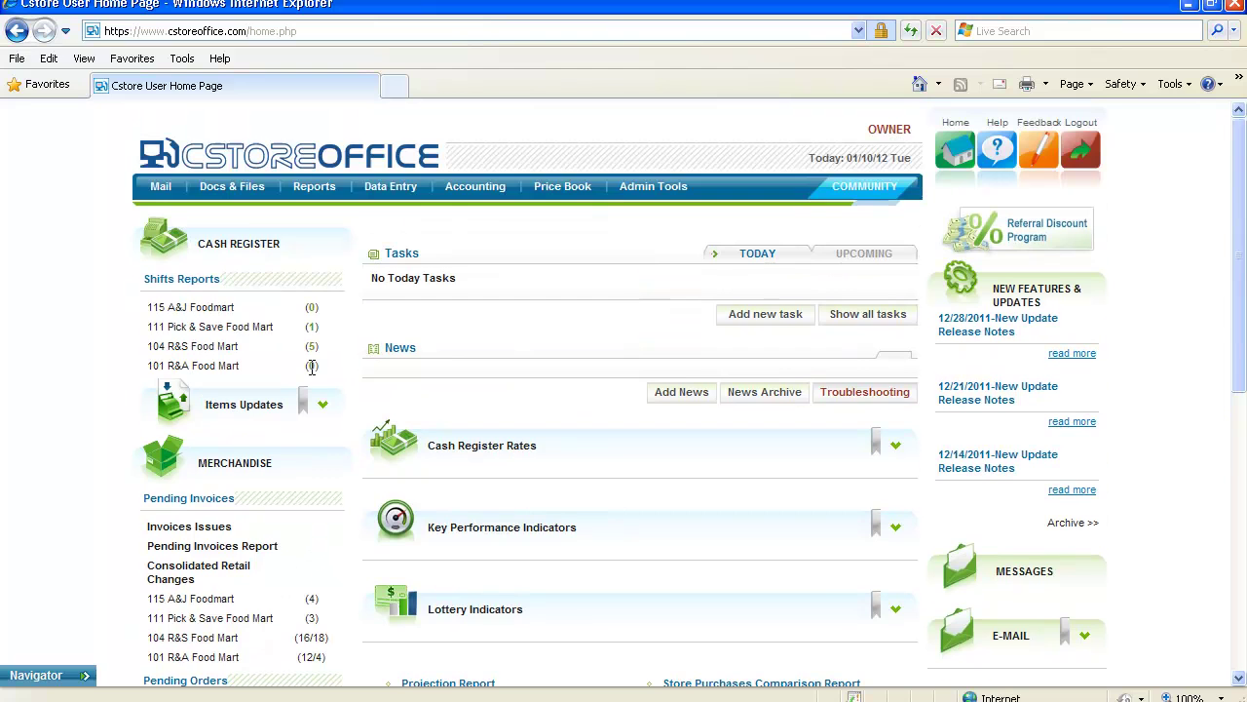
pyautogui.scroll(-3, 308, 367)
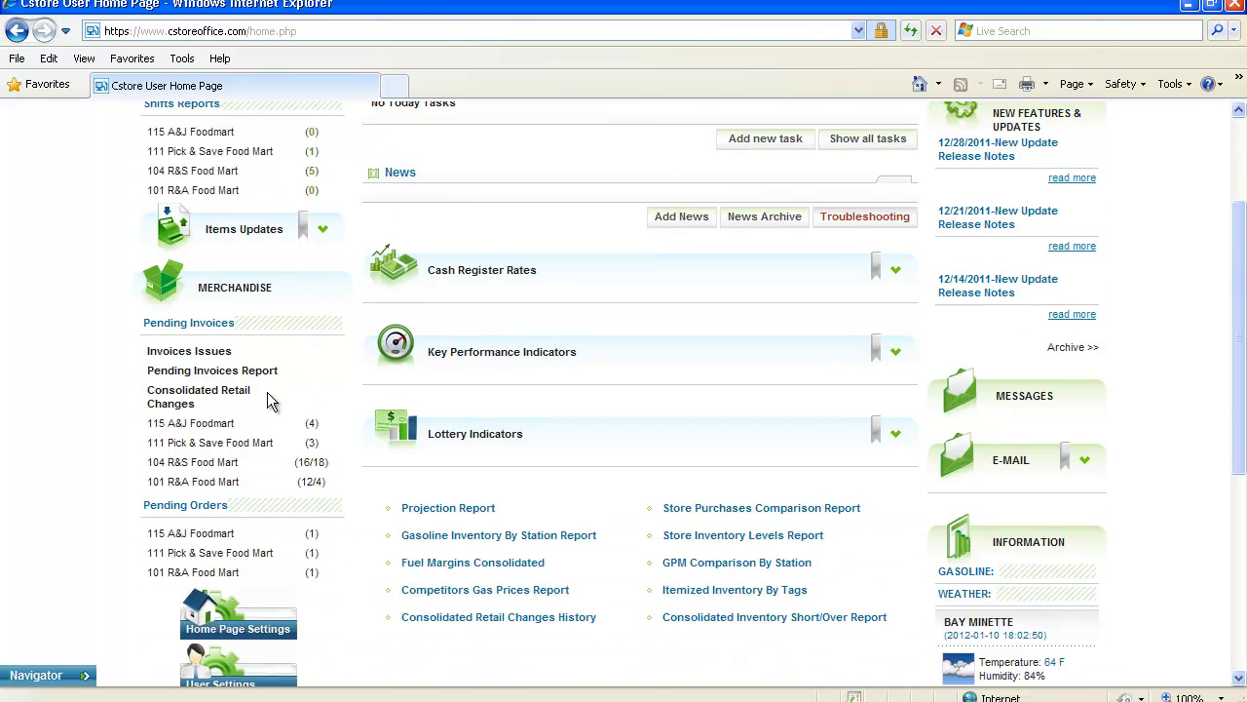
pyautogui.scroll(3, 492, 419)
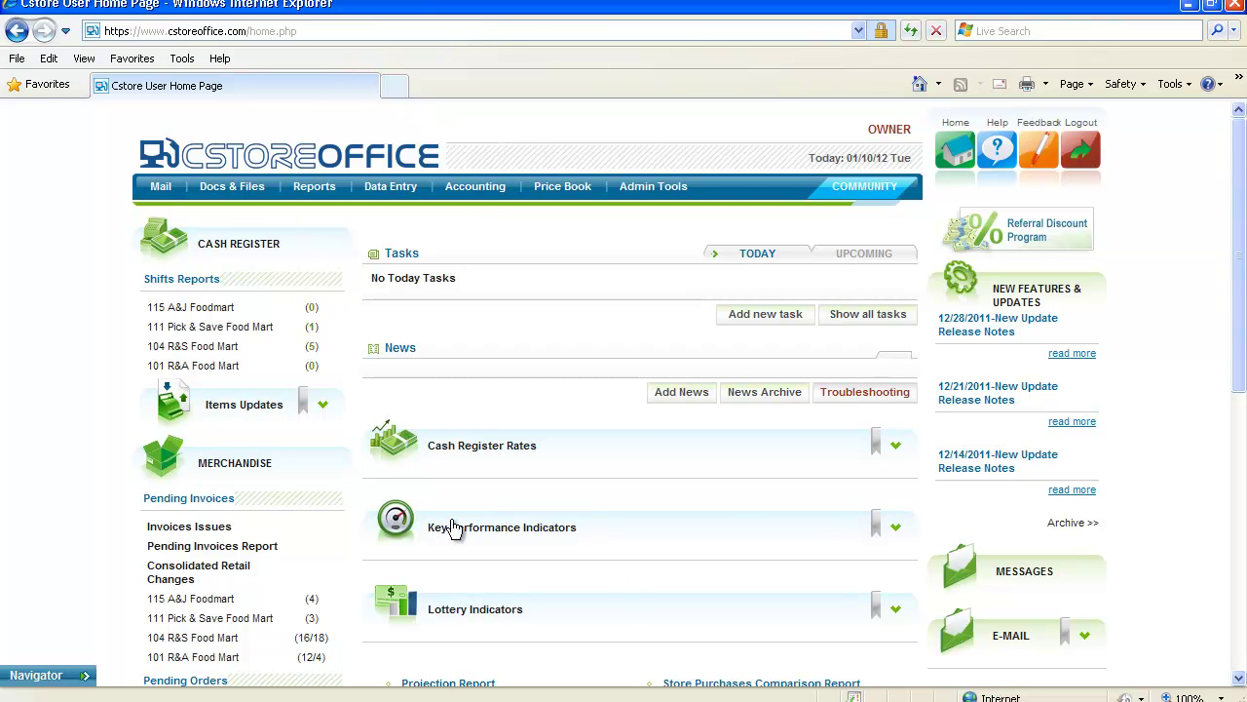
pyautogui.click(396, 88)
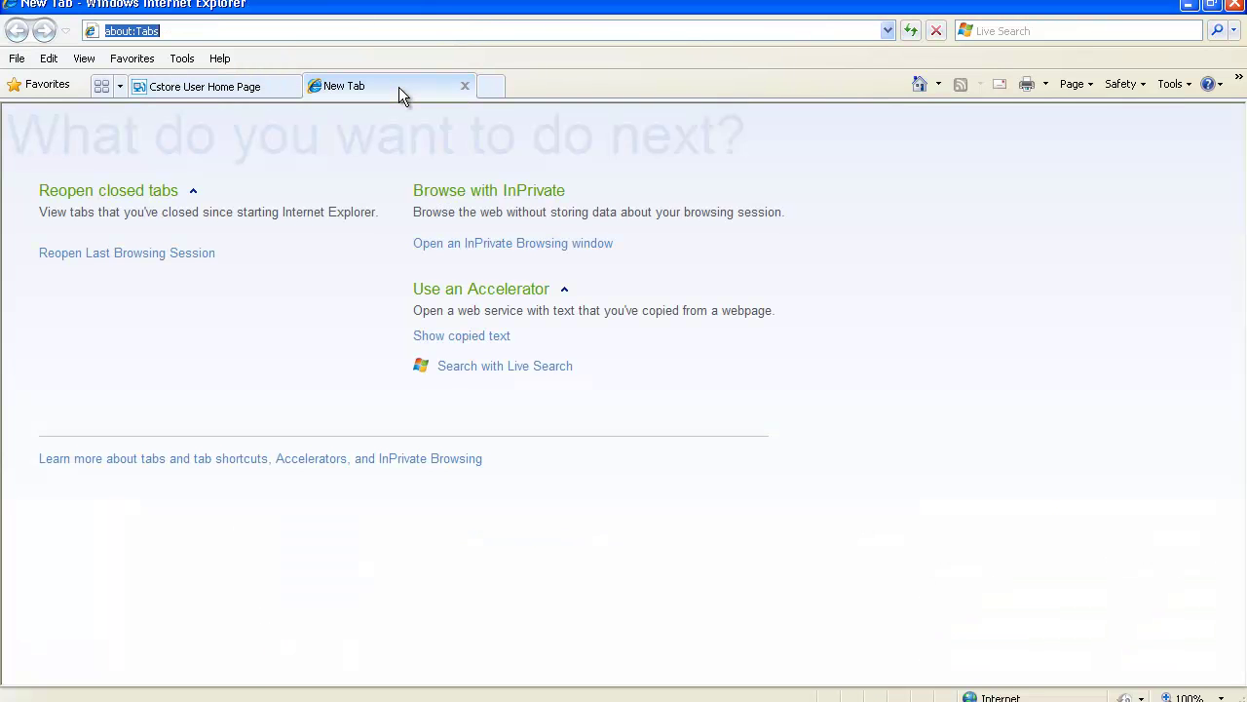
pyautogui.write('www')
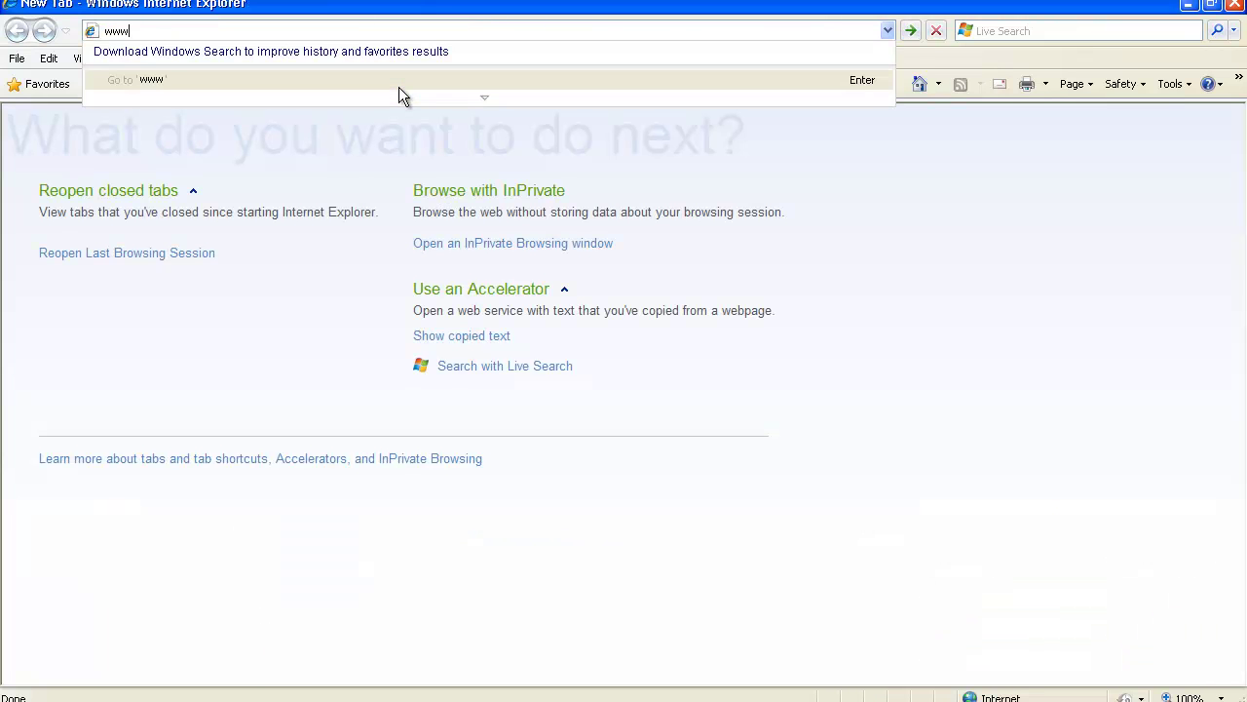
pyautogui.write('.fintech.com')
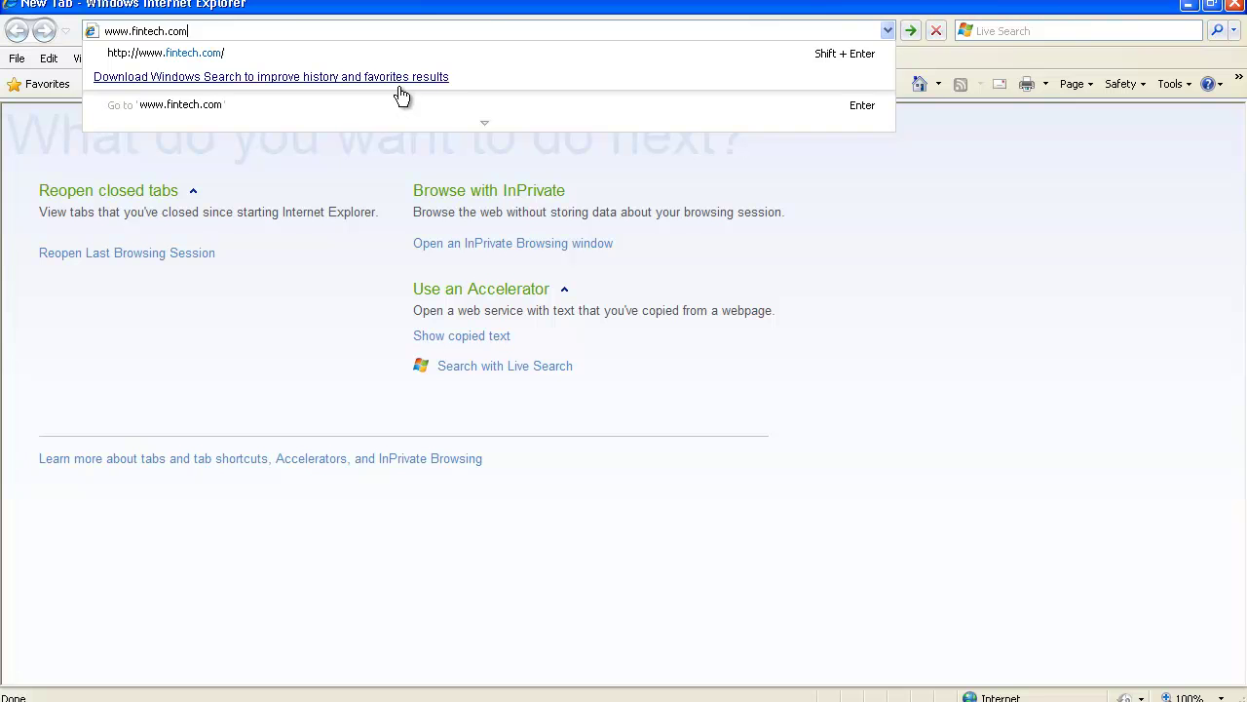
pyautogui.press('Return')
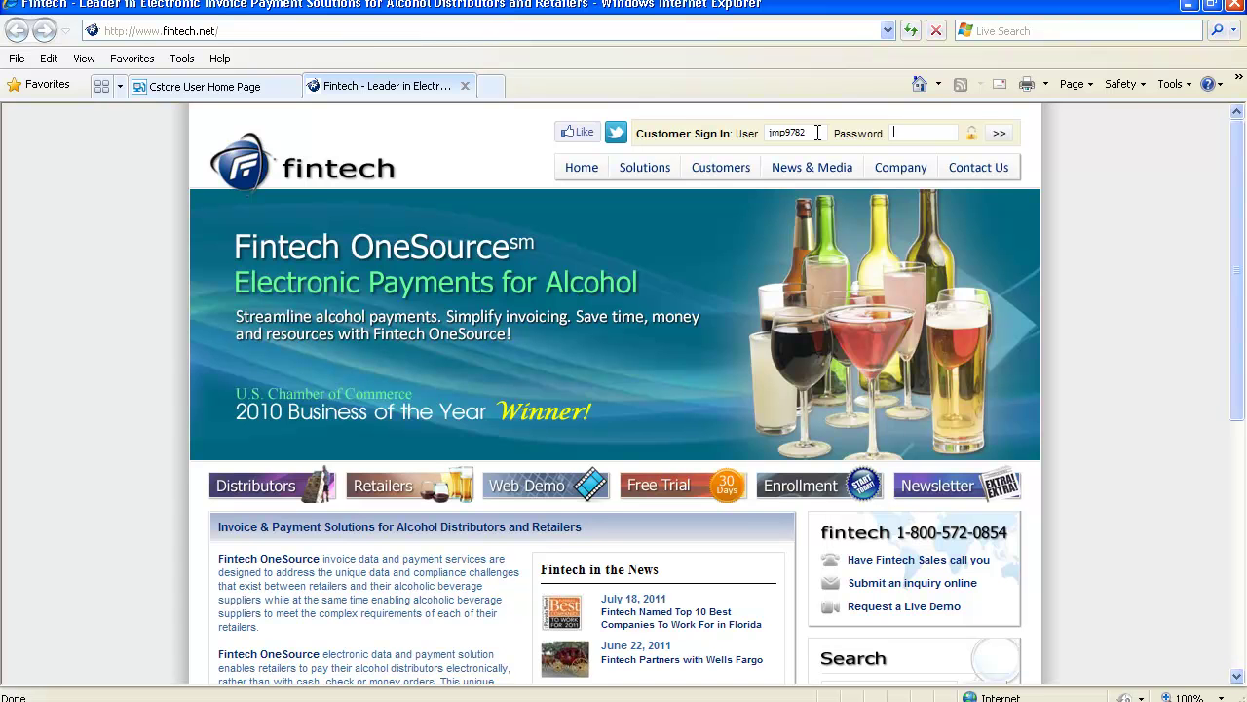
# Step: Sign in to Fintech with the account password and reload the FTX home page, viewing only securely delivered content
pyautogui.write('•••••••')
pyautogui.press('Return')
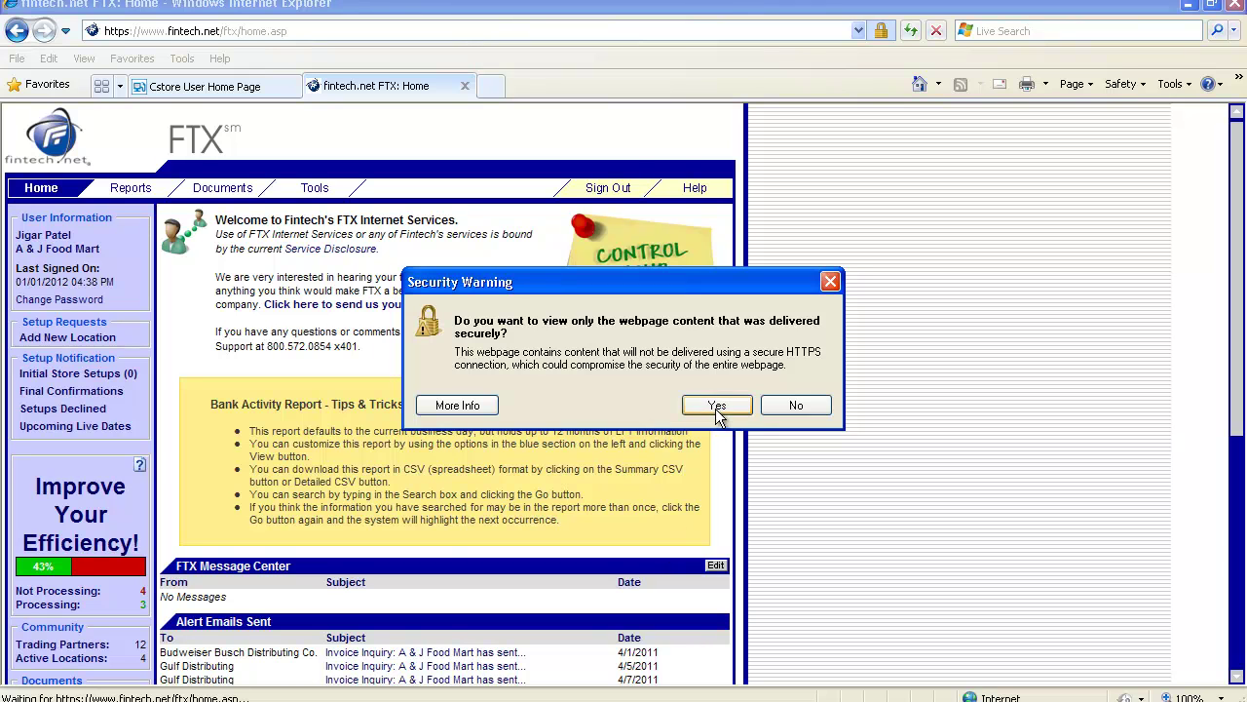
pyautogui.click(716, 406)
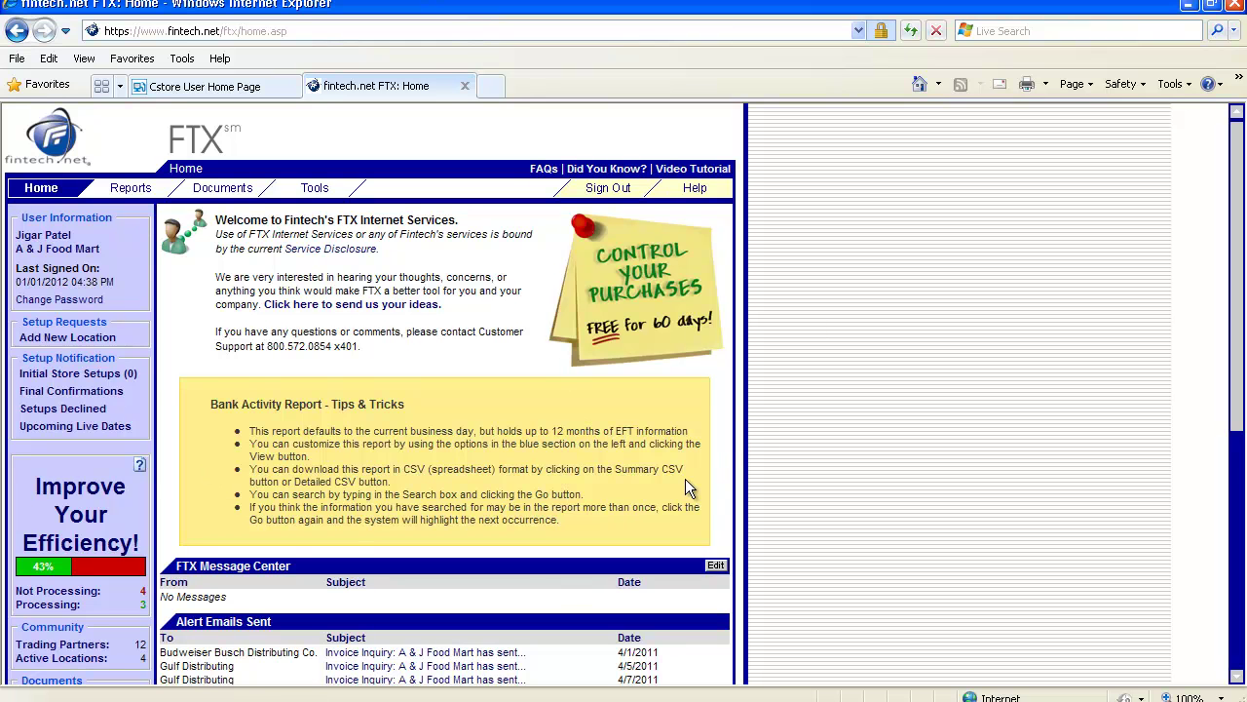
pyautogui.click(52, 188)
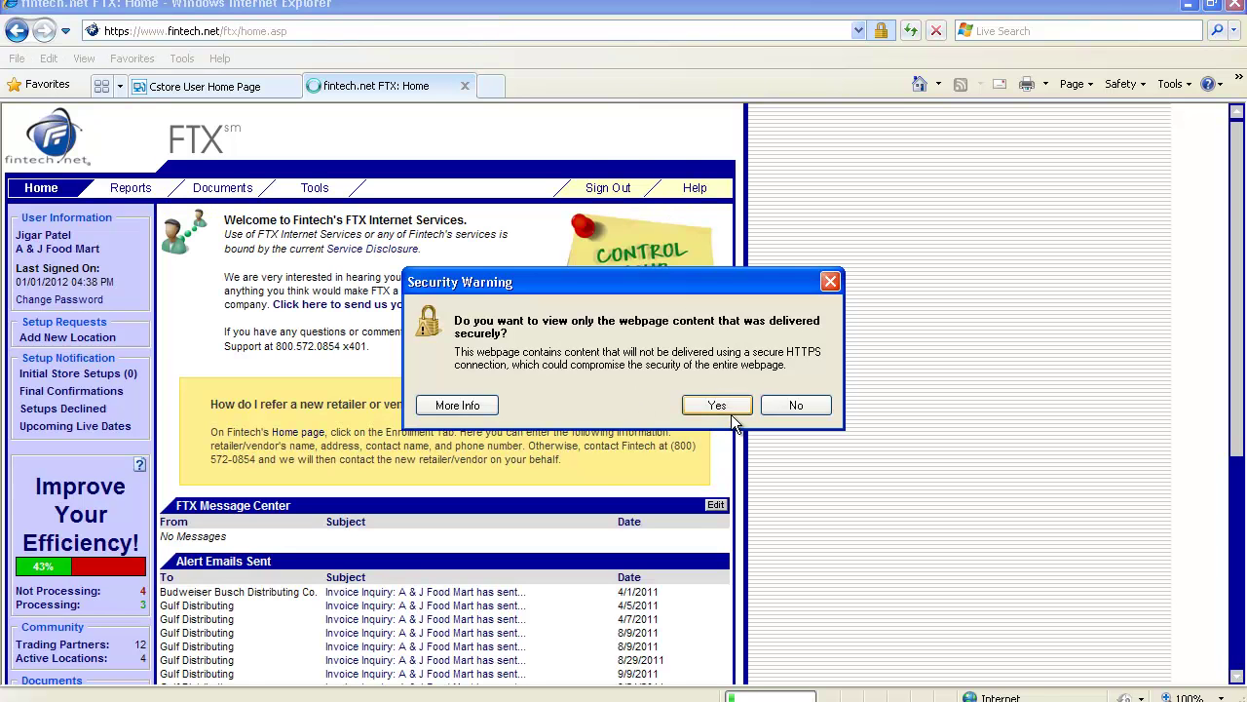
pyautogui.click(733, 409)
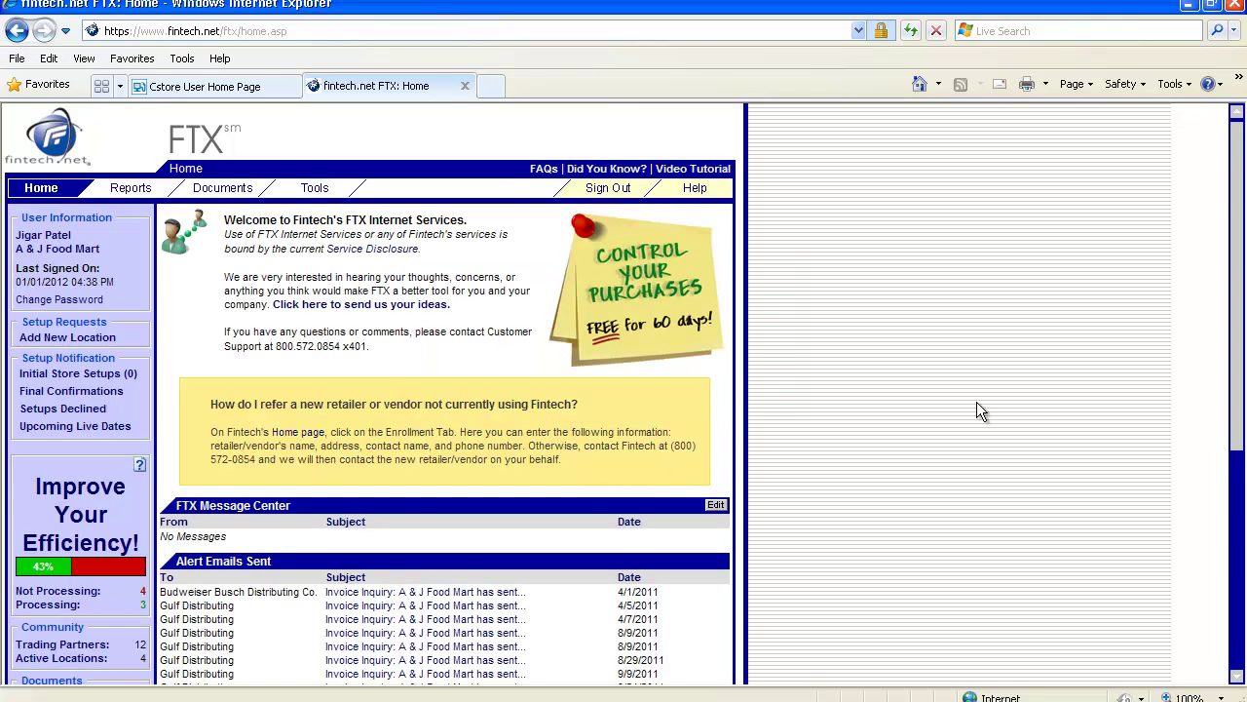
# Step: Examine the FTX home page, including the sent alert emails and the recent processing status of every store division
pyautogui.scroll(-3, 234, 331)
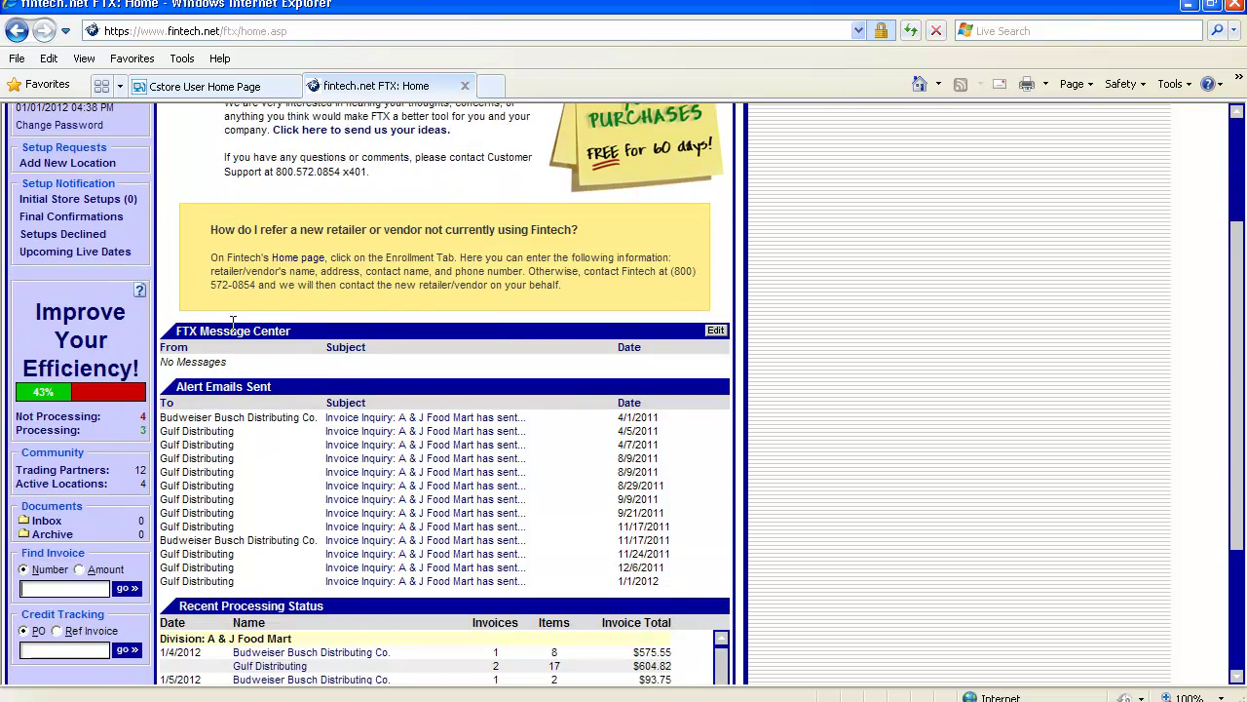
pyautogui.scroll(3, 234, 332)
pyautogui.scroll(-4, 234, 326)
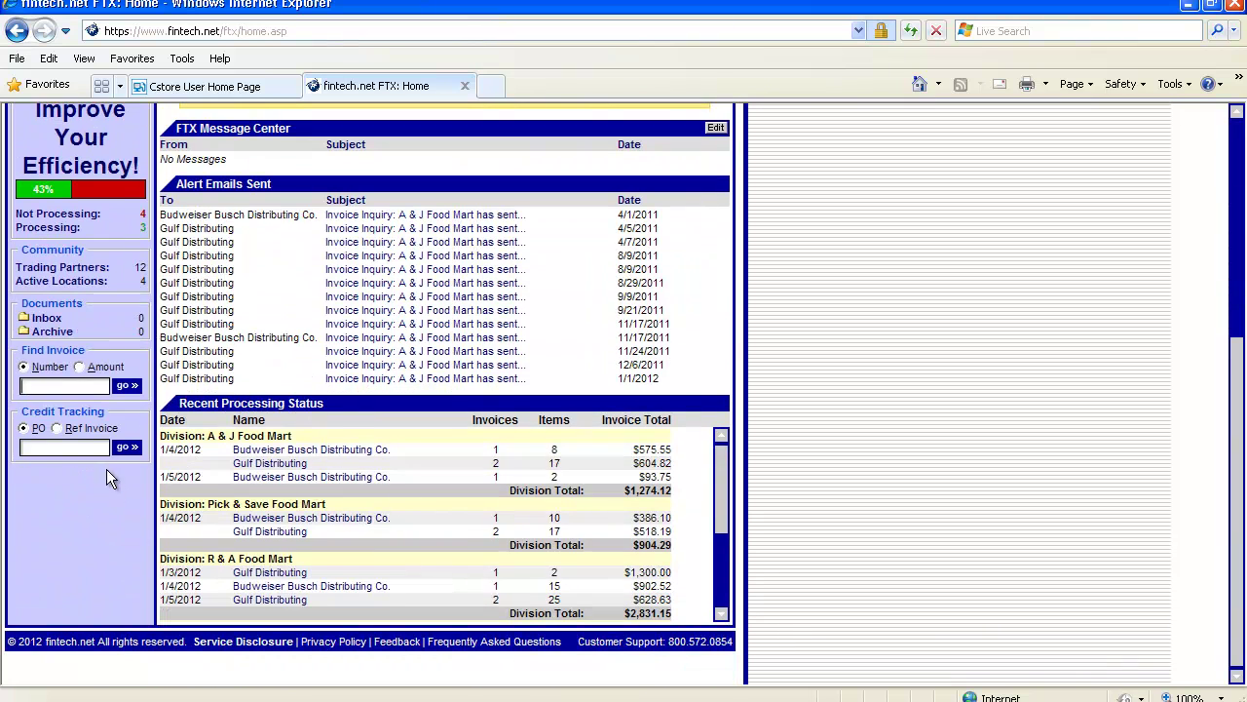
pyautogui.scroll(-3, 477, 470)
pyautogui.scroll(-1, 476, 466)
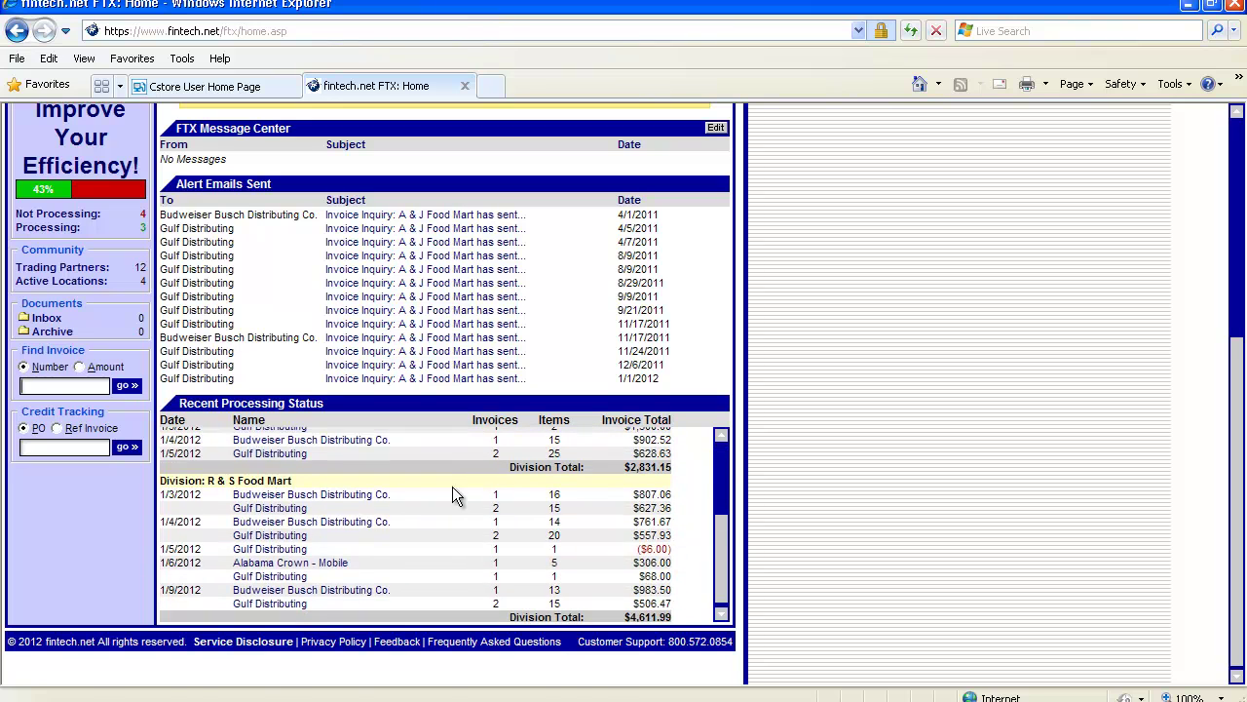
pyautogui.scroll(9, 316, 464)
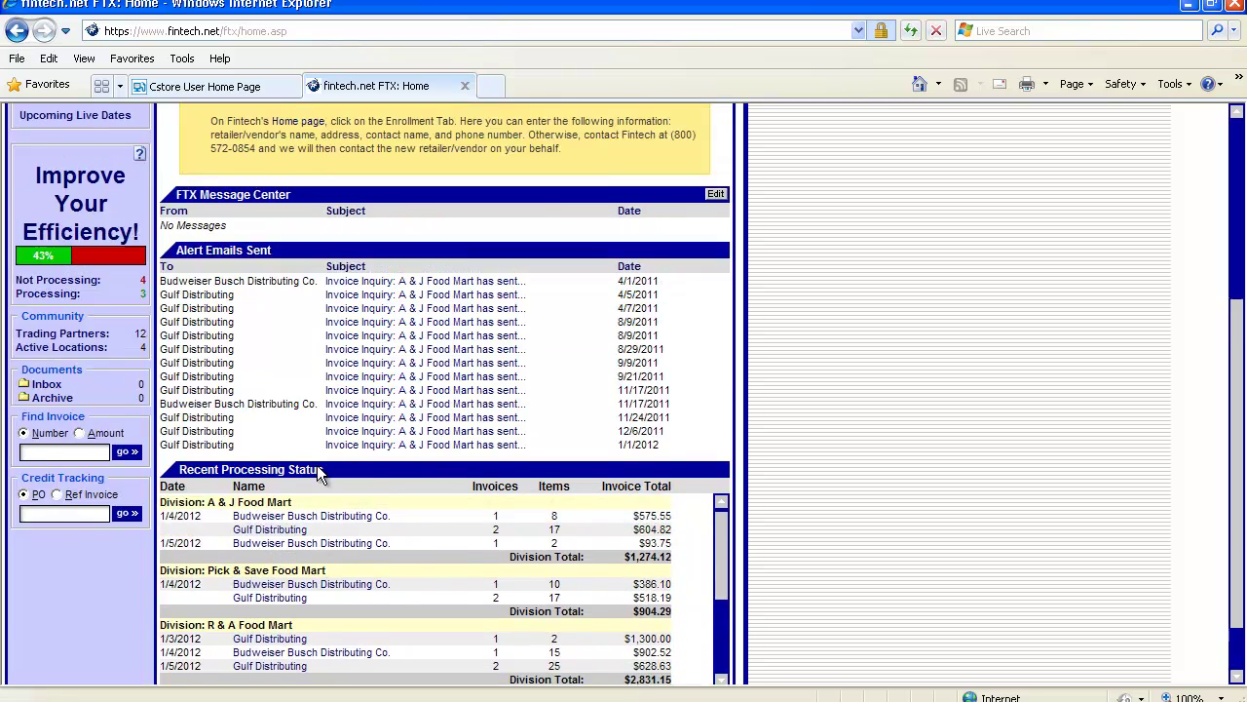
pyautogui.scroll(-7, 318, 465)
pyautogui.scroll(5, 336, 460)
pyautogui.scroll(-4, 349, 466)
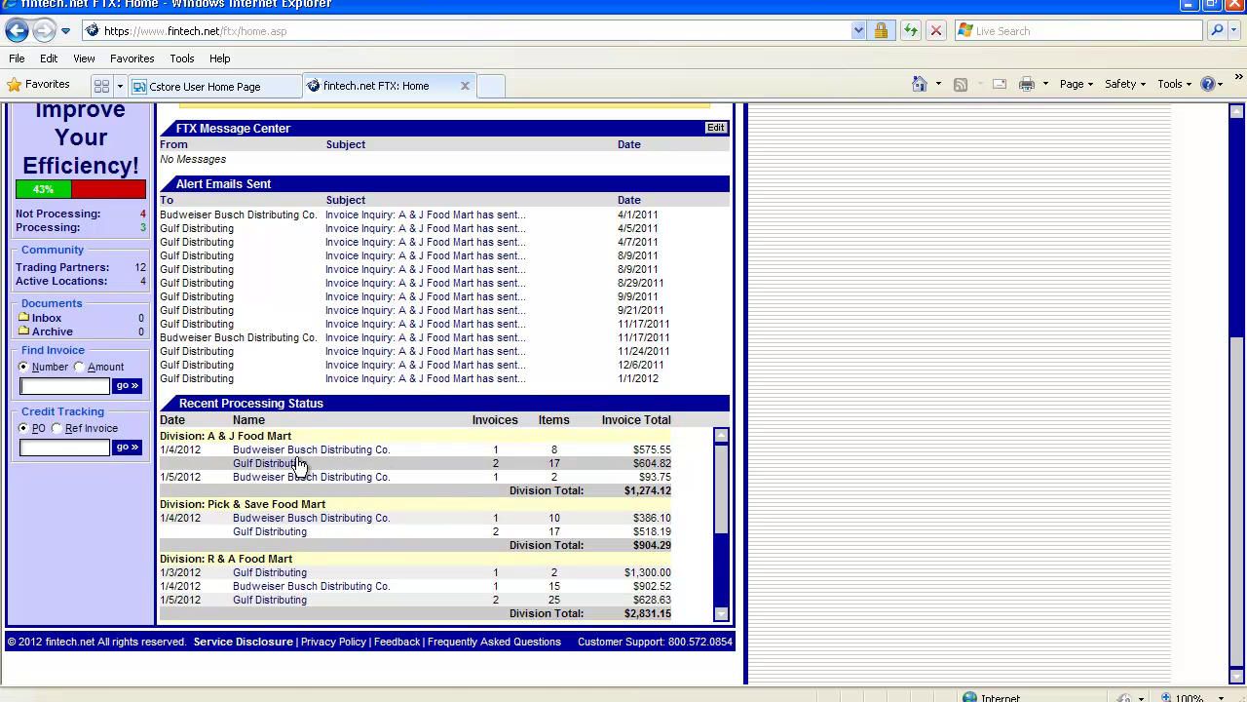
# Step: Switch to CStoreOffice and open Gulf Dist. Company invoice 612807 from the pending invoices of 115 A&J Foodmart
pyautogui.click(252, 88)
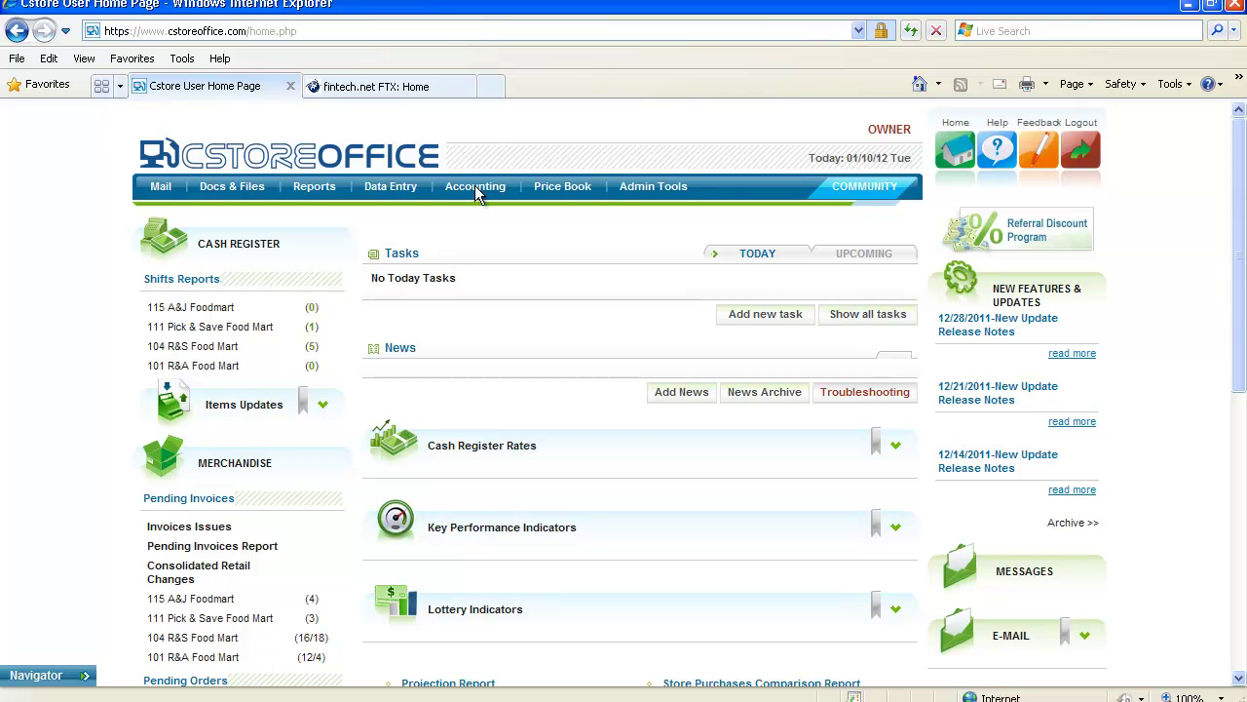
pyautogui.click(230, 600)
pyautogui.click(802, 58)
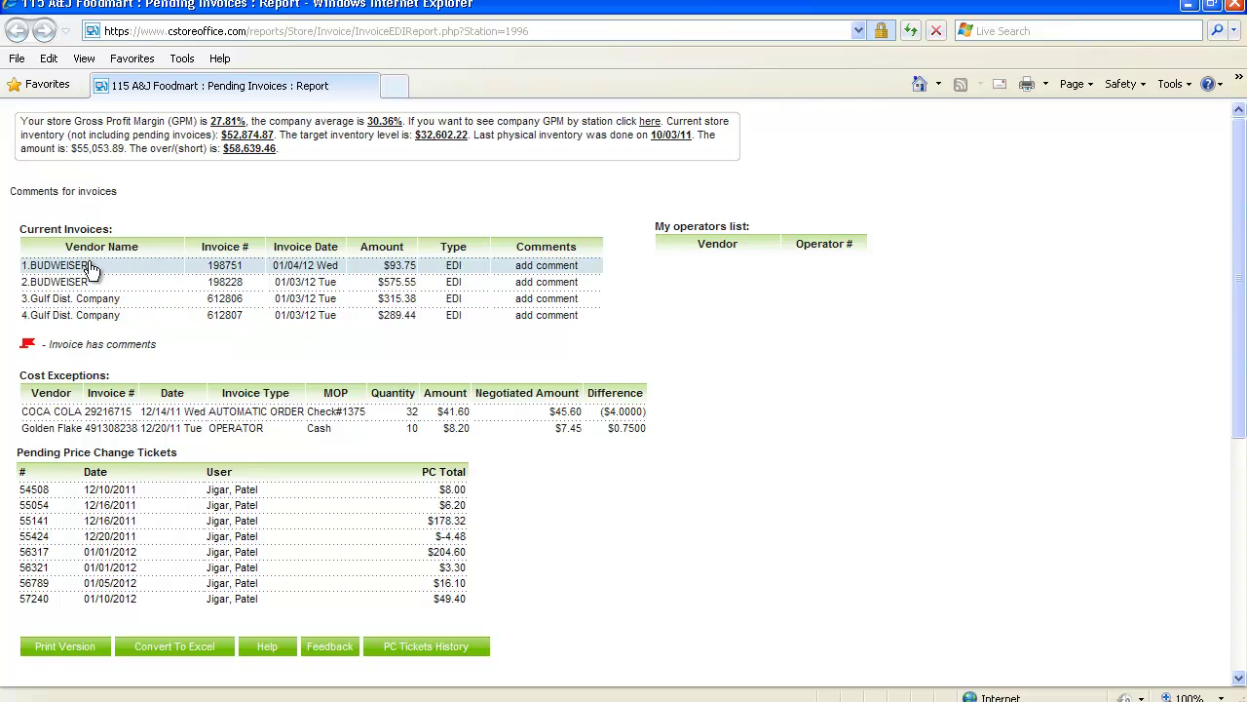
pyautogui.click(124, 322)
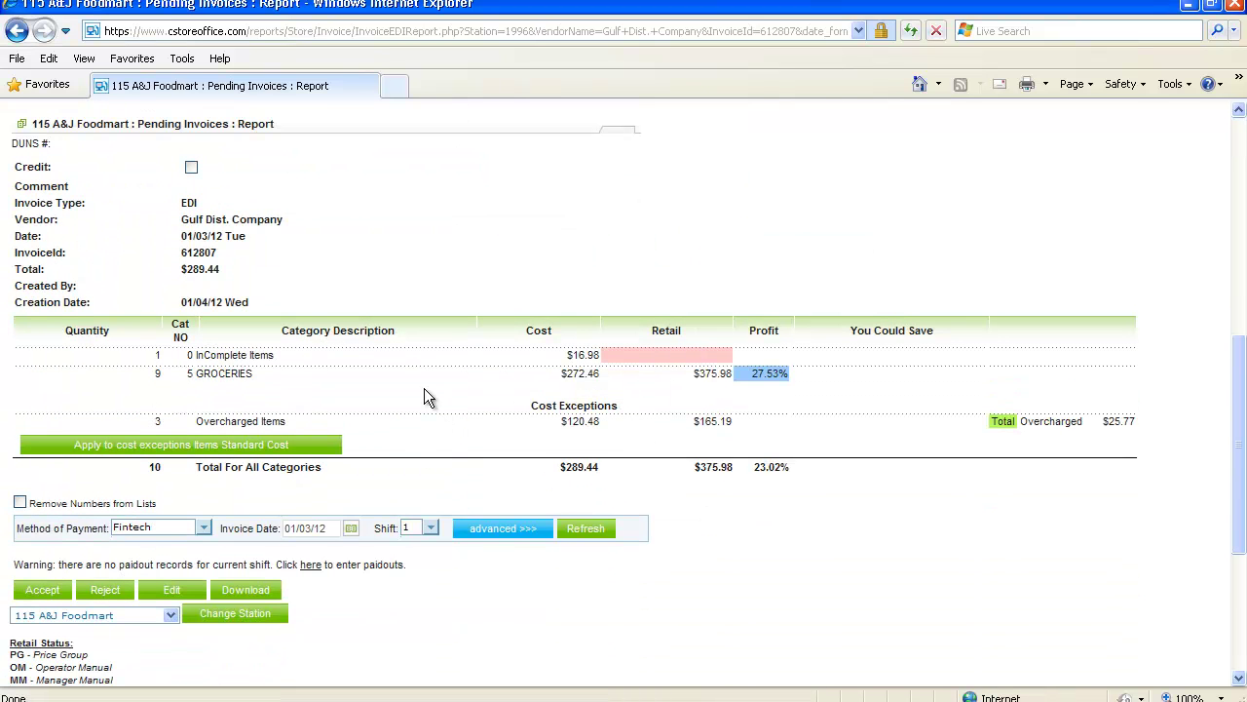
# Step: Review the invoice's header, total and payment details, and expand its incomplete items category
pyautogui.scroll(1, 321, 381)
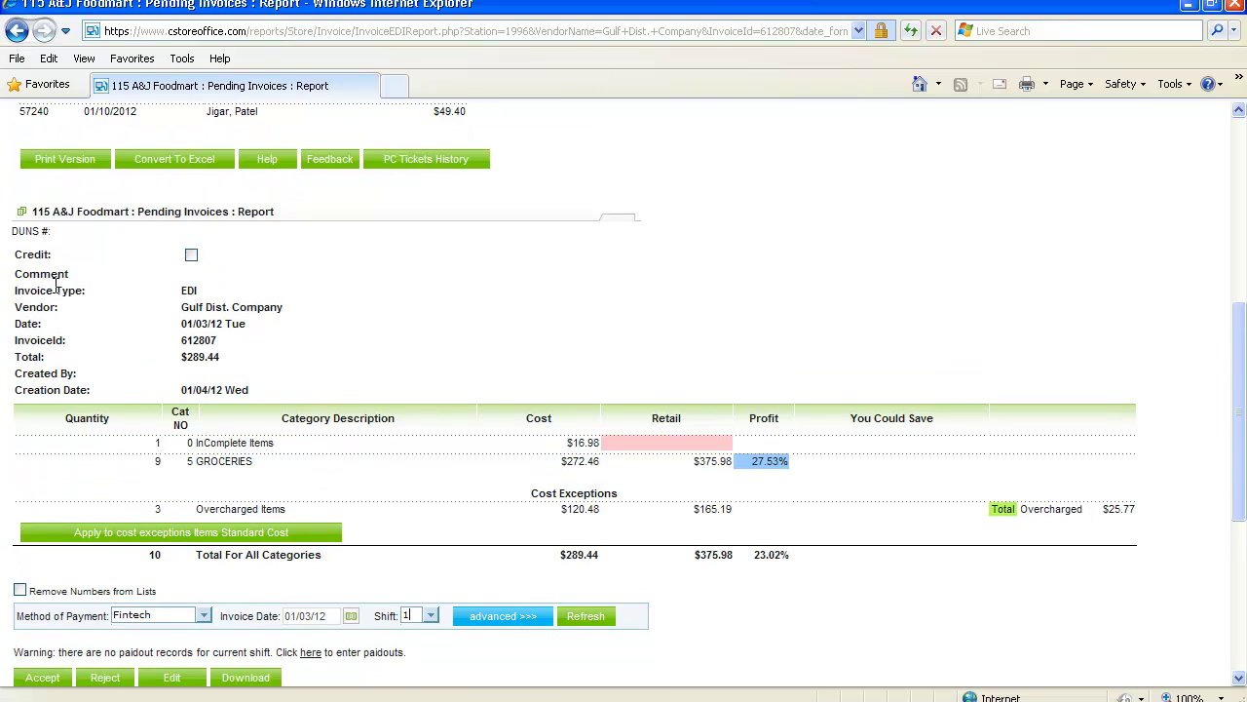
pyautogui.moveTo(182, 340); pyautogui.dragTo(224, 357)
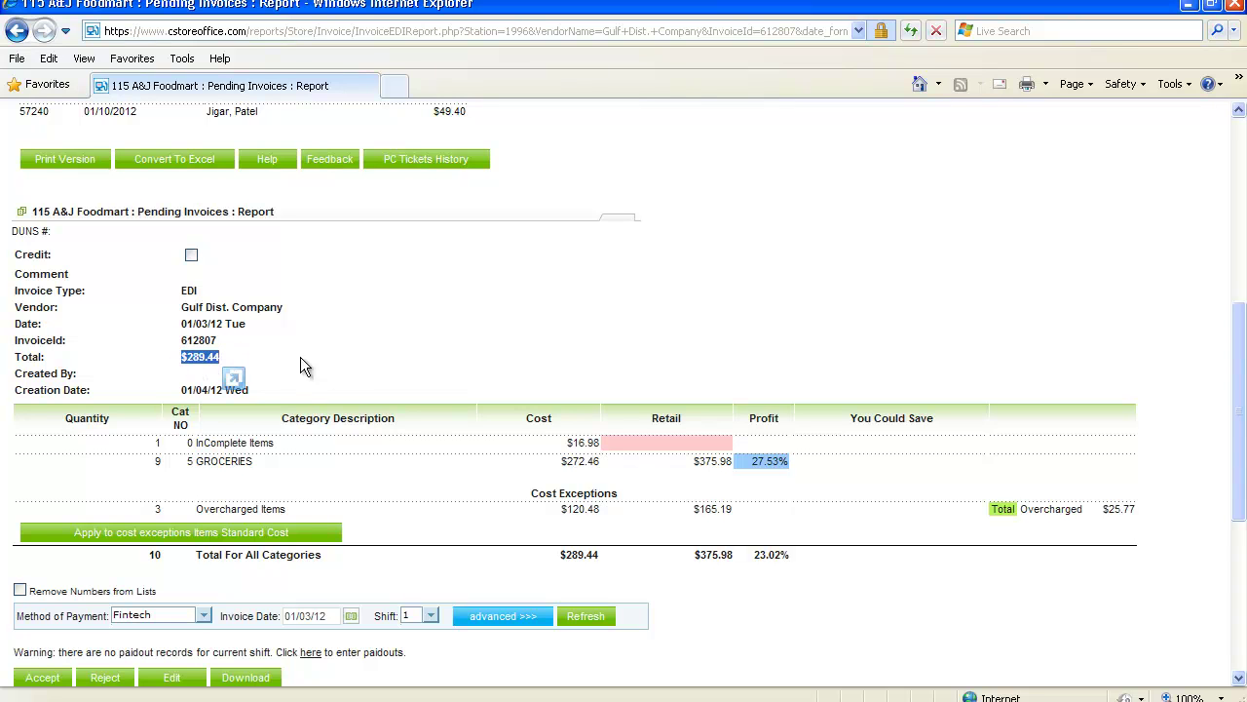
pyautogui.scroll(-1, 382, 332)
pyautogui.scroll(-4, 382, 340)
pyautogui.scroll(3, 381, 332)
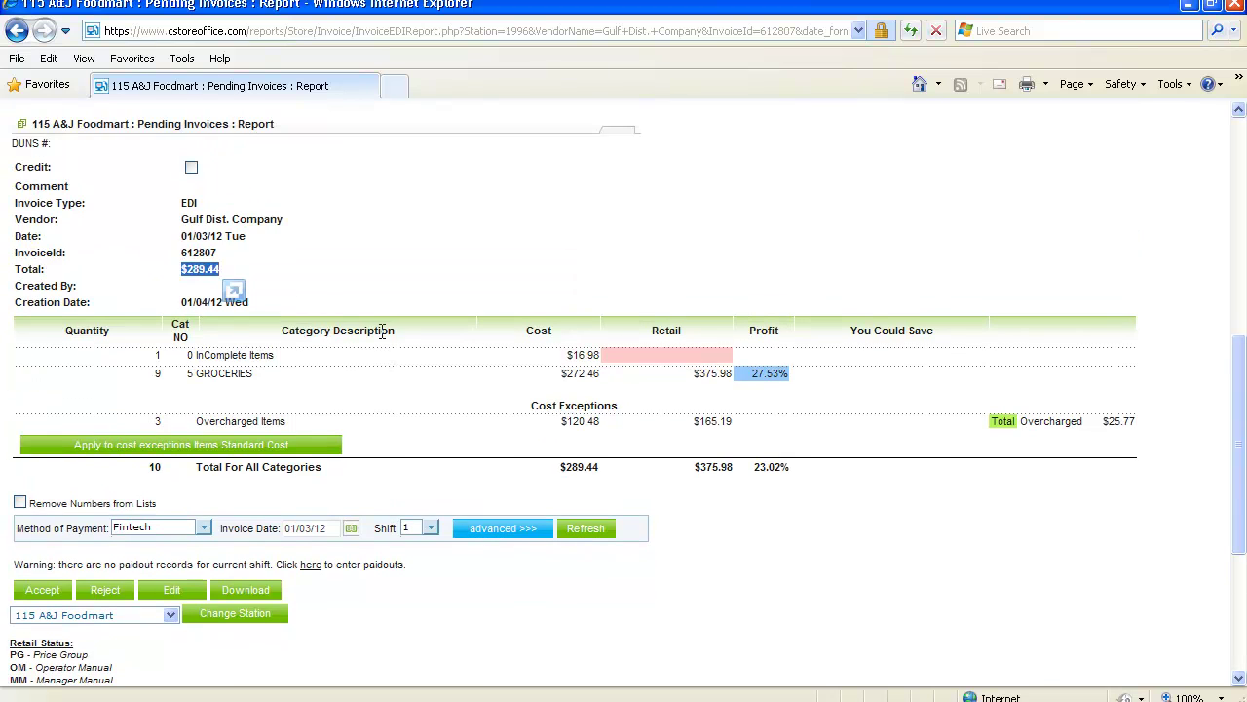
pyautogui.click(366, 258)
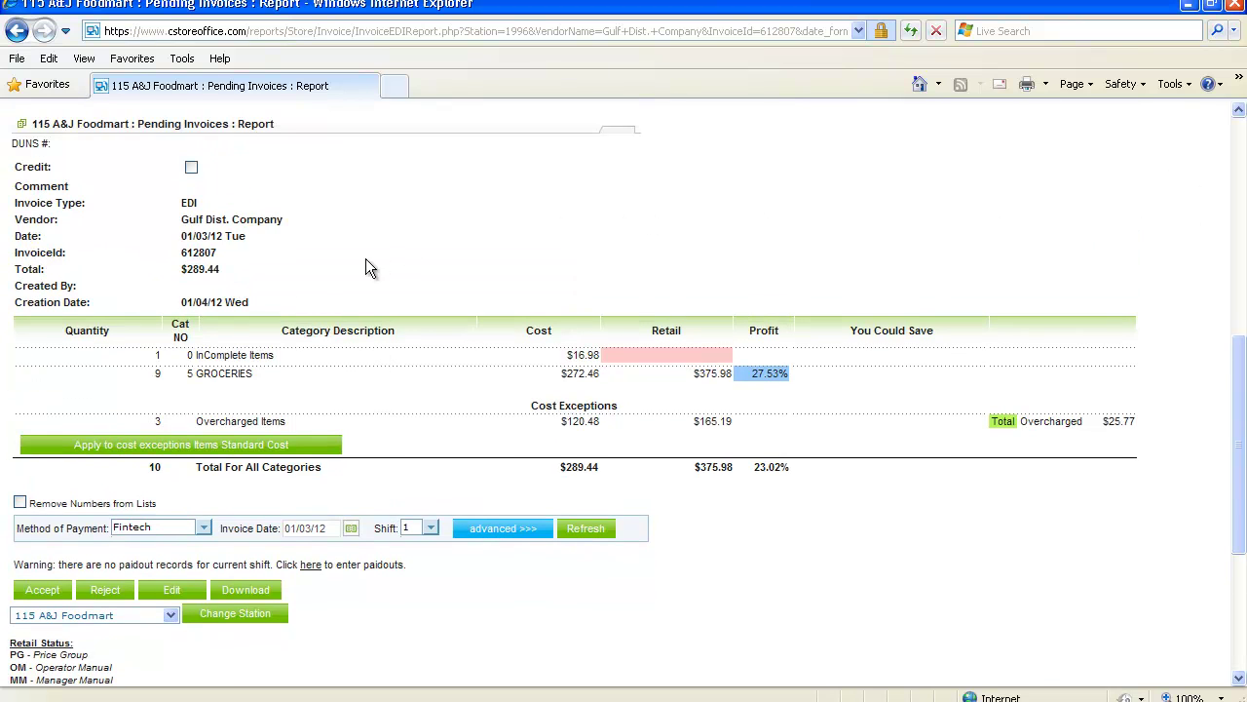
pyautogui.click(370, 356)
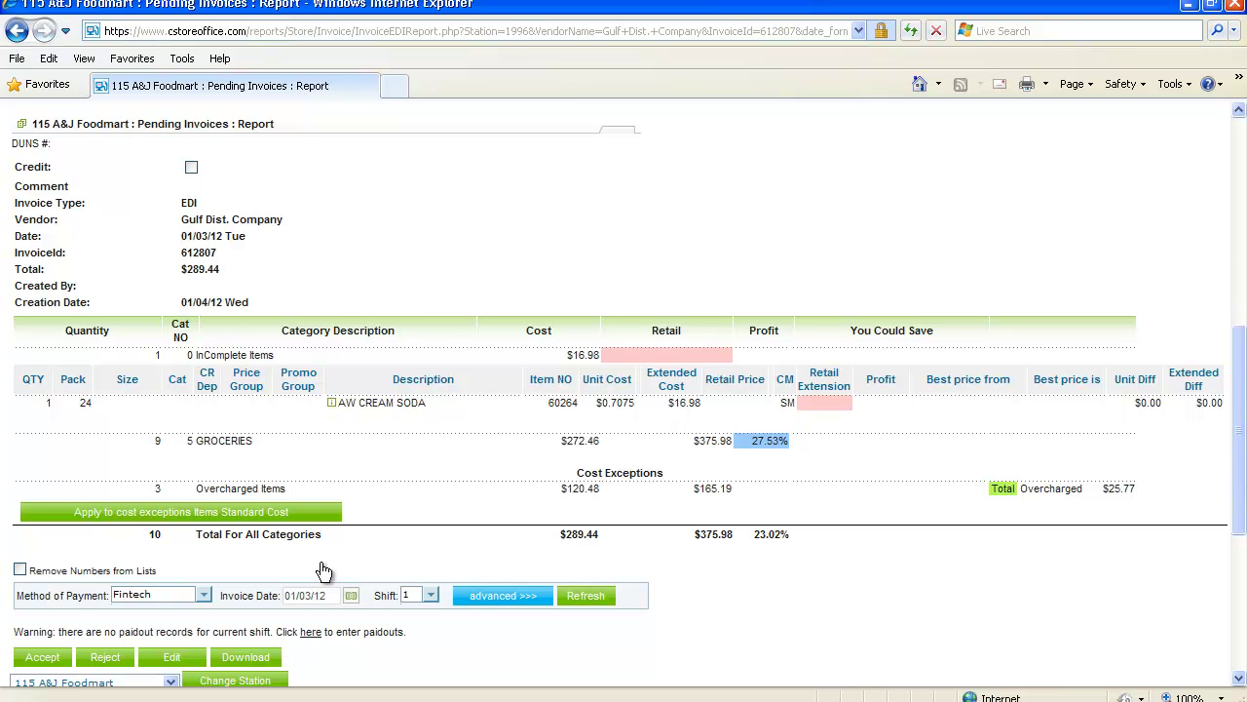
# Step: Switch to the Fintech site and find invoice 612807 by its number
pyautogui.hotkey('alt', 'F4')
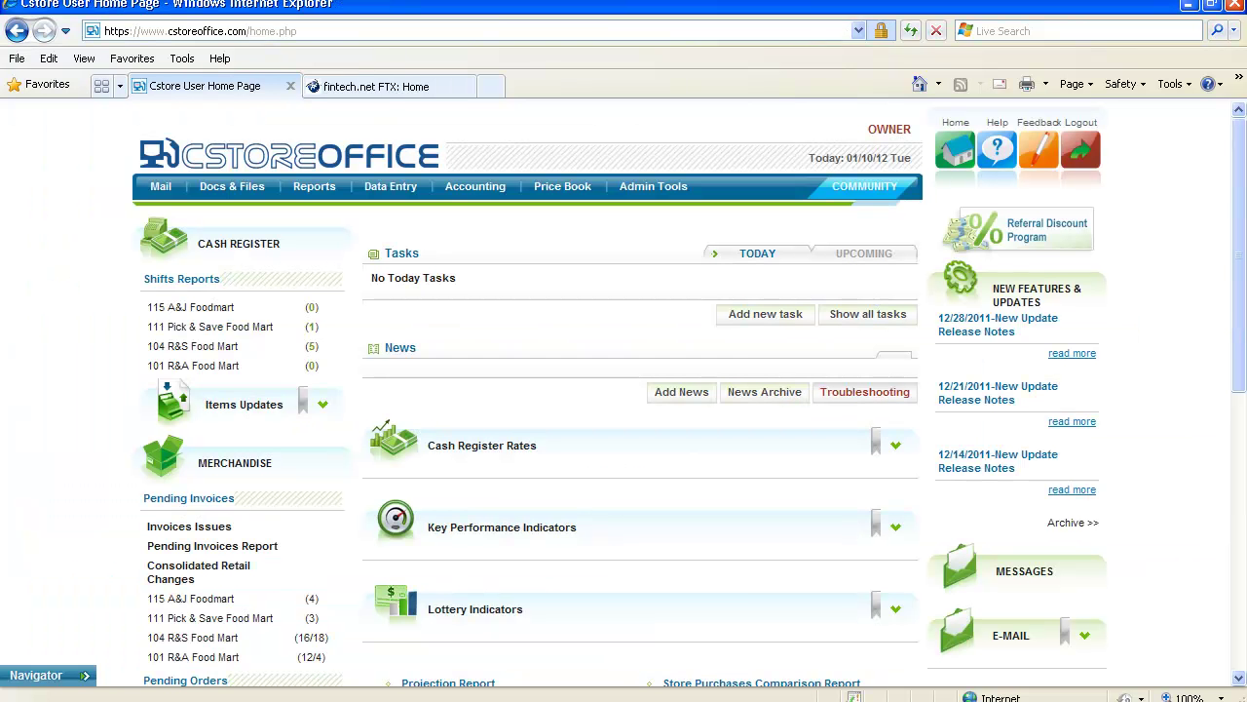
pyautogui.click(377, 92)
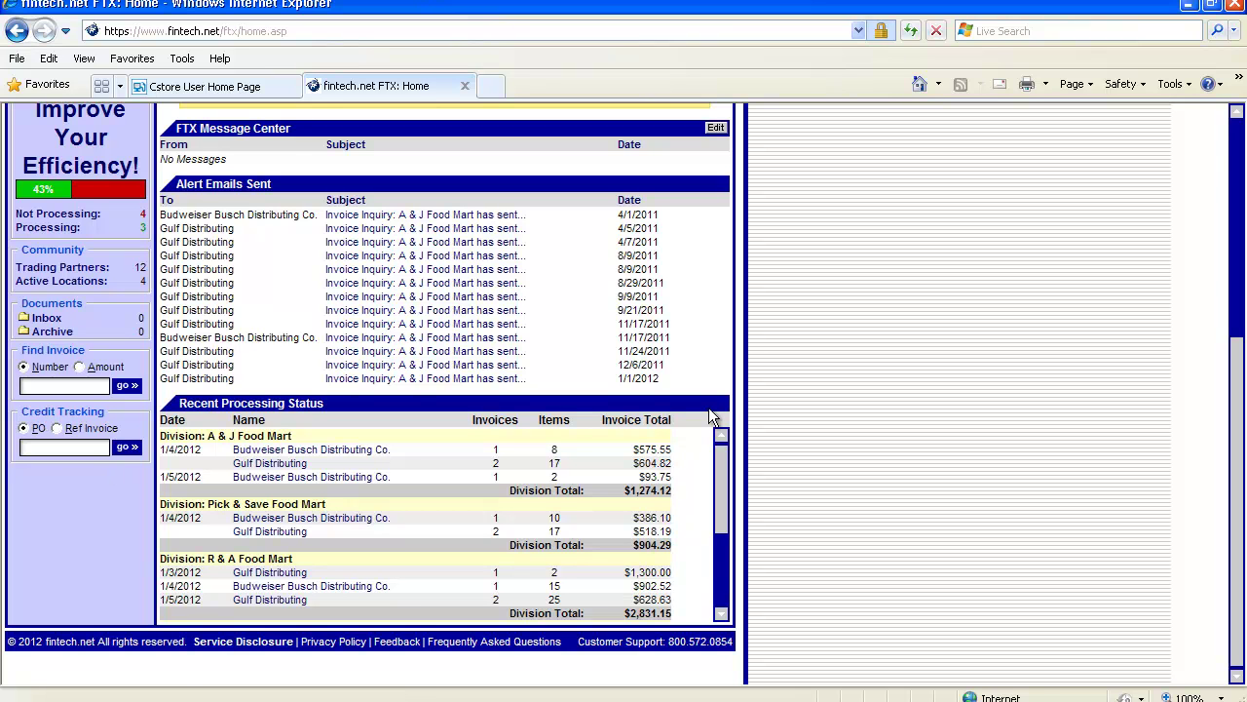
pyautogui.write('612807')
pyautogui.press('Return')
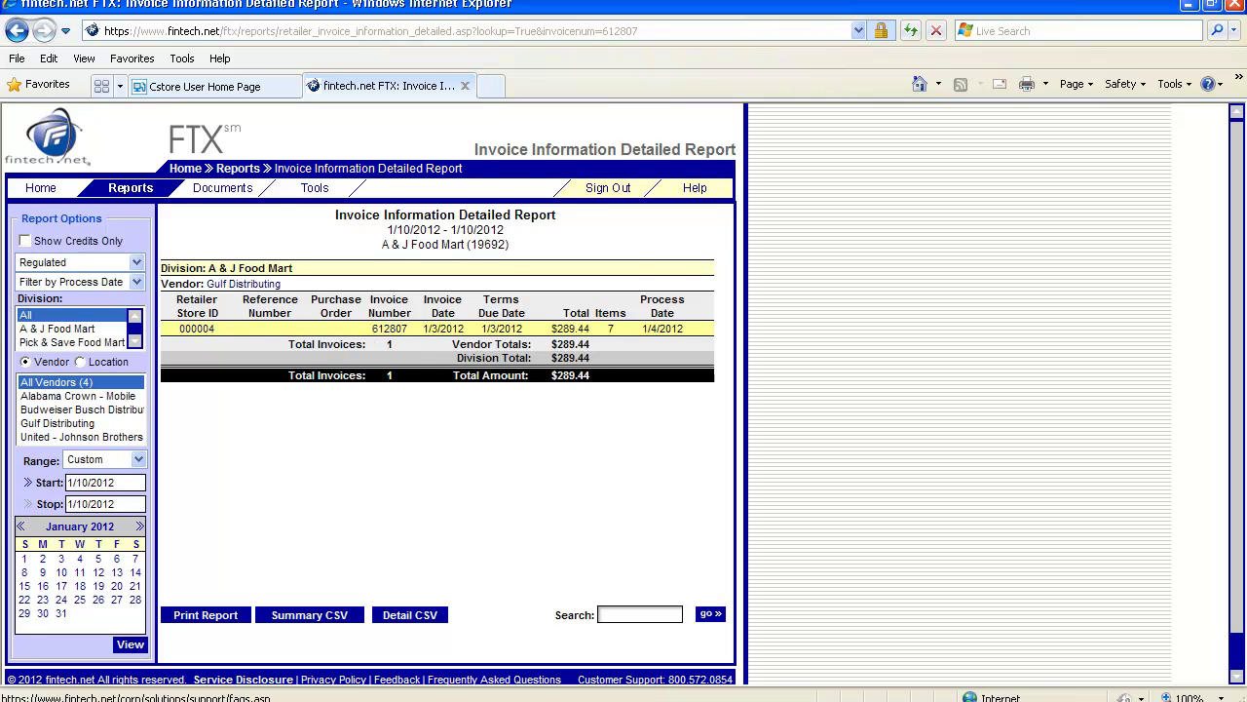
# Step: Return to the CStoreOffice pending invoice, highlight the Unusual GPM % legend entry and expand the GROCERIES category
pyautogui.click(473, 701)
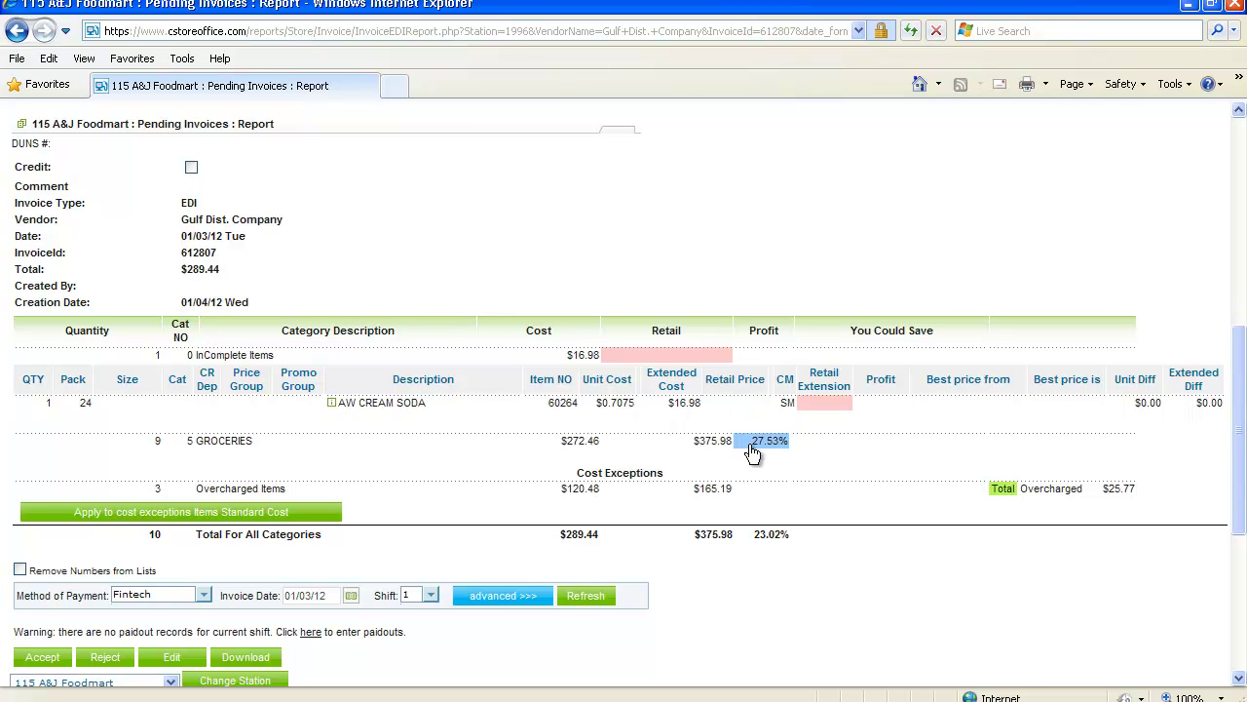
pyautogui.scroll(-3, 748, 445)
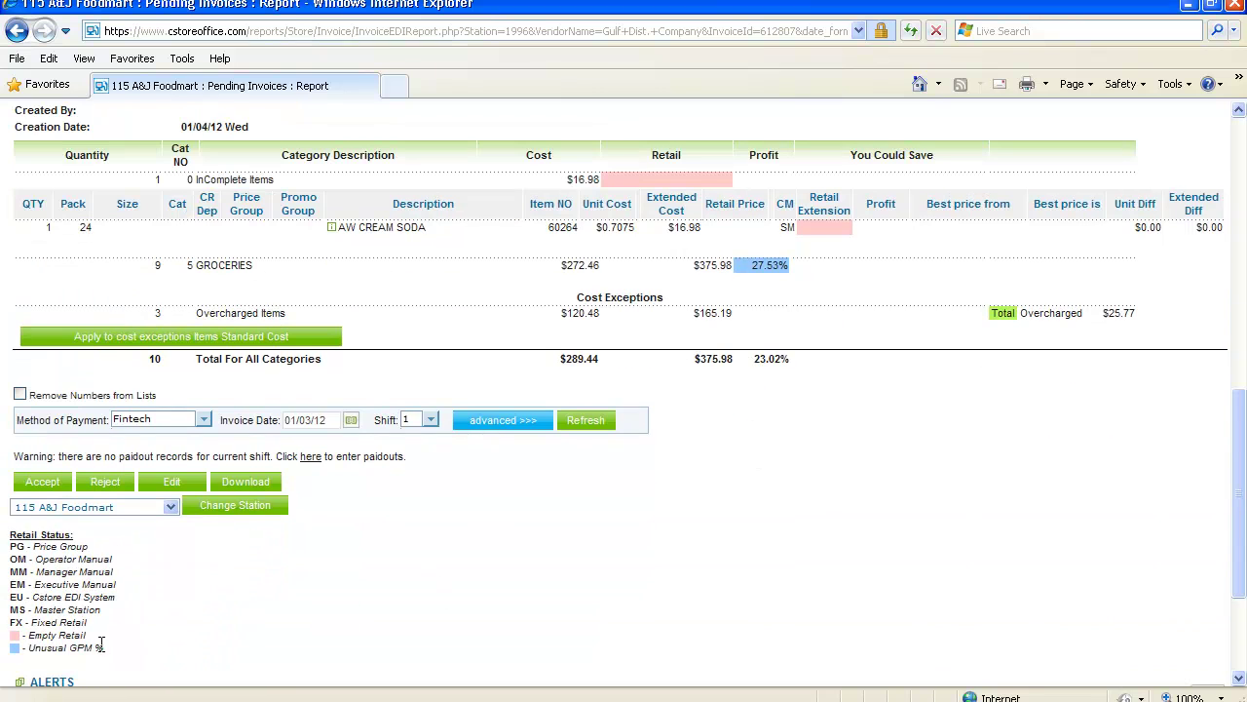
pyautogui.moveTo(103, 647); pyautogui.dragTo(12, 648)
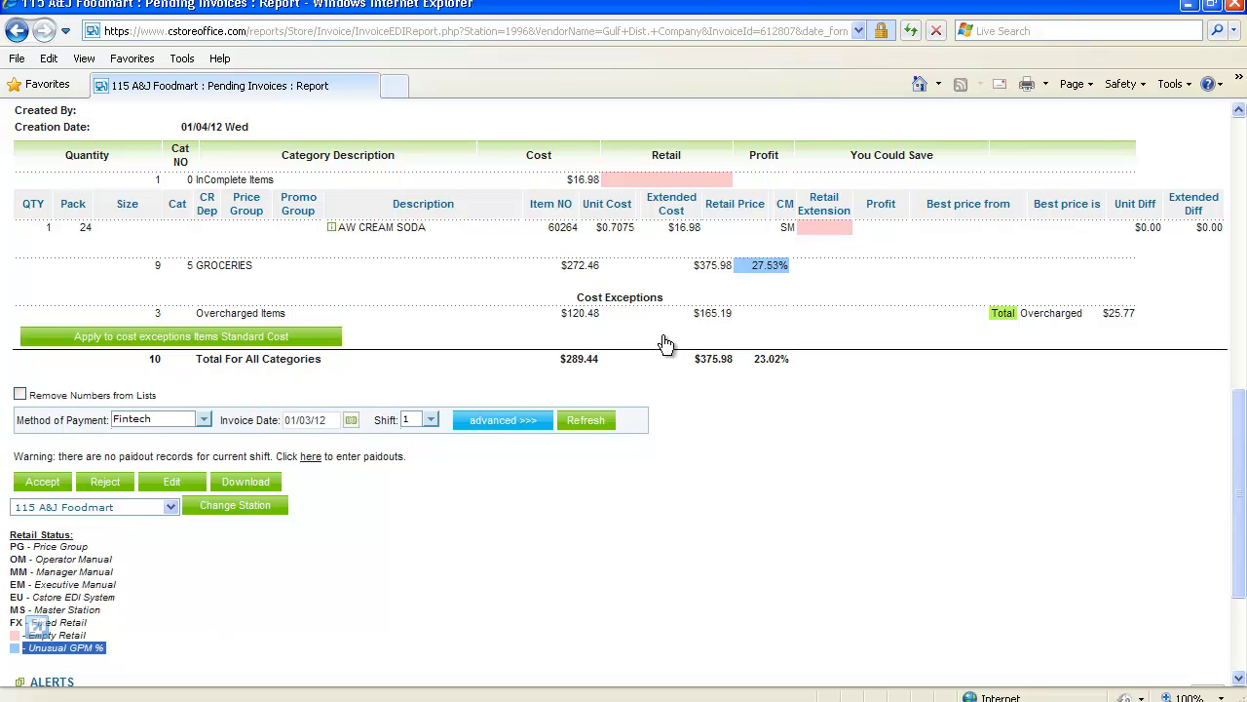
pyautogui.click(295, 270)
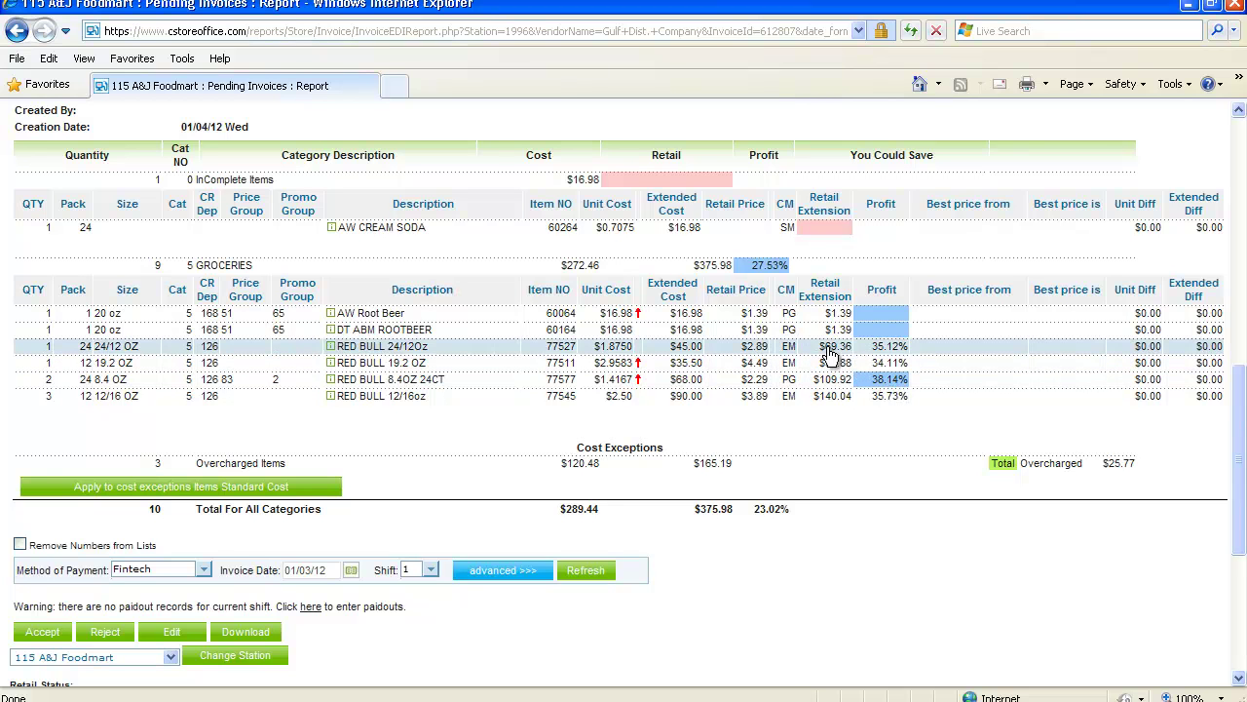
# Step: Open the Fintech details of invoice 612807 and highlight the PPC value of the A&W root beer item
pyautogui.click(317, 700)
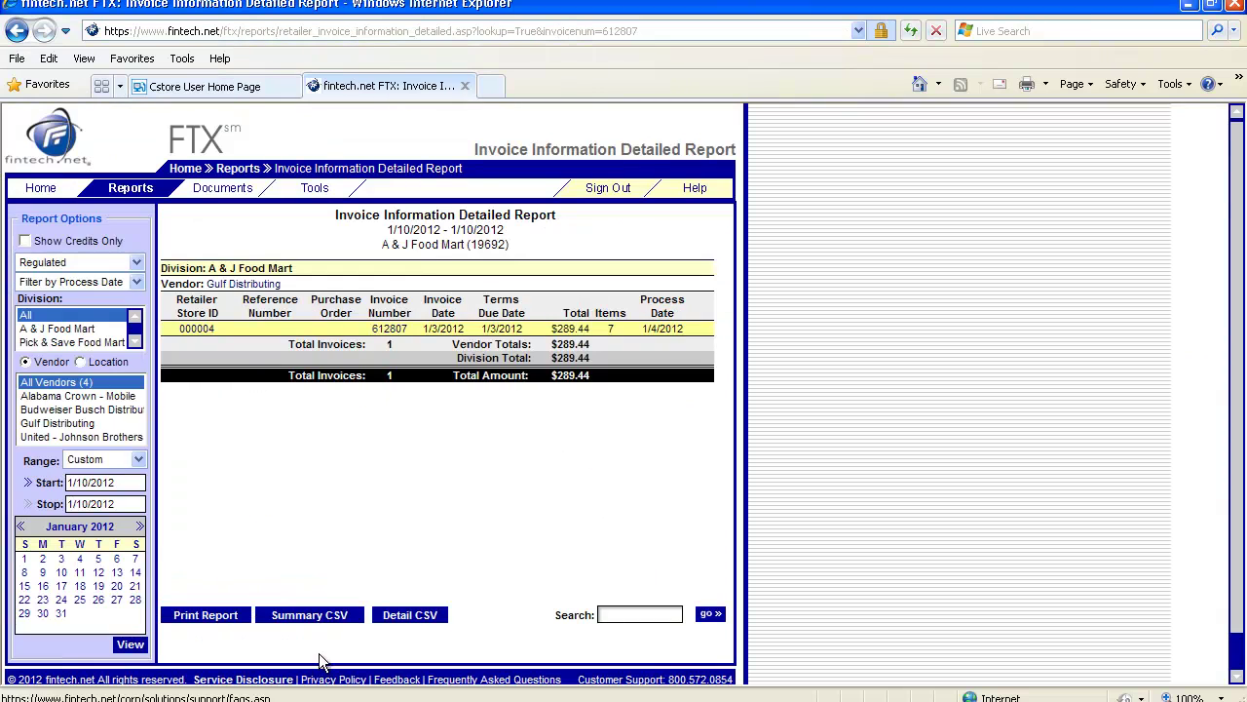
pyautogui.click(396, 330)
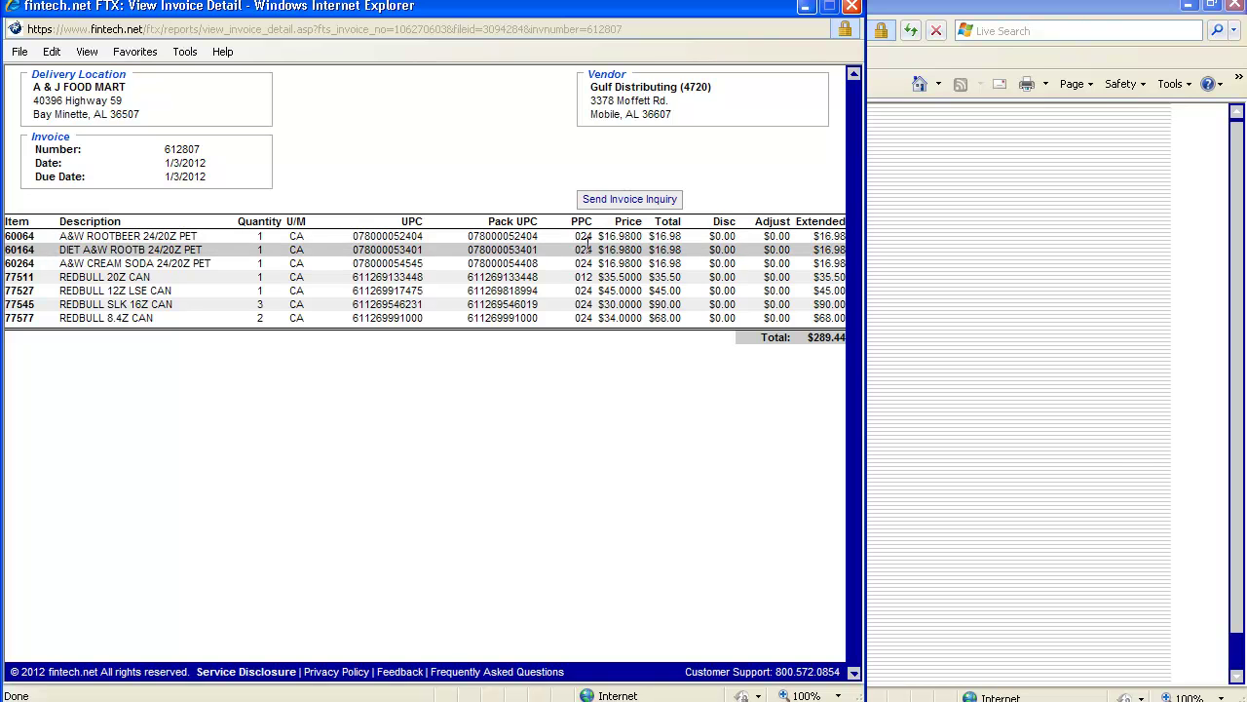
pyautogui.moveTo(575, 238); pyautogui.dragTo(598, 240)
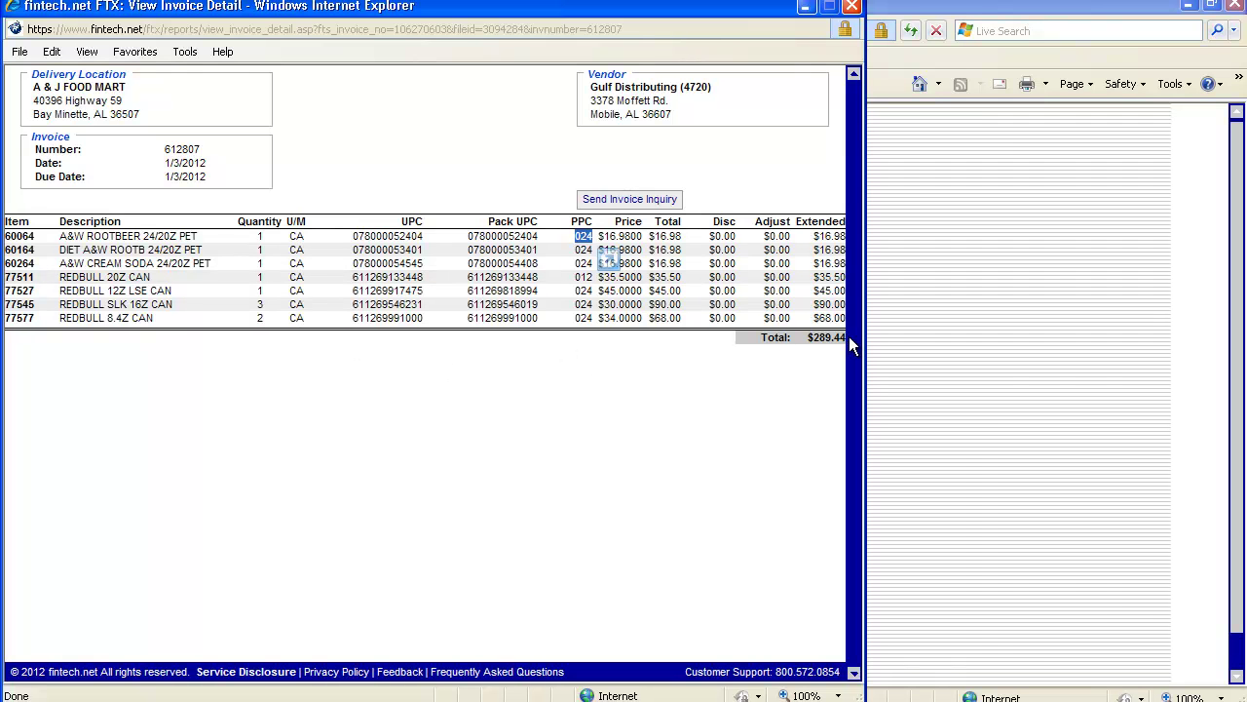
# Step: Return to the CStoreOffice pending invoice and inspect the incomplete AW CREAM SODA item
pyautogui.click(501, 699)
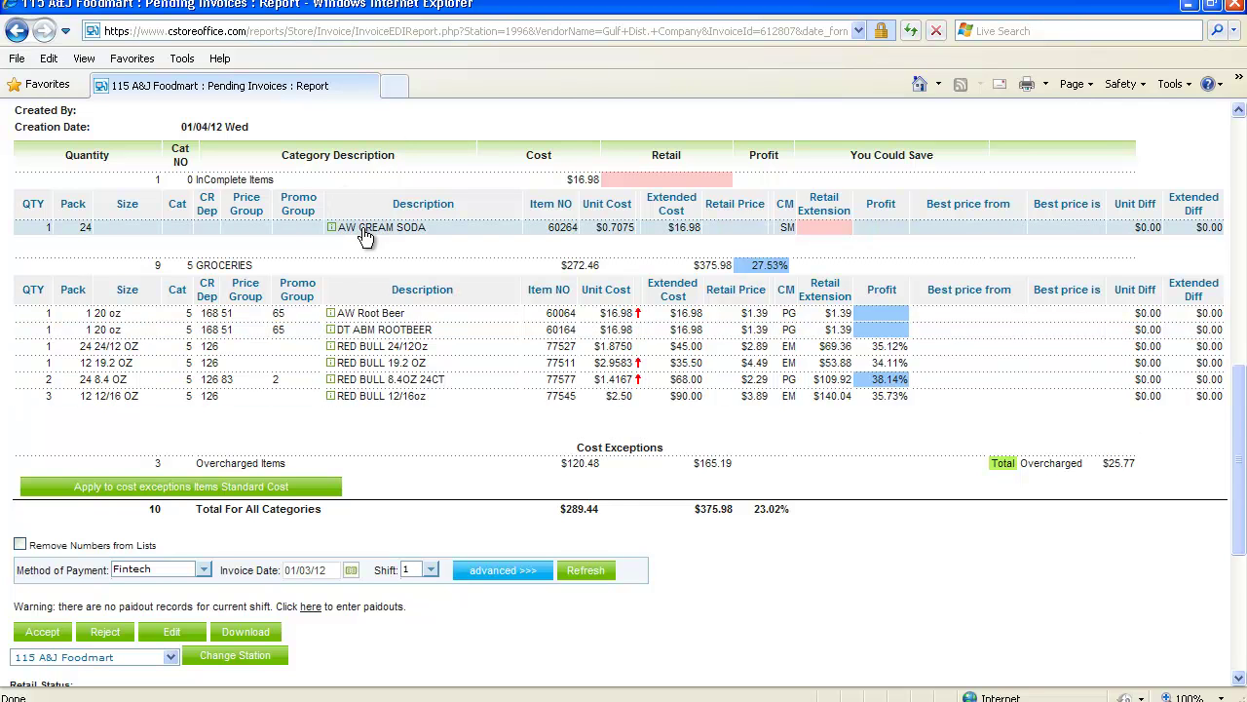
pyautogui.click(422, 235)
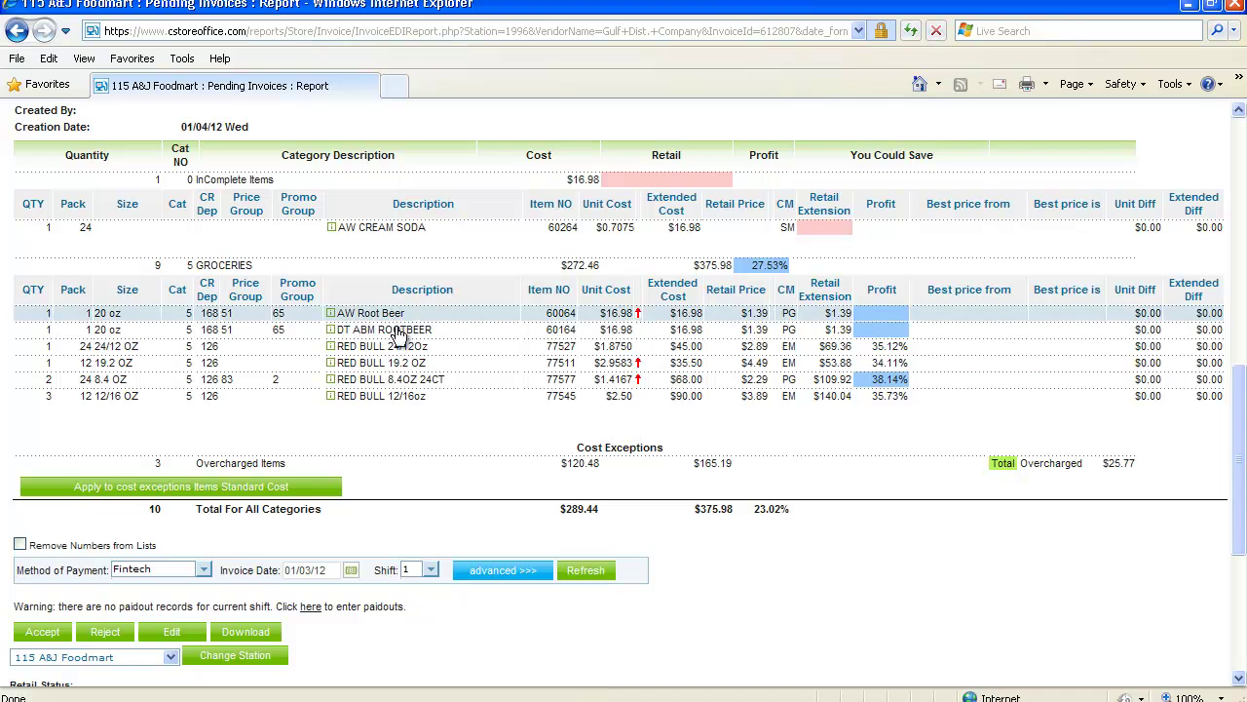
# Step: Switch to the other CStoreOffice page, open the Price Book Manager and browse its price groups
pyautogui.click(357, 700)
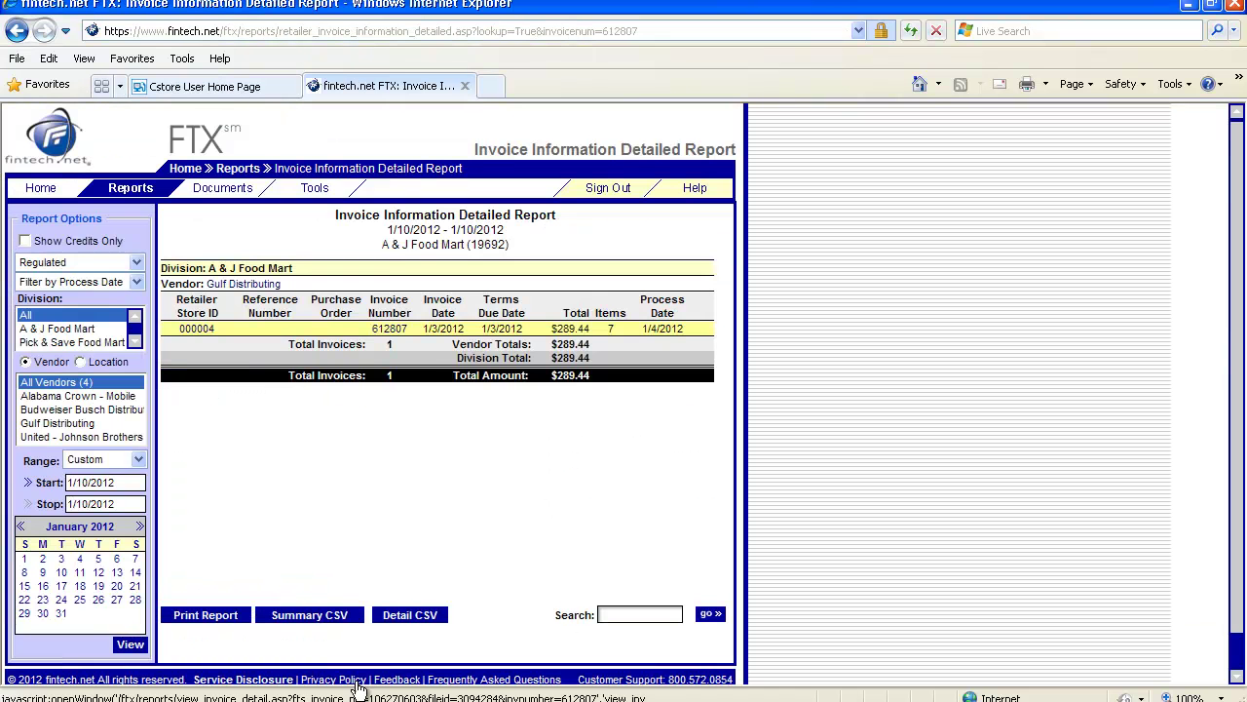
pyautogui.click(233, 91)
pyautogui.click(570, 191)
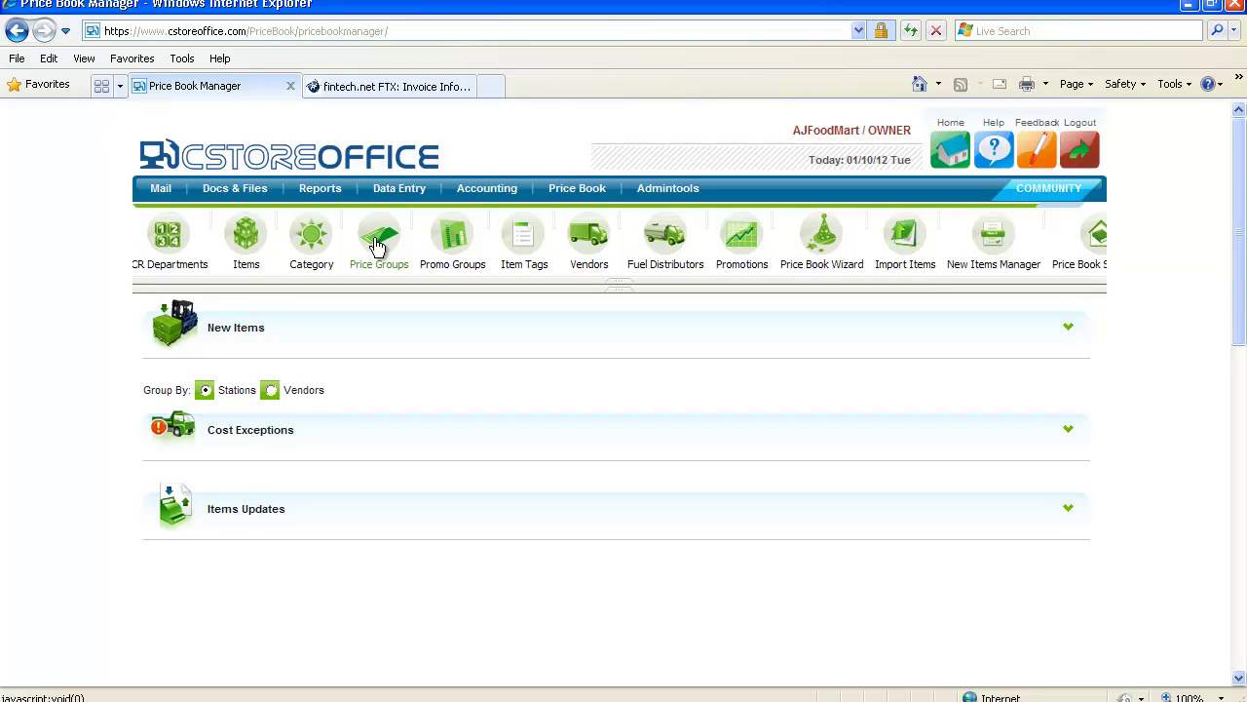
pyautogui.click(379, 246)
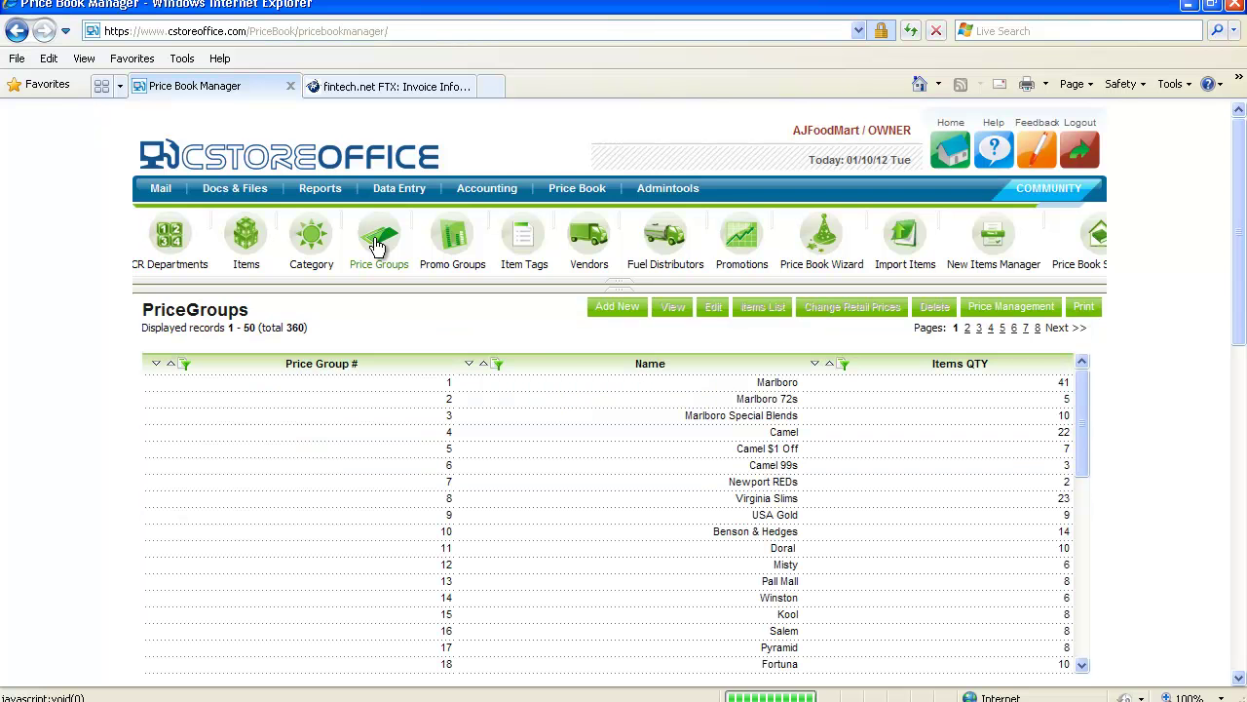
pyautogui.scroll(-3, 864, 457)
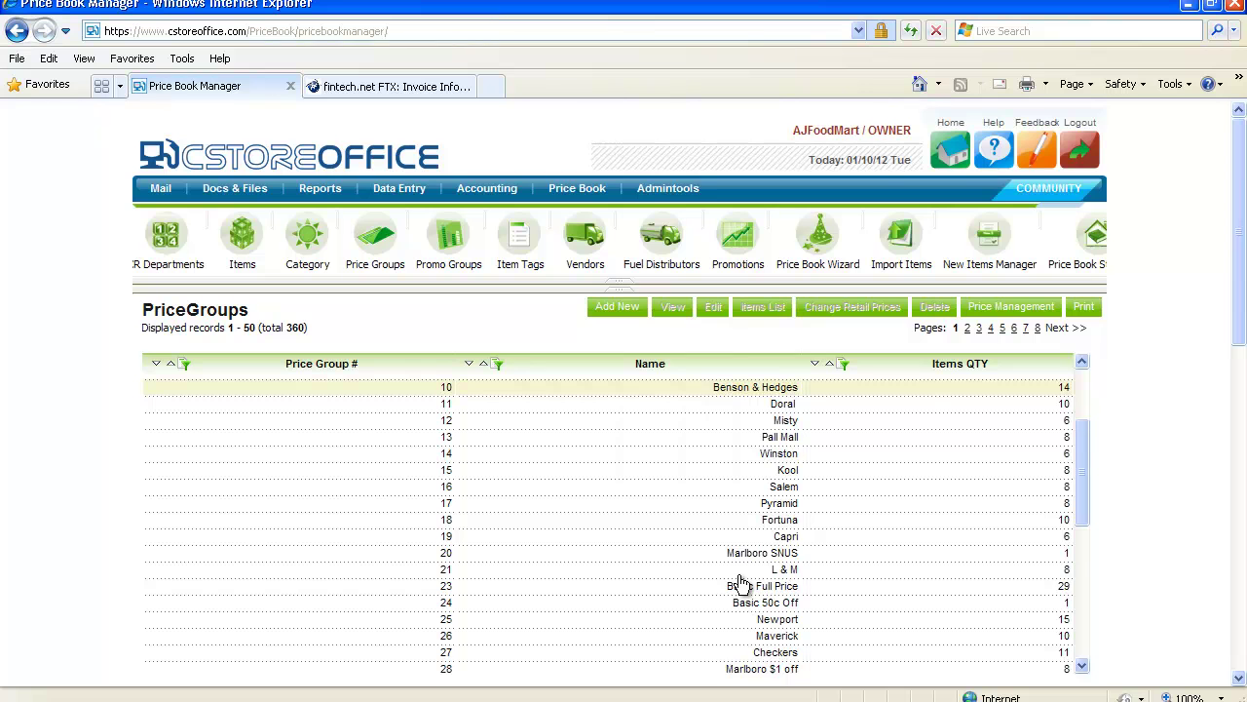
pyautogui.scroll(3, 794, 444)
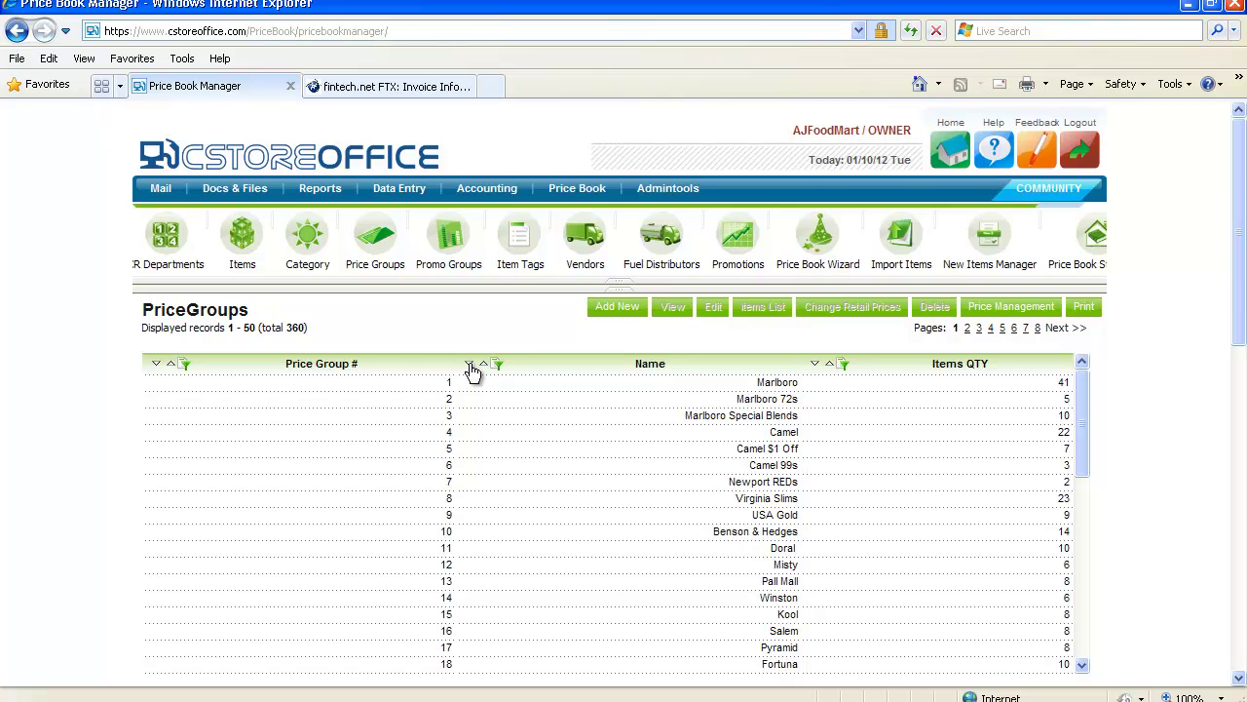
# Step: Highlight the total of the price group records, sort the groups by name and select Gulf Dist Soft Drinks
pyautogui.doubleClick(299, 326)
pyautogui.moveTo(297, 329); pyautogui.dragTo(317, 336)
pyautogui.click(471, 370)
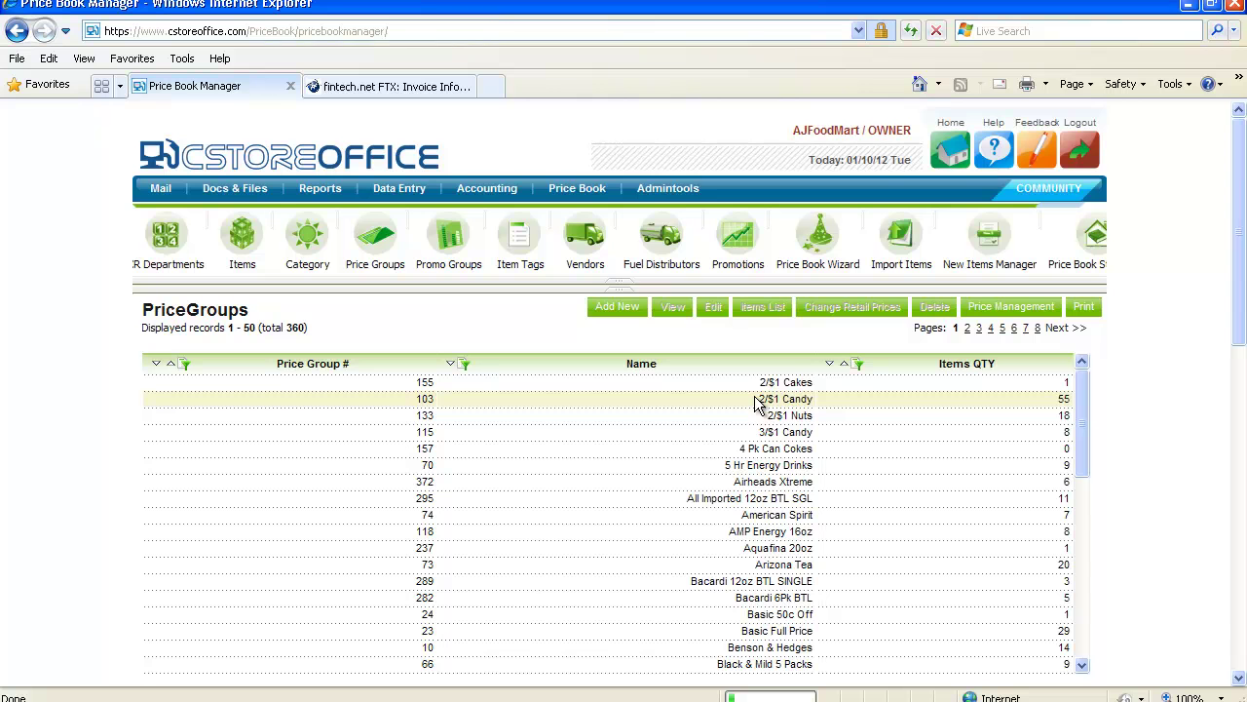
pyautogui.scroll(-3, 785, 434)
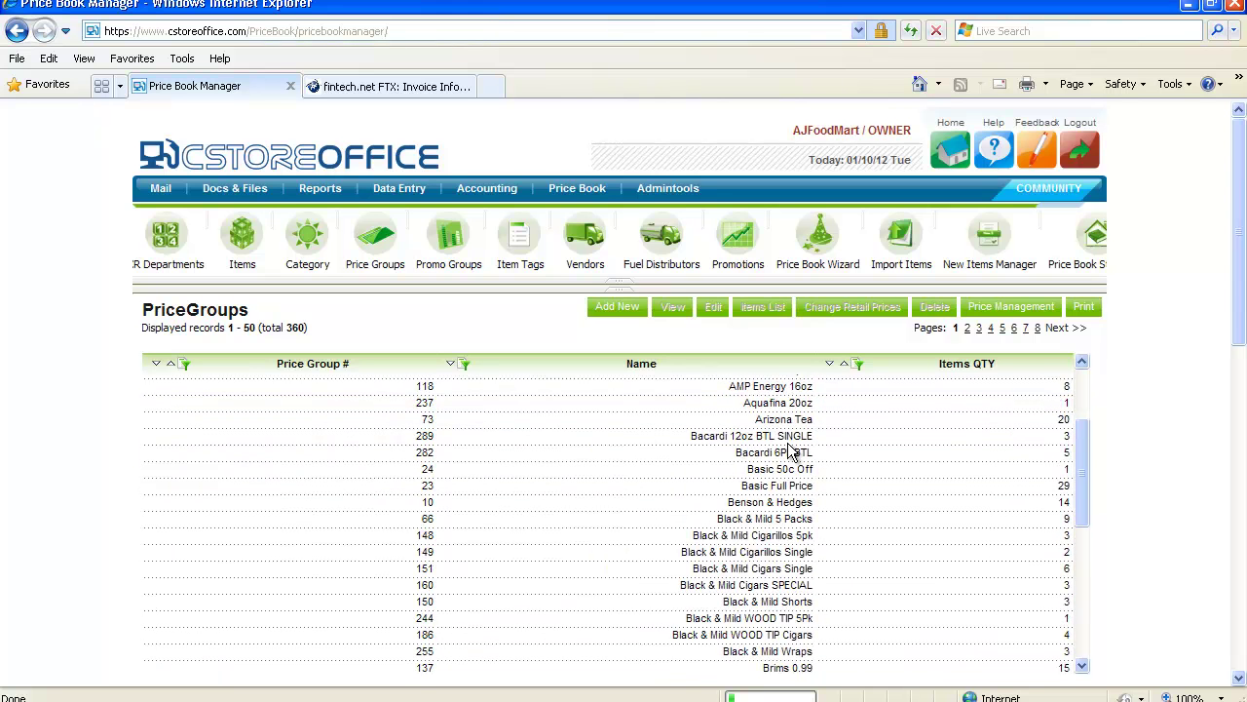
pyautogui.scroll(-2, 792, 451)
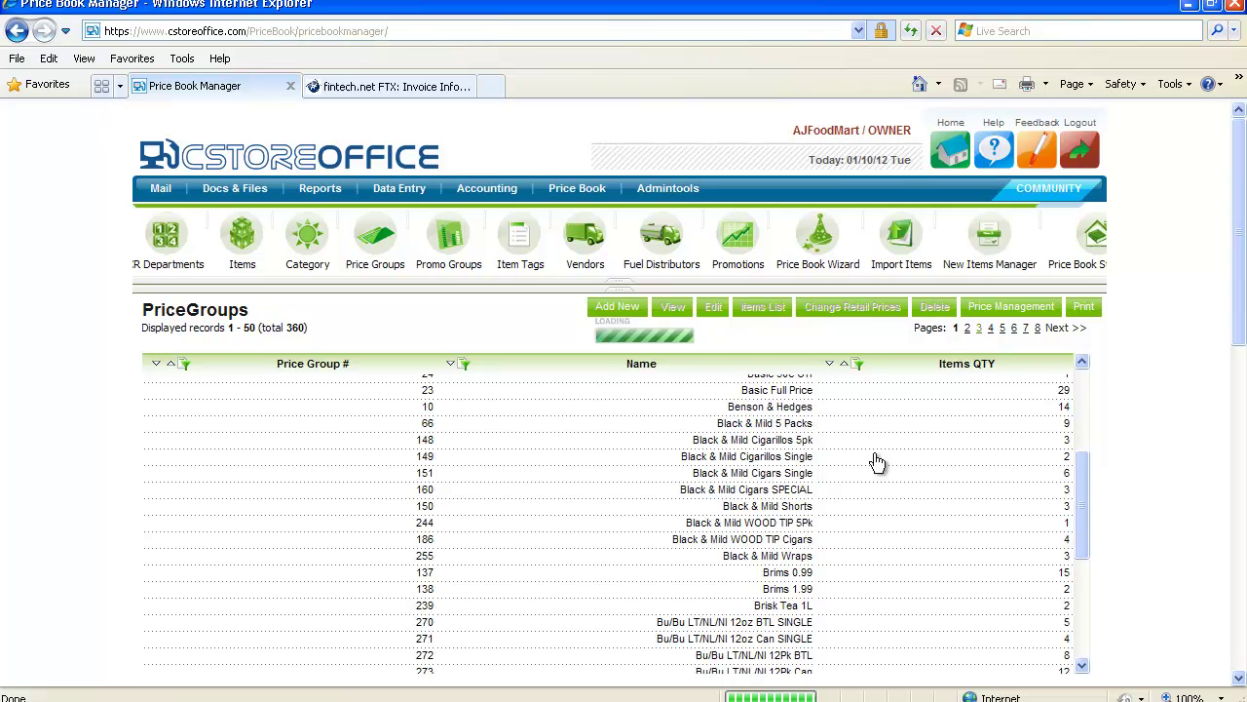
pyautogui.scroll(-10, 792, 497)
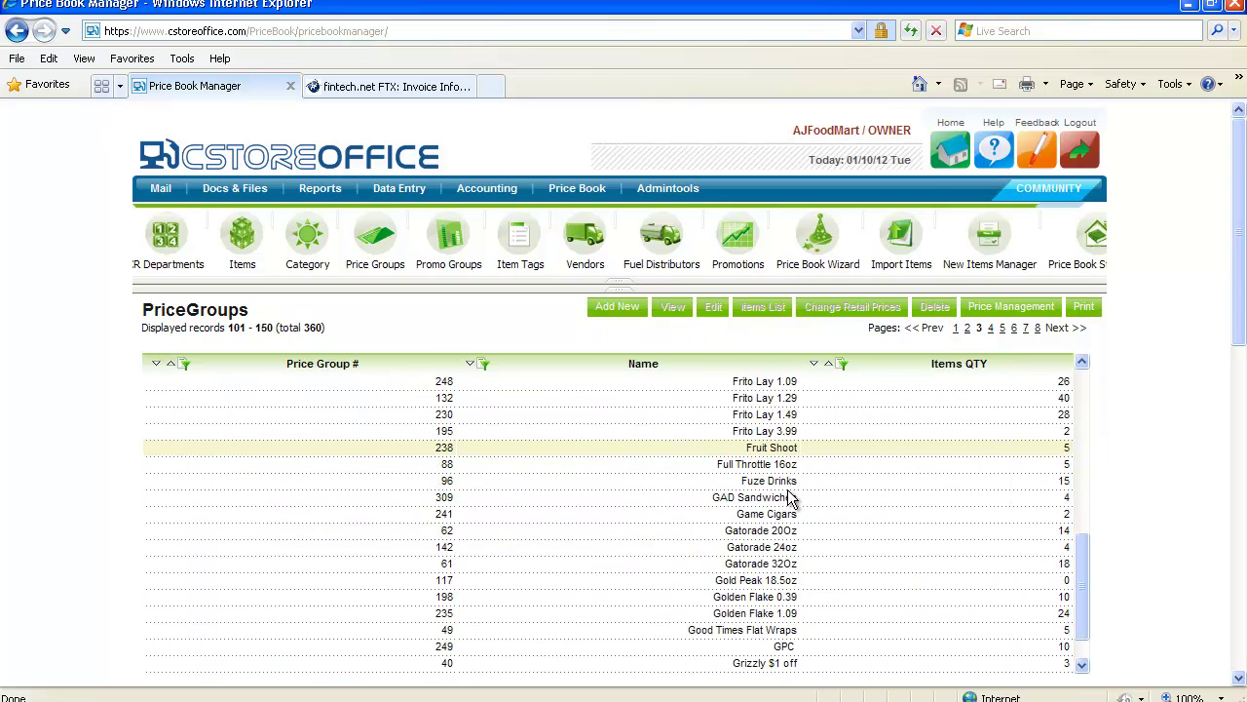
pyautogui.scroll(-5, 791, 497)
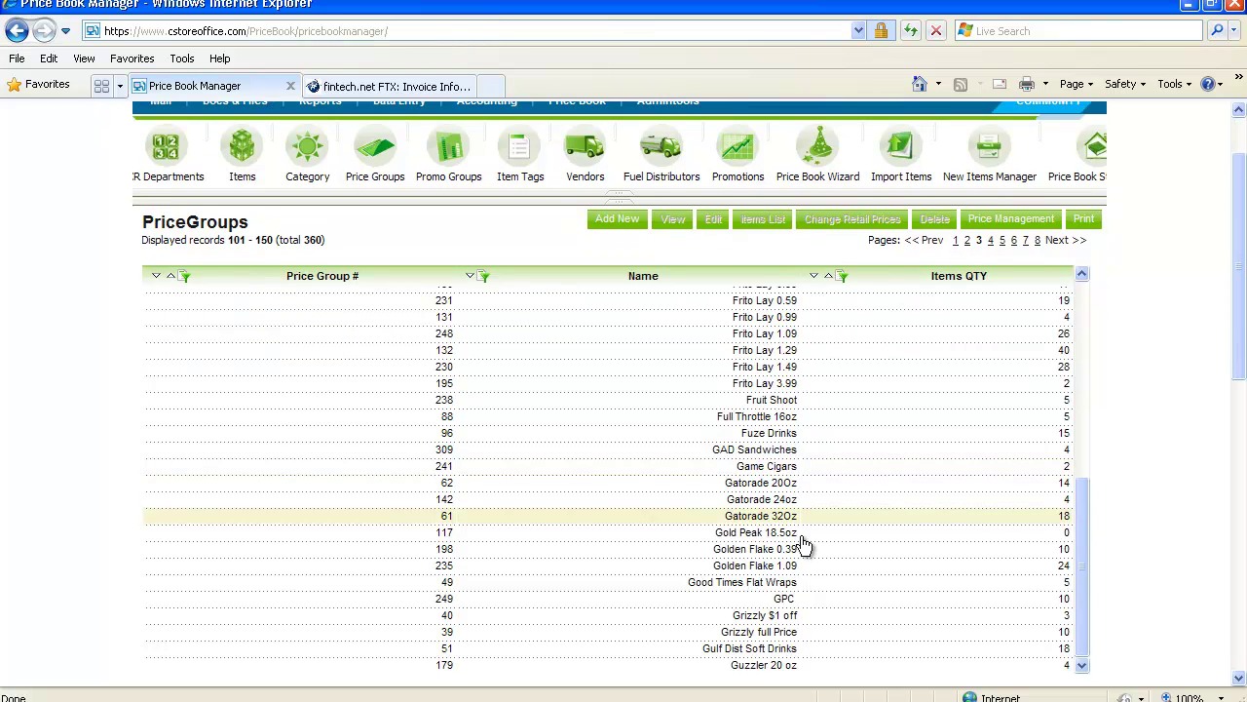
pyautogui.click(763, 651)
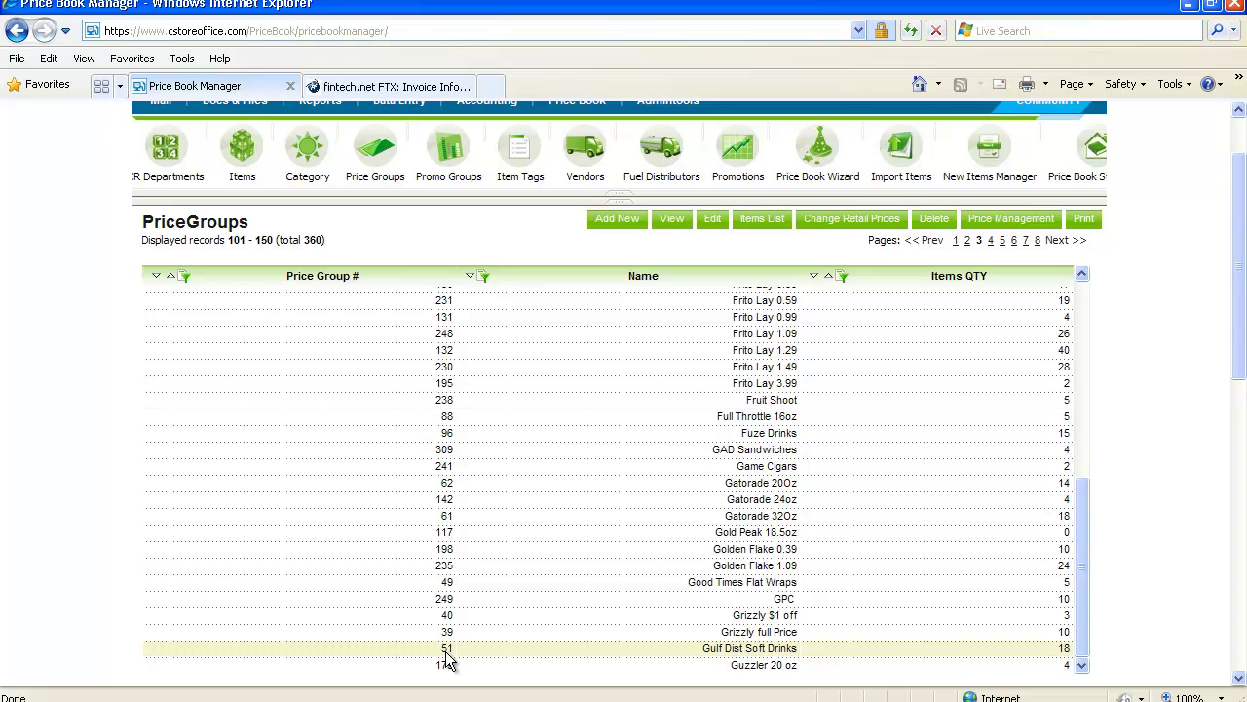
# Step: Back in the pending invoice, change the AW CREAM SODA item's price group to 51, Gulf Dist Soft Drinks, without reloading the page
pyautogui.hotkey('alt', 'Tab')
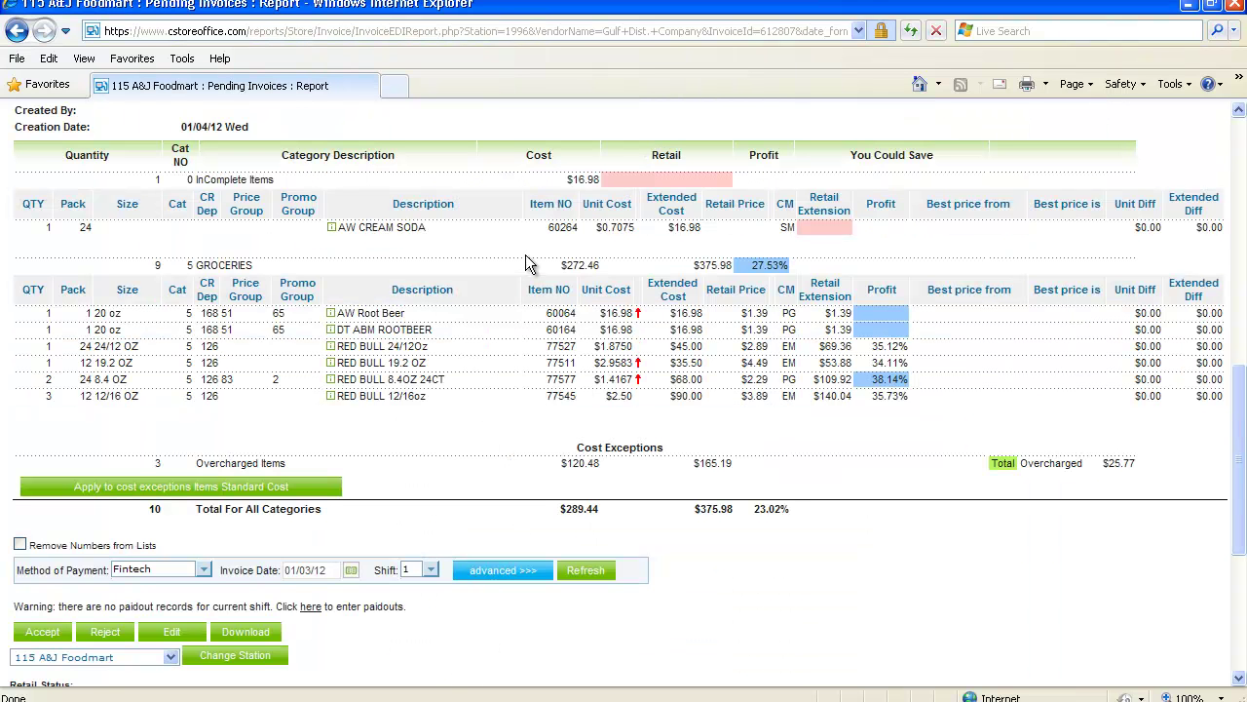
pyautogui.click(478, 231)
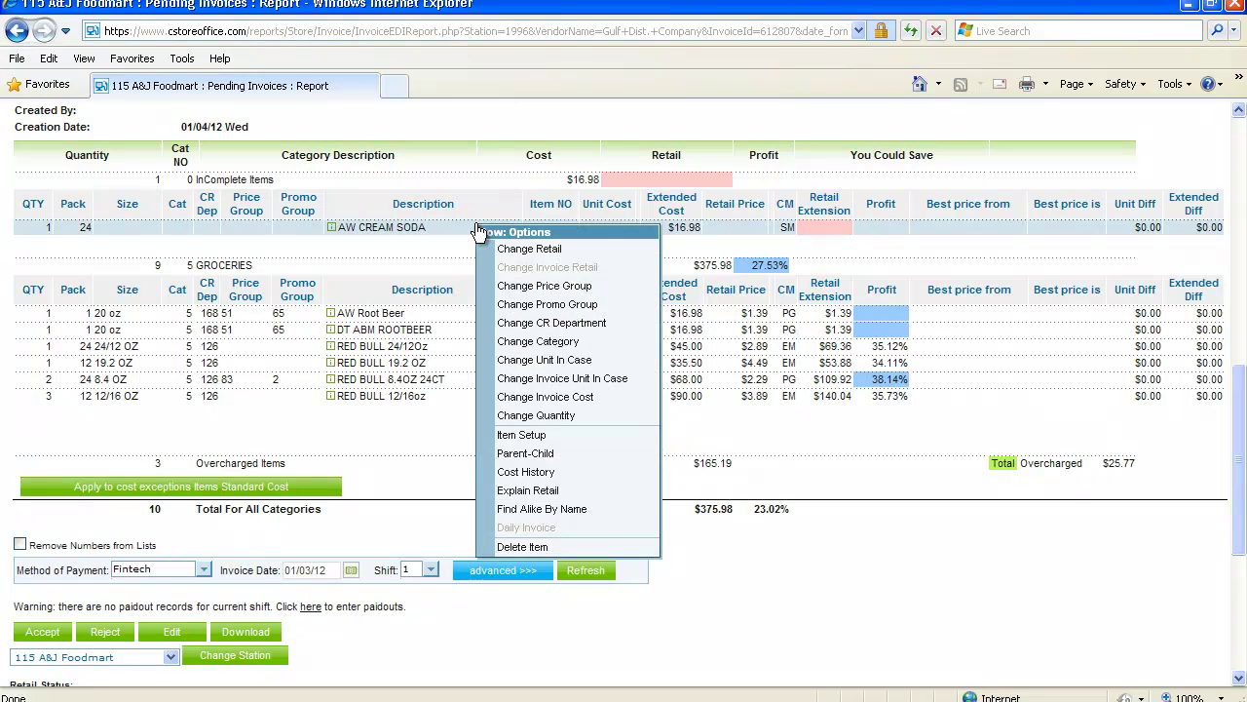
pyautogui.click(562, 287)
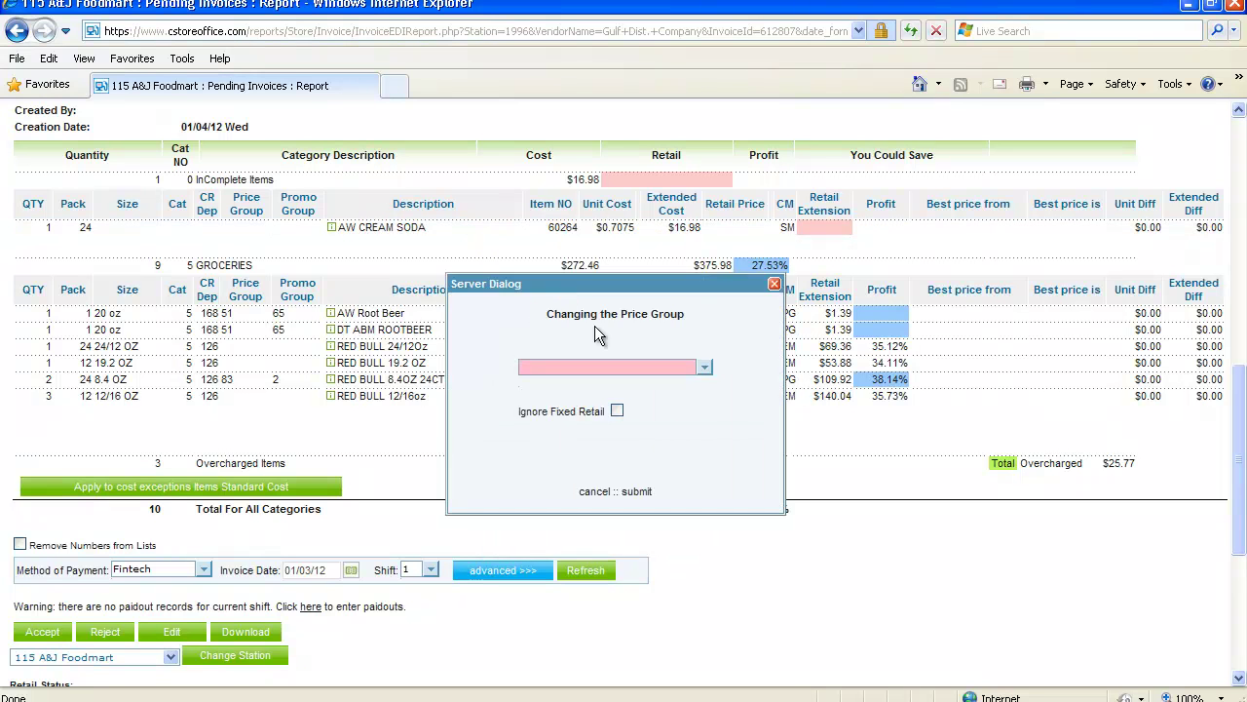
pyautogui.click(705, 368)
pyautogui.moveTo(707, 398); pyautogui.dragTo(708, 413)
pyautogui.scroll(-1, 638, 449)
pyautogui.click(633, 455)
pyautogui.click(636, 493)
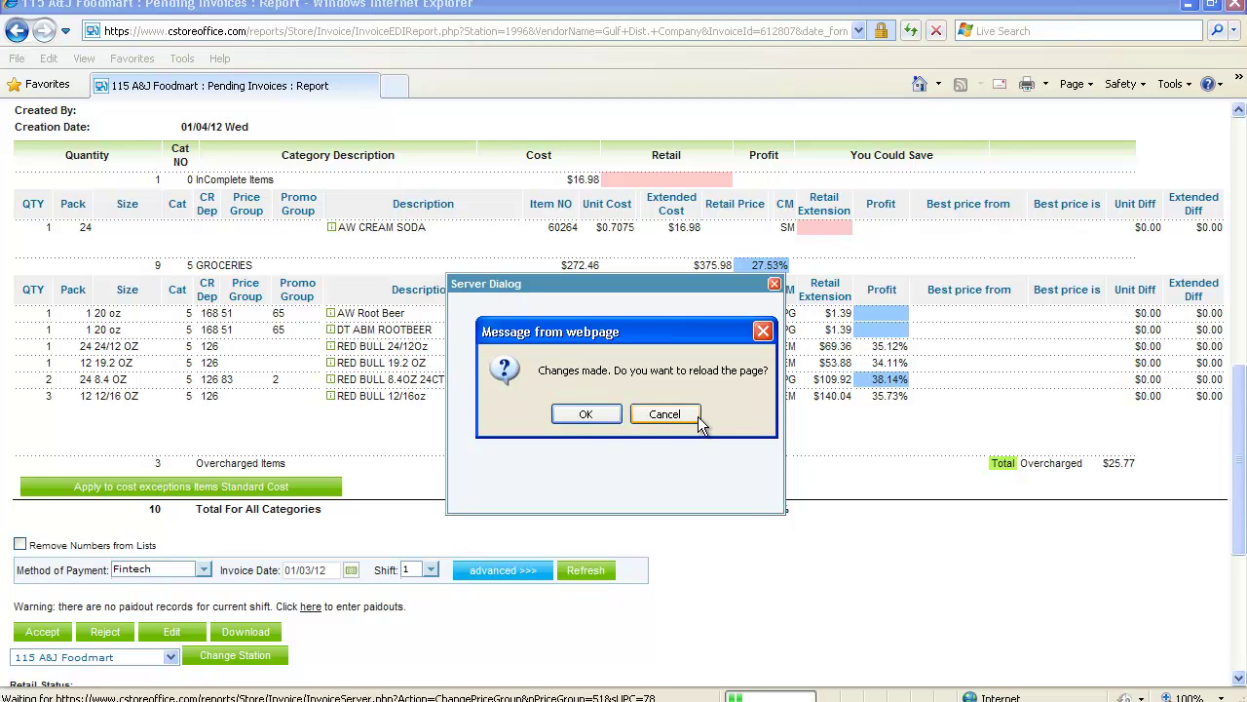
pyautogui.click(664, 414)
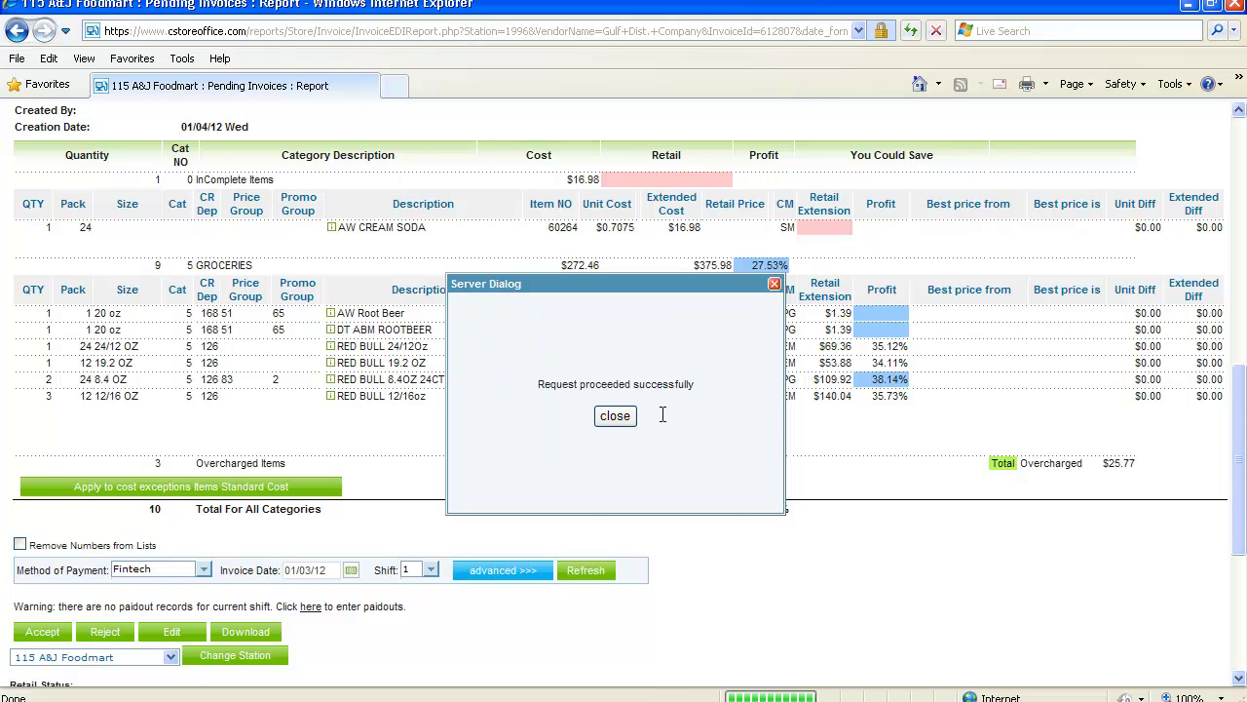
pyautogui.click(616, 416)
# Step: Open the promo group change for AW CREAM SODA, and bring up the promo groups list in the Price Book Manager
pyautogui.click(437, 232)
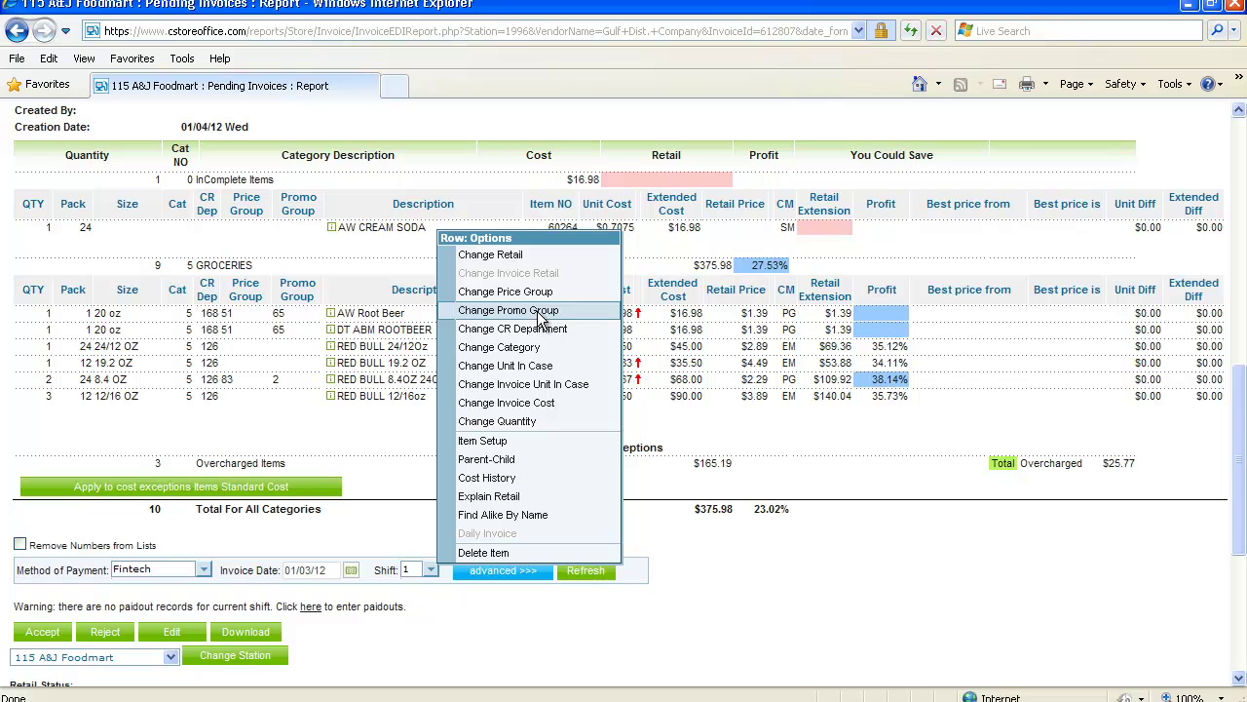
pyautogui.click(539, 313)
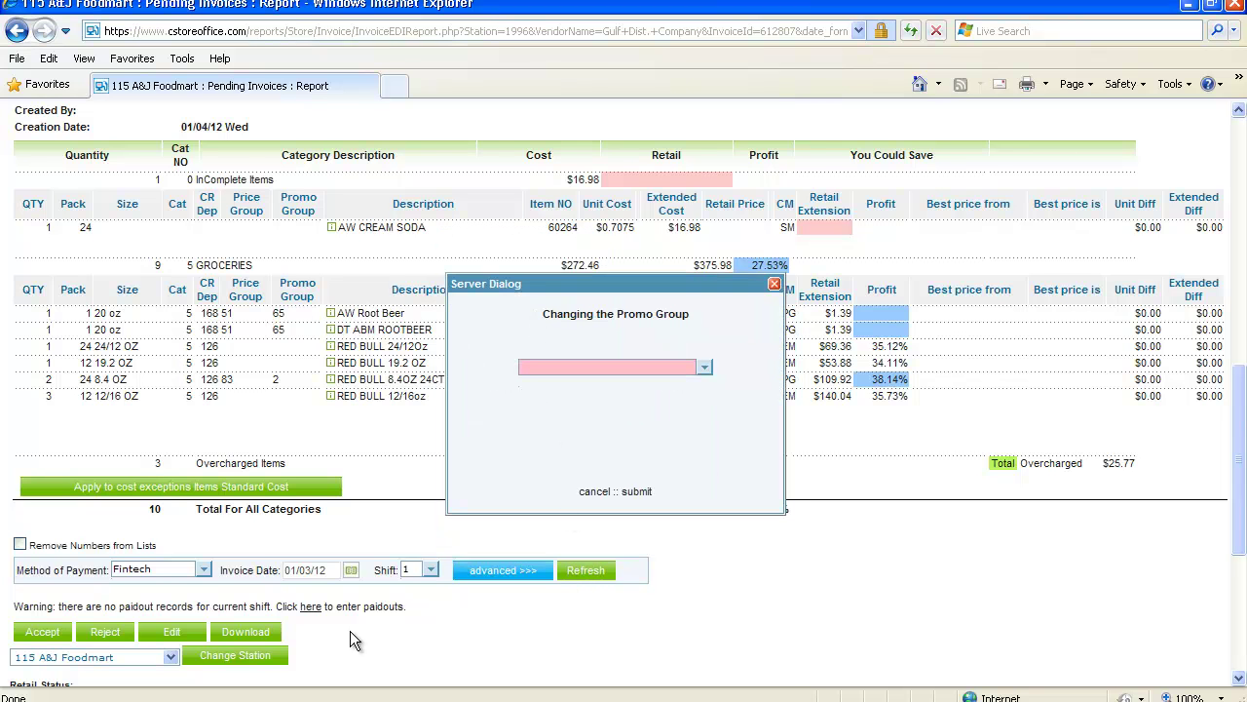
pyautogui.hotkey('alt', 'Tab')
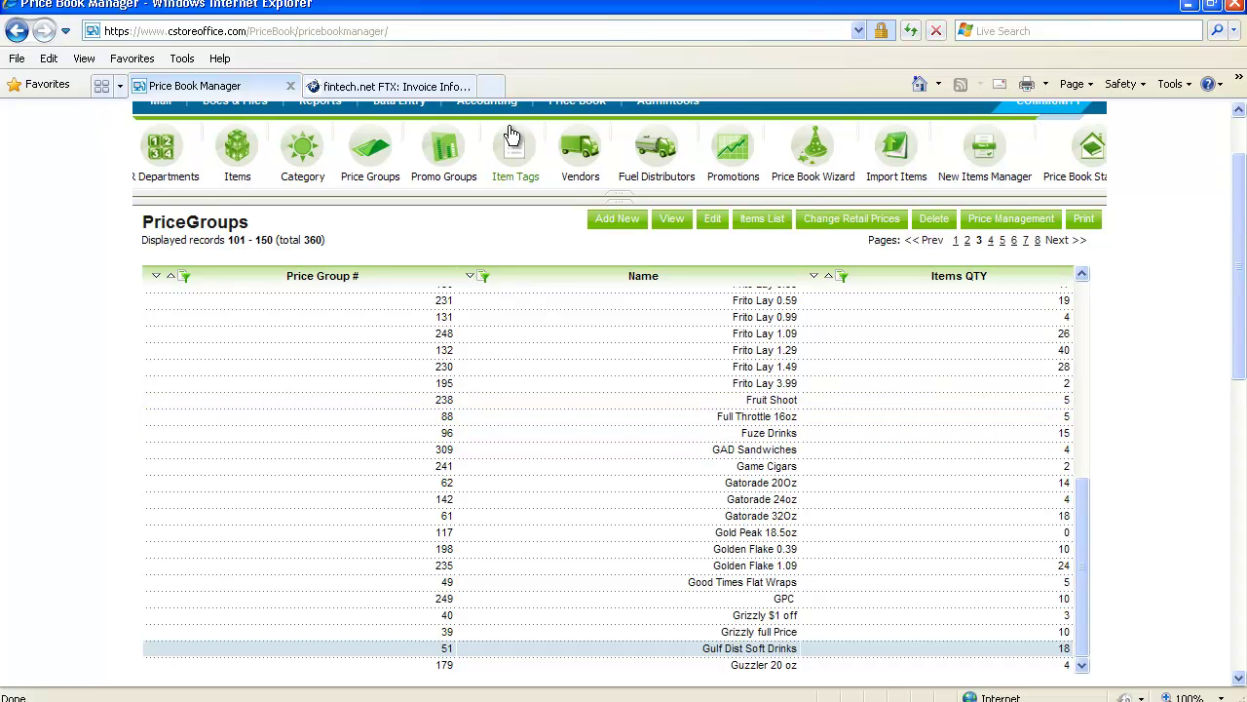
pyautogui.click(450, 153)
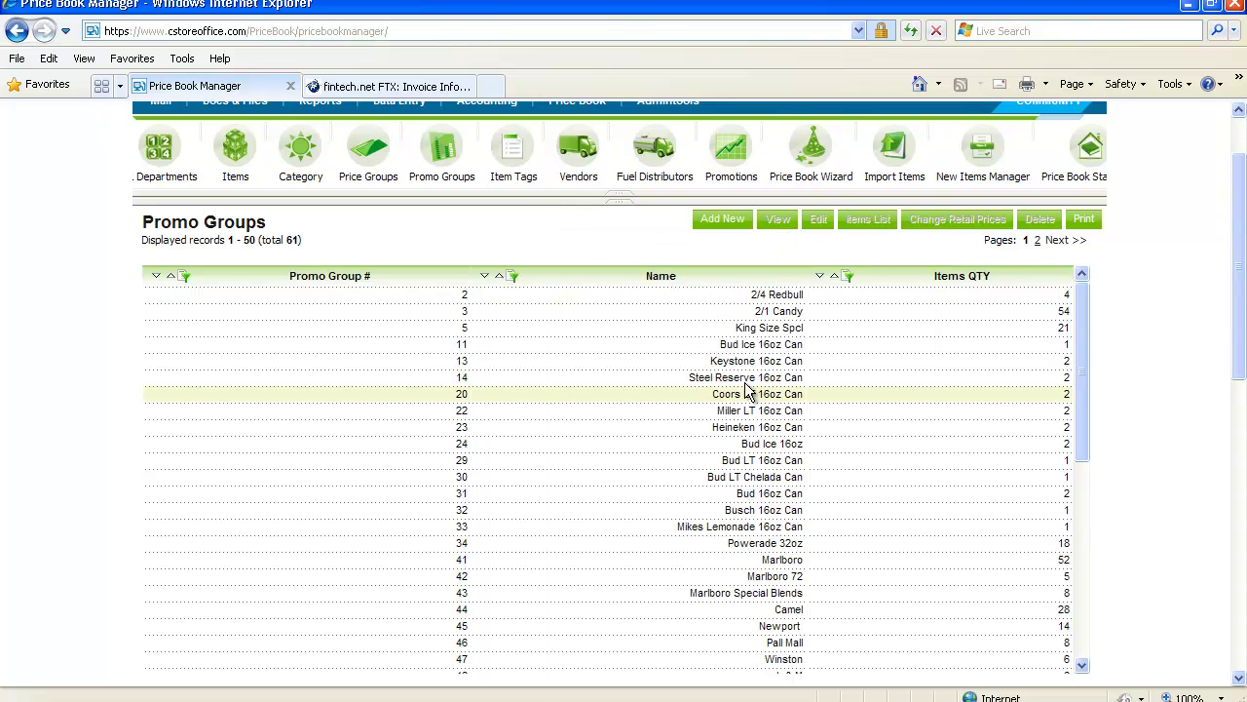
pyautogui.scroll(-3, 629, 379)
pyautogui.scroll(1, 629, 379)
pyautogui.scroll(2, 629, 379)
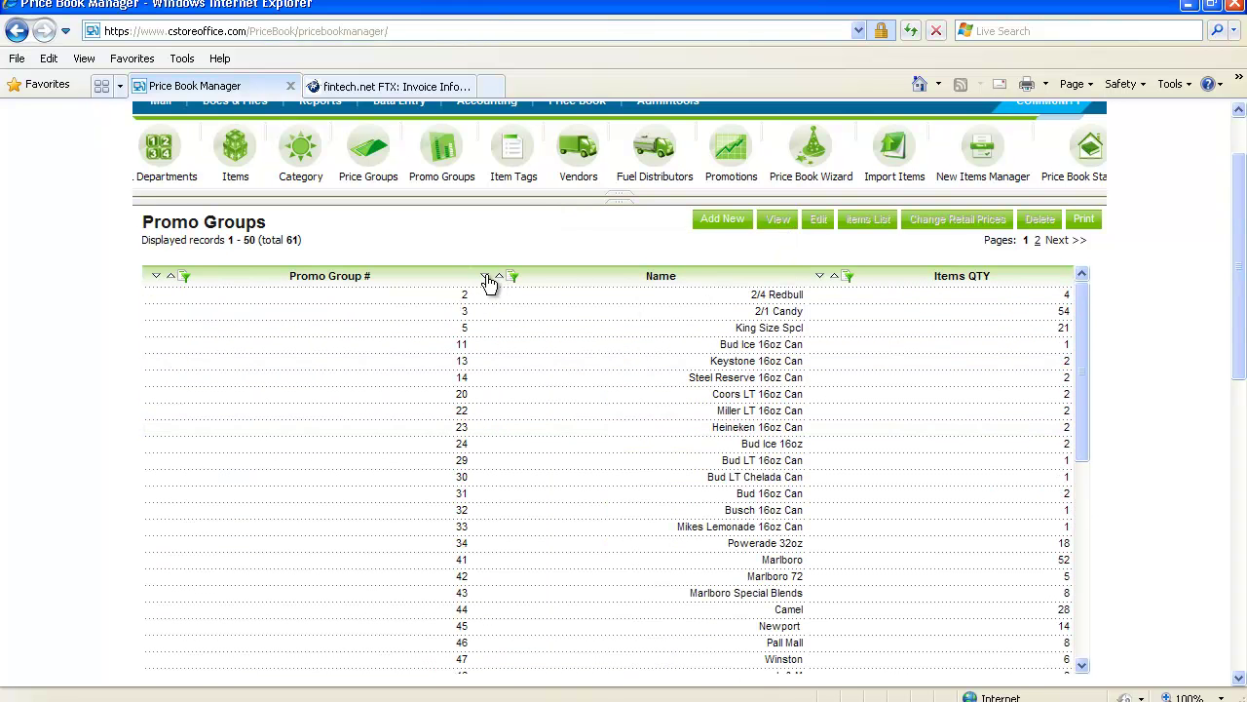
# Step: Sort the promo groups by name and select the GDC Soda group
pyautogui.click(486, 278)
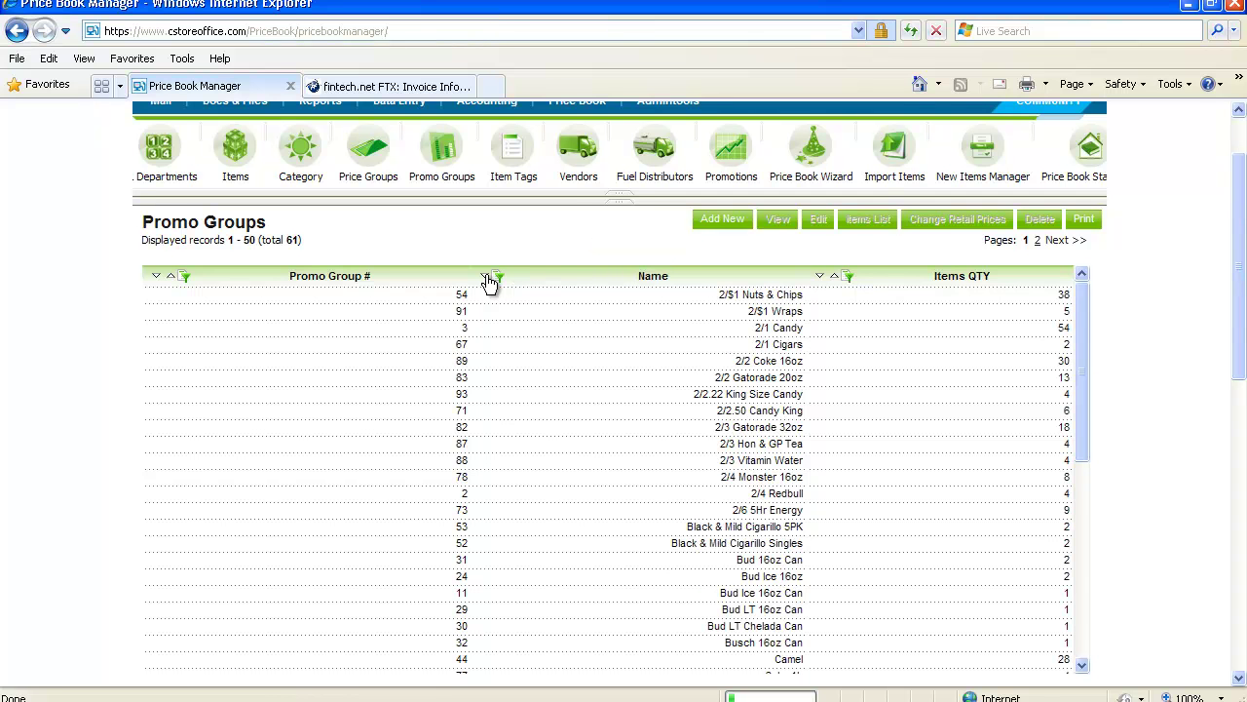
pyautogui.scroll(-9, 727, 376)
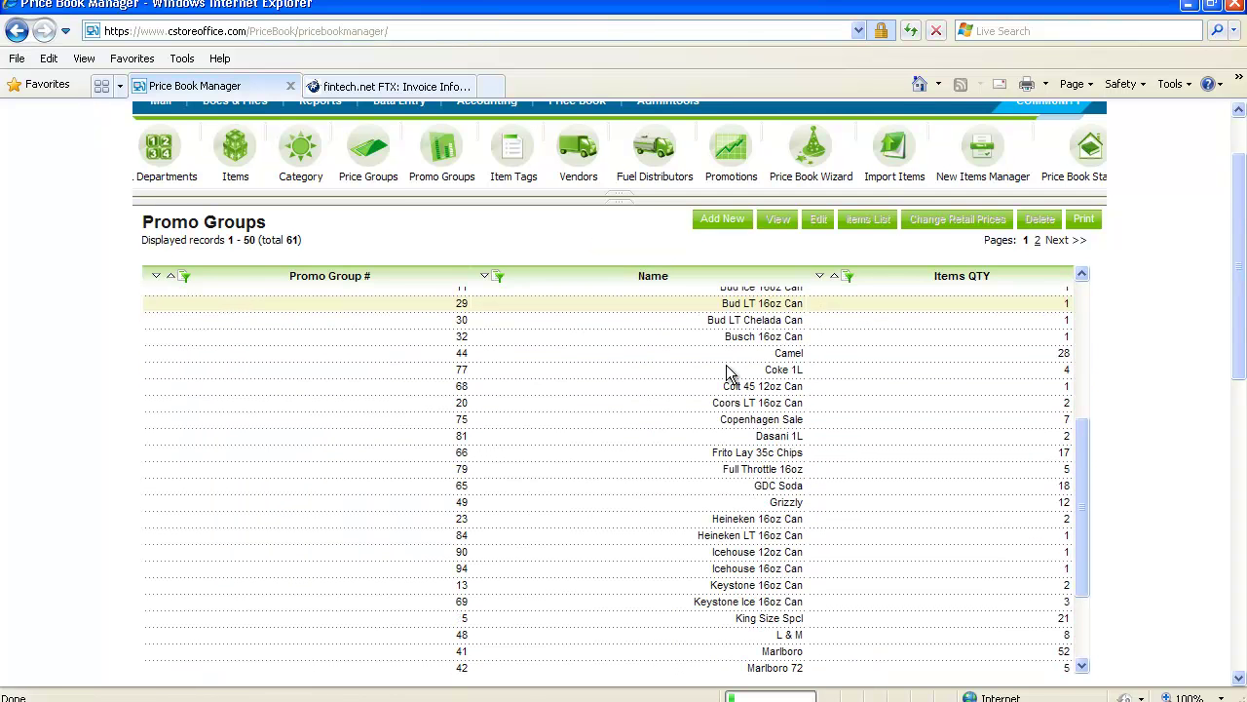
pyautogui.scroll(-3, 727, 373)
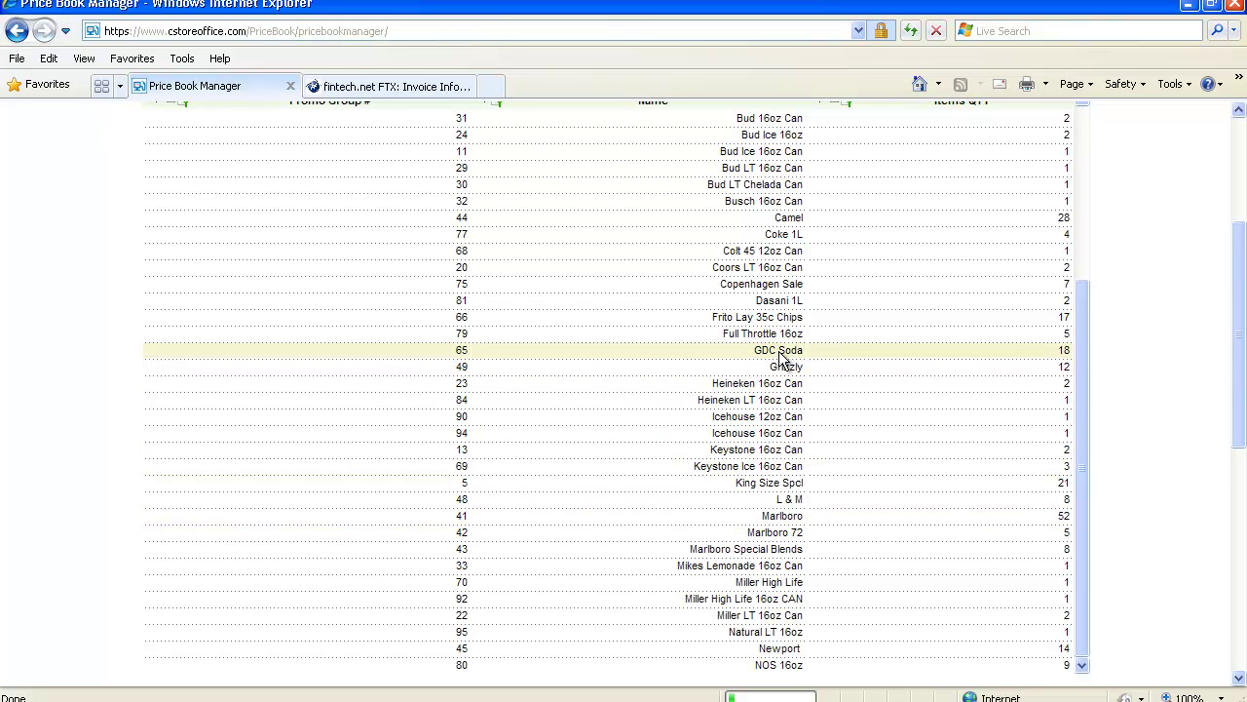
pyautogui.click(484, 351)
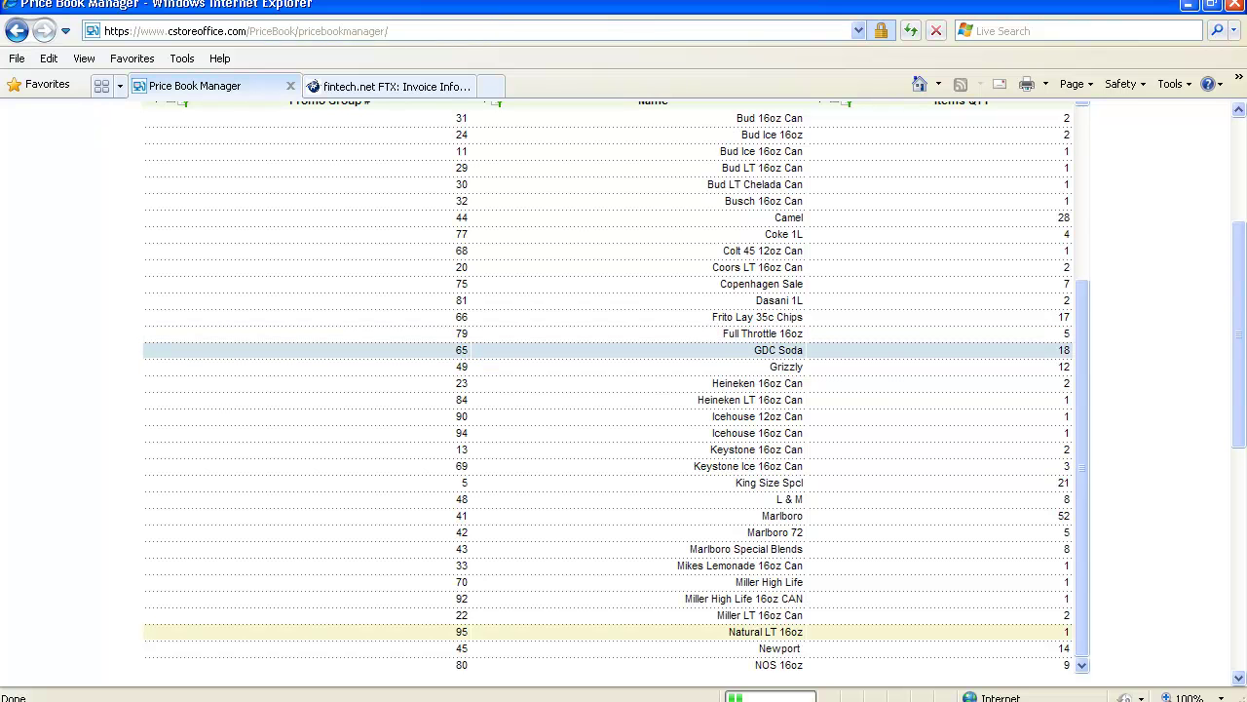
# Step: Return to the pending invoice and set the AW CREAM SODA item's promo group to 65, GDC Soda
pyautogui.click(516, 701)
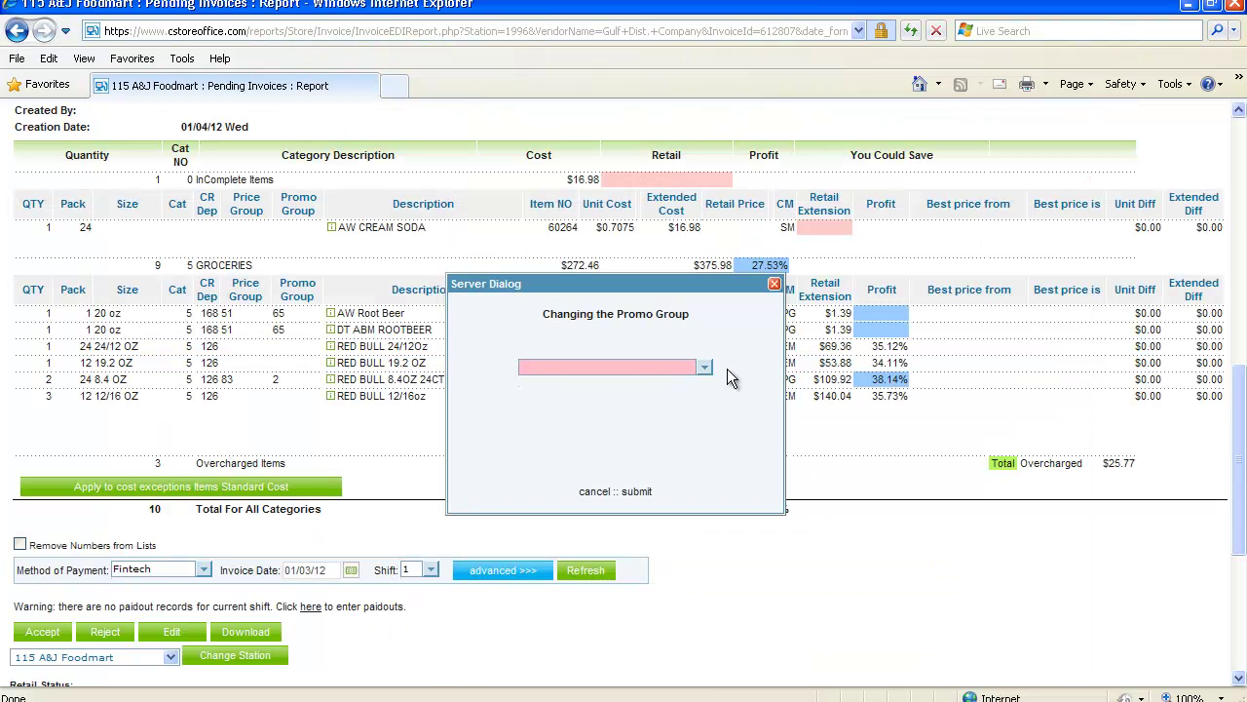
pyautogui.click(704, 366)
pyautogui.moveTo(703, 401); pyautogui.dragTo(704, 441)
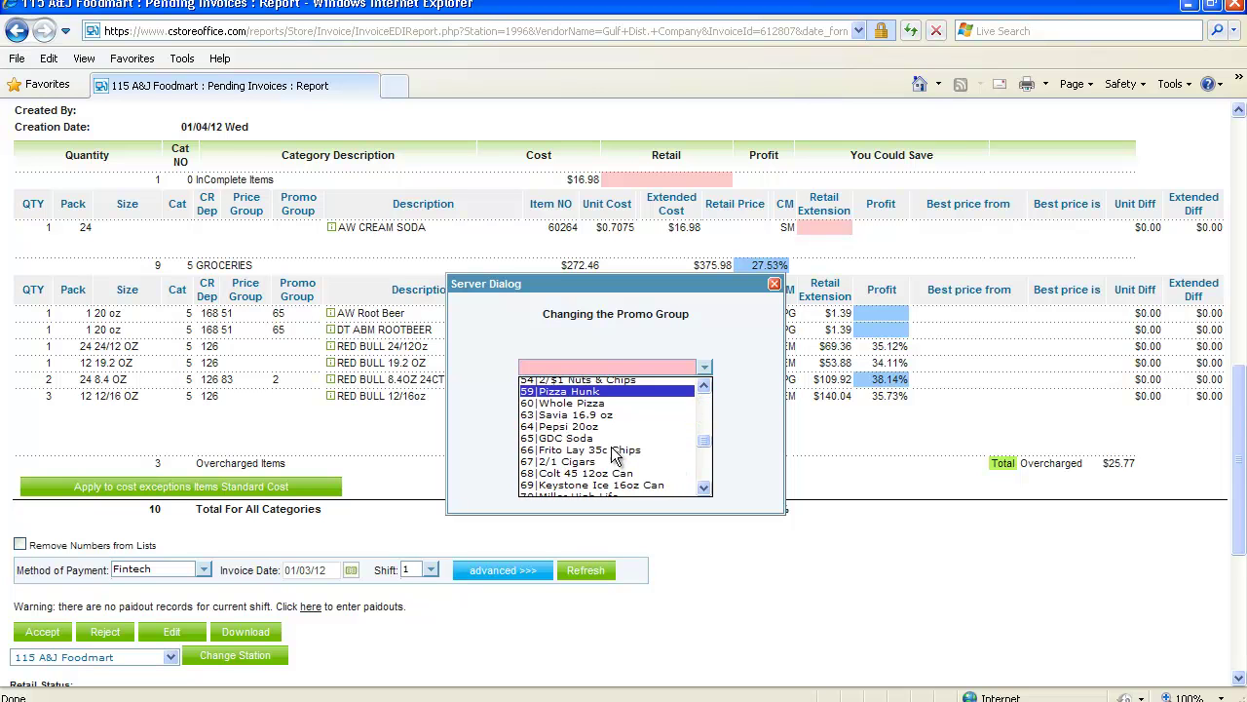
pyautogui.click(580, 437)
pyautogui.click(634, 500)
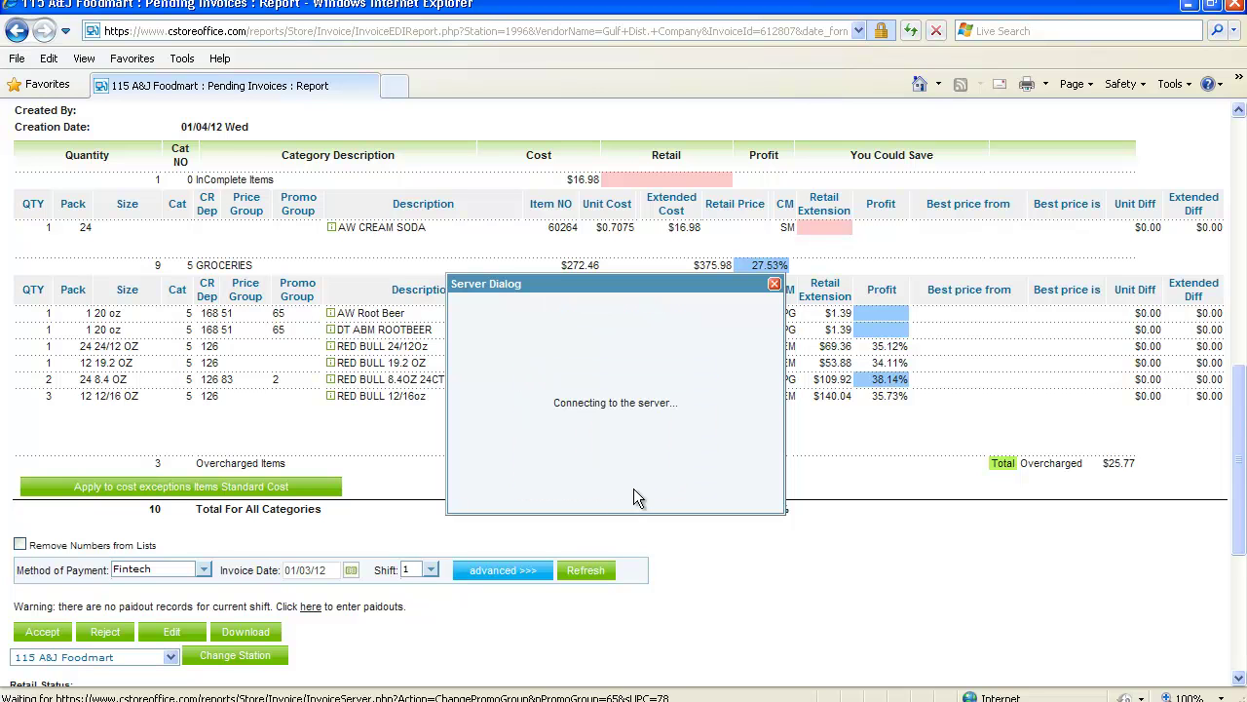
pyautogui.click(585, 413)
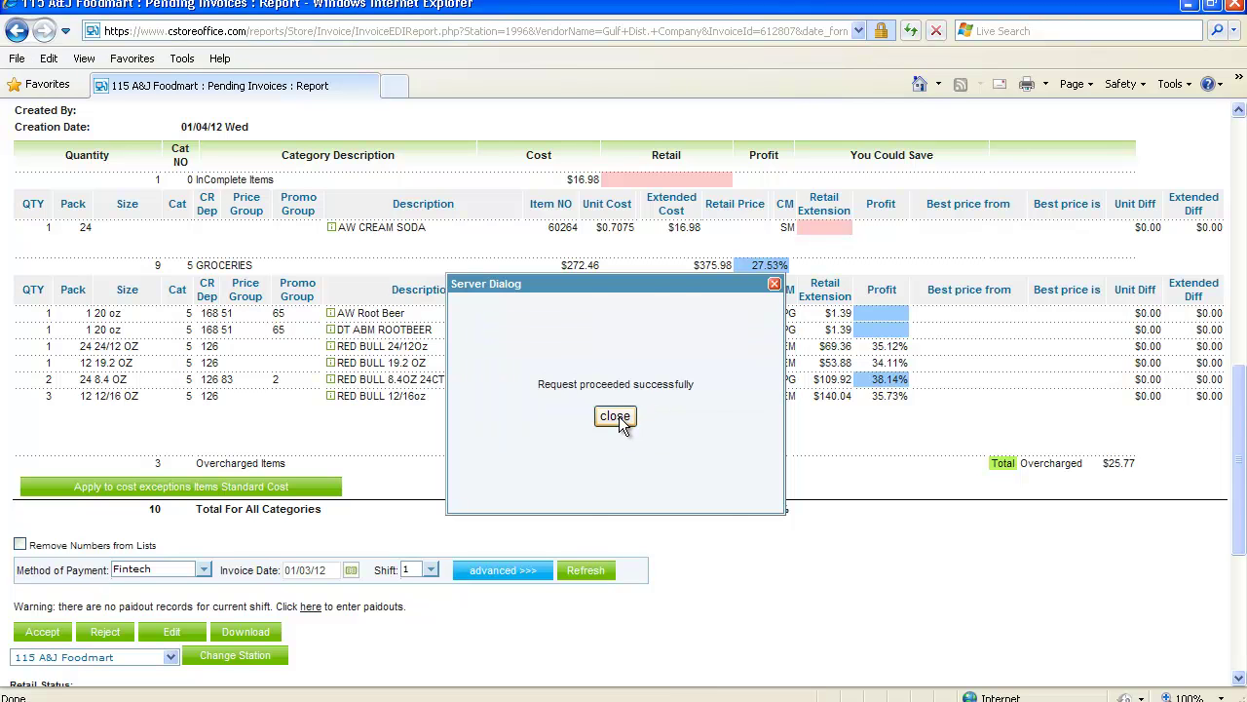
pyautogui.click(608, 417)
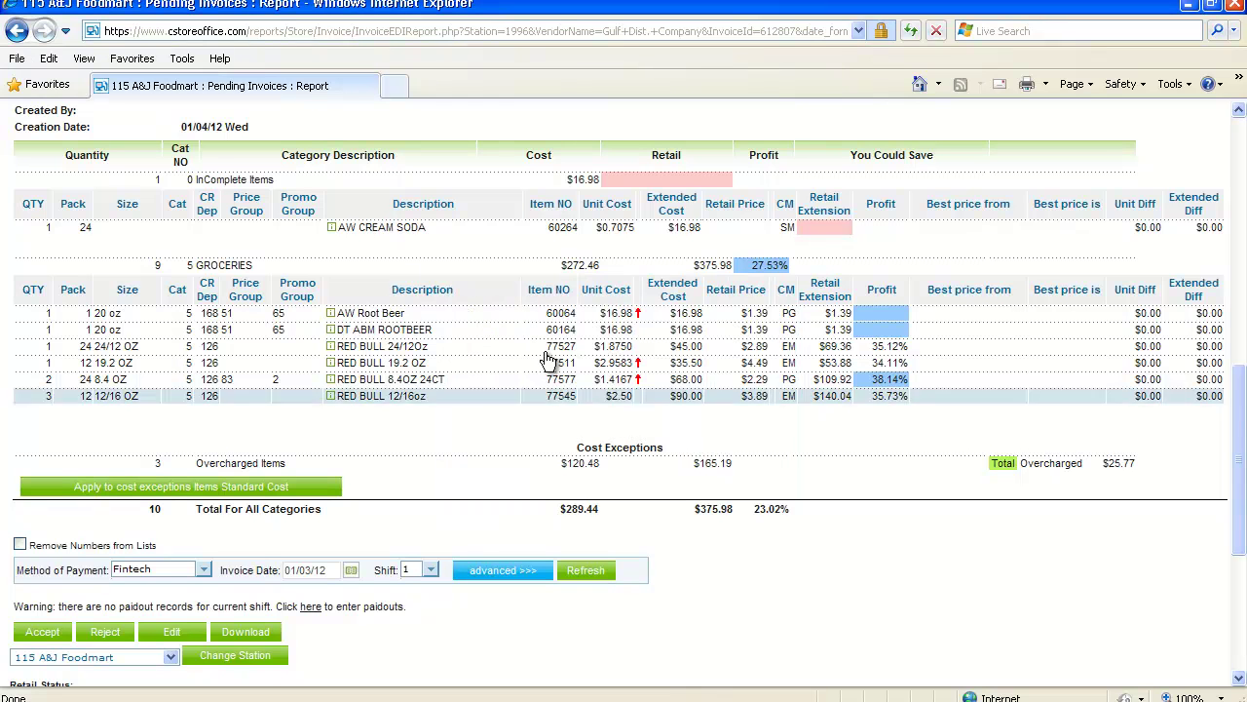
# Step: Set the AW CREAM SODA item's CR department to 168 without reloading the page
pyautogui.click(410, 237)
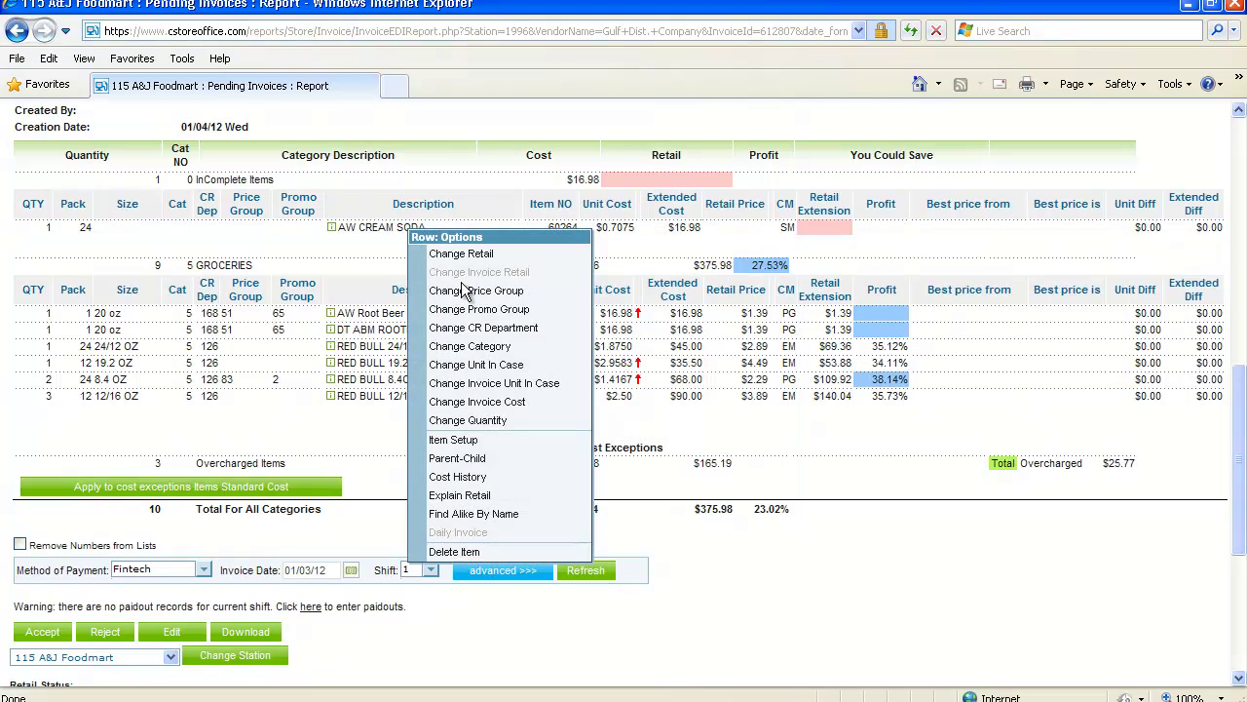
pyautogui.click(486, 330)
pyautogui.click(703, 367)
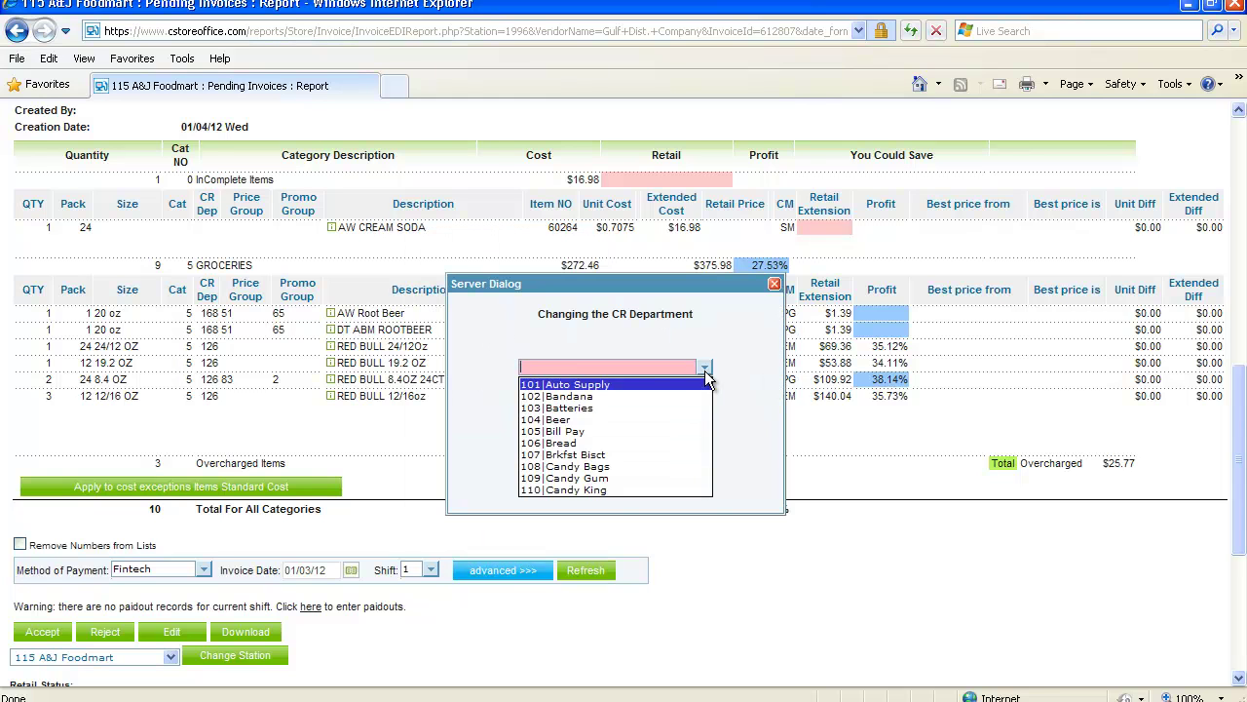
pyautogui.scroll(-9, 631, 419)
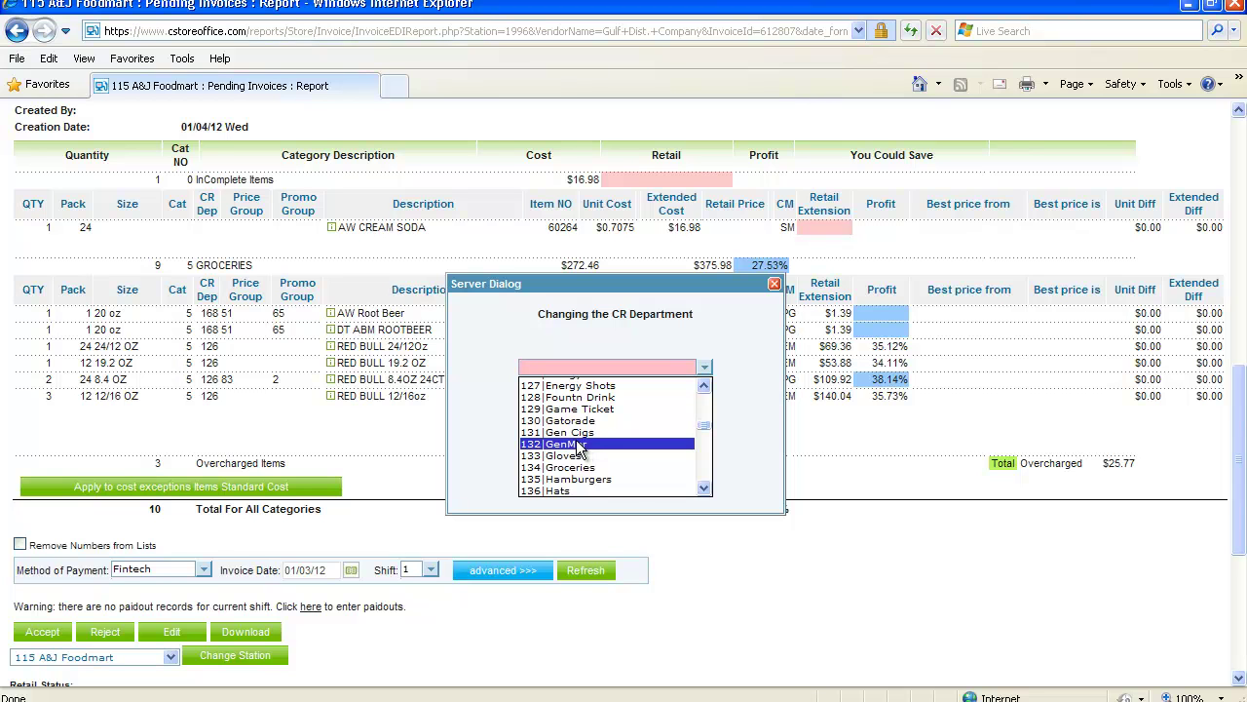
pyautogui.scroll(-6, 578, 447)
pyautogui.scroll(-5, 579, 447)
pyautogui.scroll(-1, 578, 466)
pyautogui.click(580, 474)
pyautogui.click(643, 493)
pyautogui.click(629, 417)
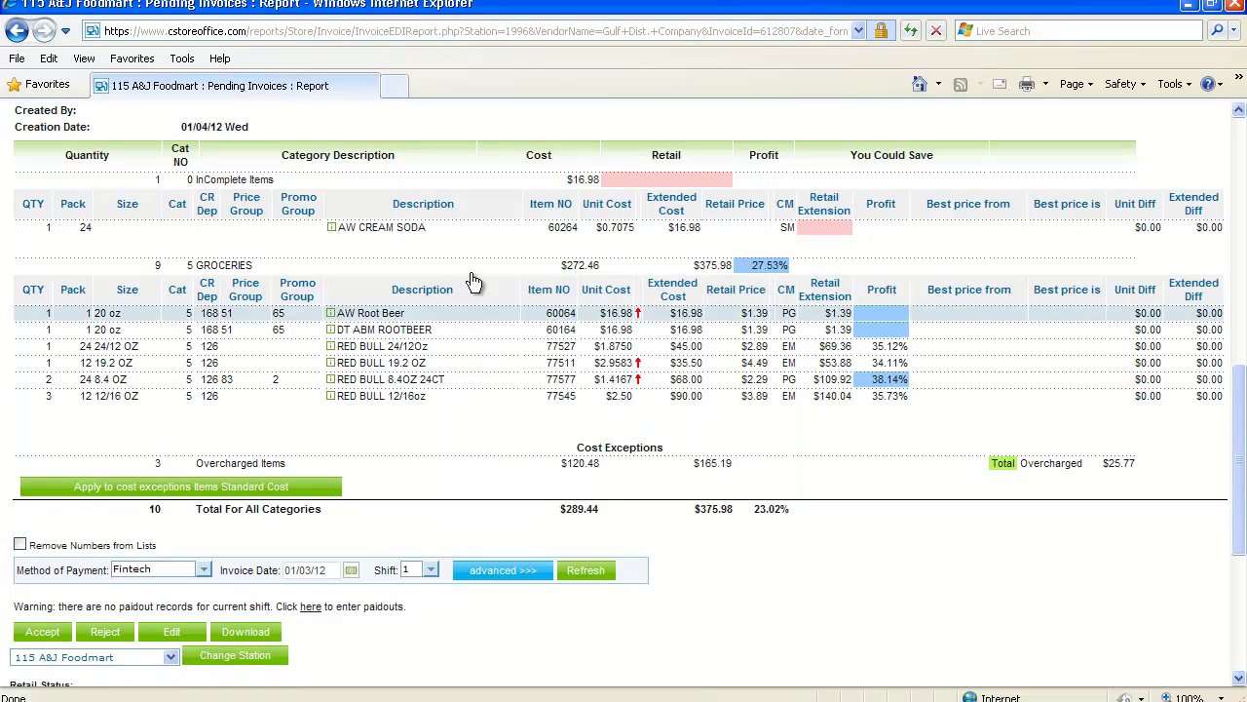
# Step: Change the AW CREAM SODA item's category to 05 GROCERIES and reload the invoice page
pyautogui.rightClick(436, 228)
pyautogui.click(496, 342)
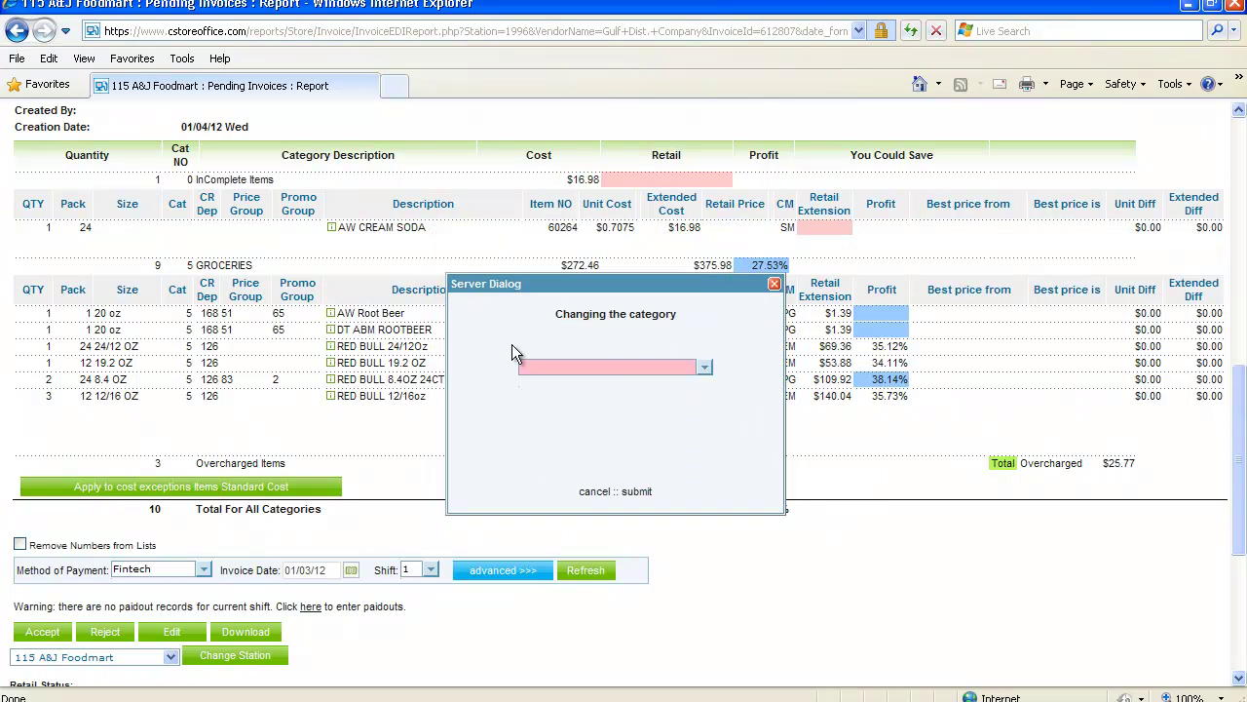
pyautogui.click(706, 368)
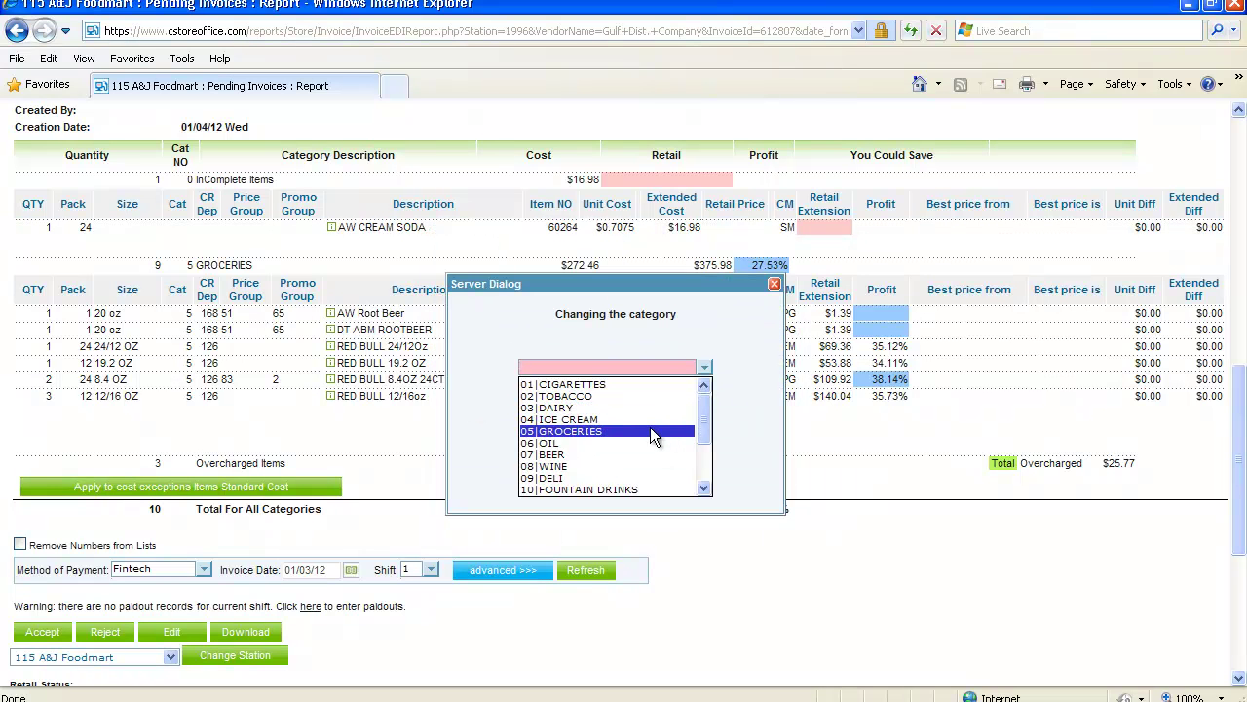
pyautogui.click(646, 429)
pyautogui.click(637, 416)
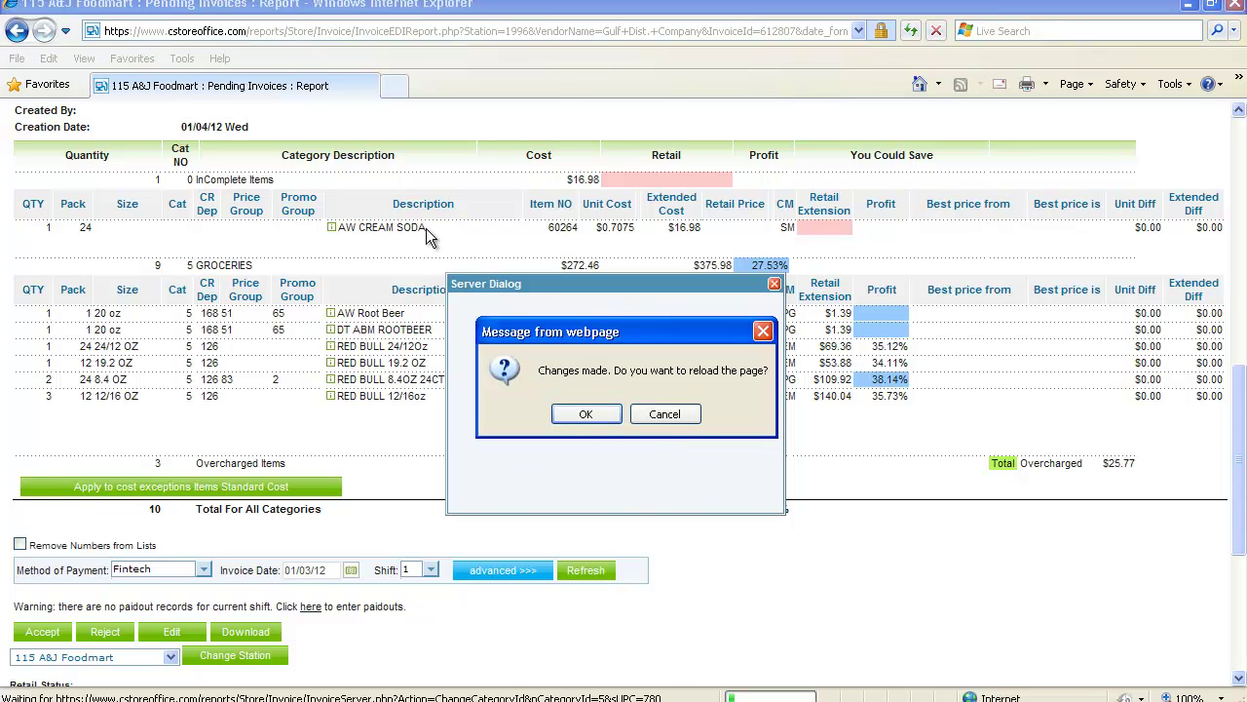
pyautogui.click(585, 417)
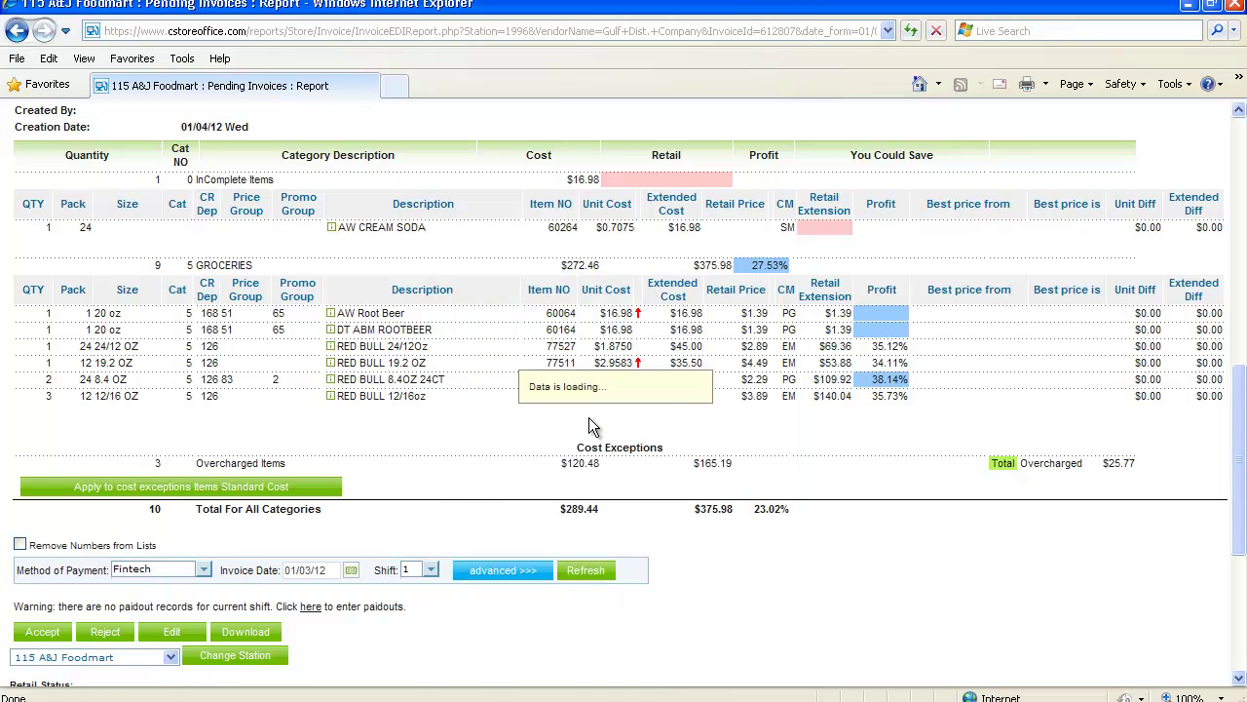
# Step: Expand the GROCERIES category, set the unit in case to 24 for AW Root Beer and DT ABM ROOTBEER, and reload the page
pyautogui.scroll(-2, 227, 256)
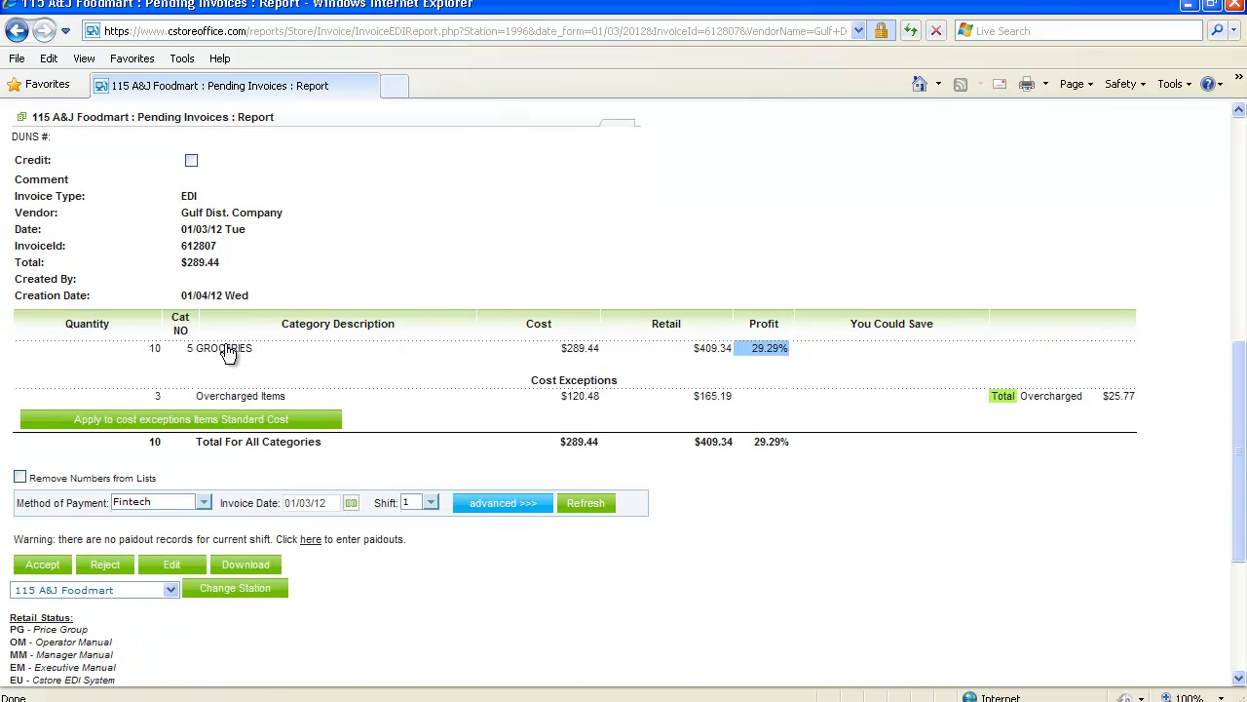
pyautogui.click(226, 351)
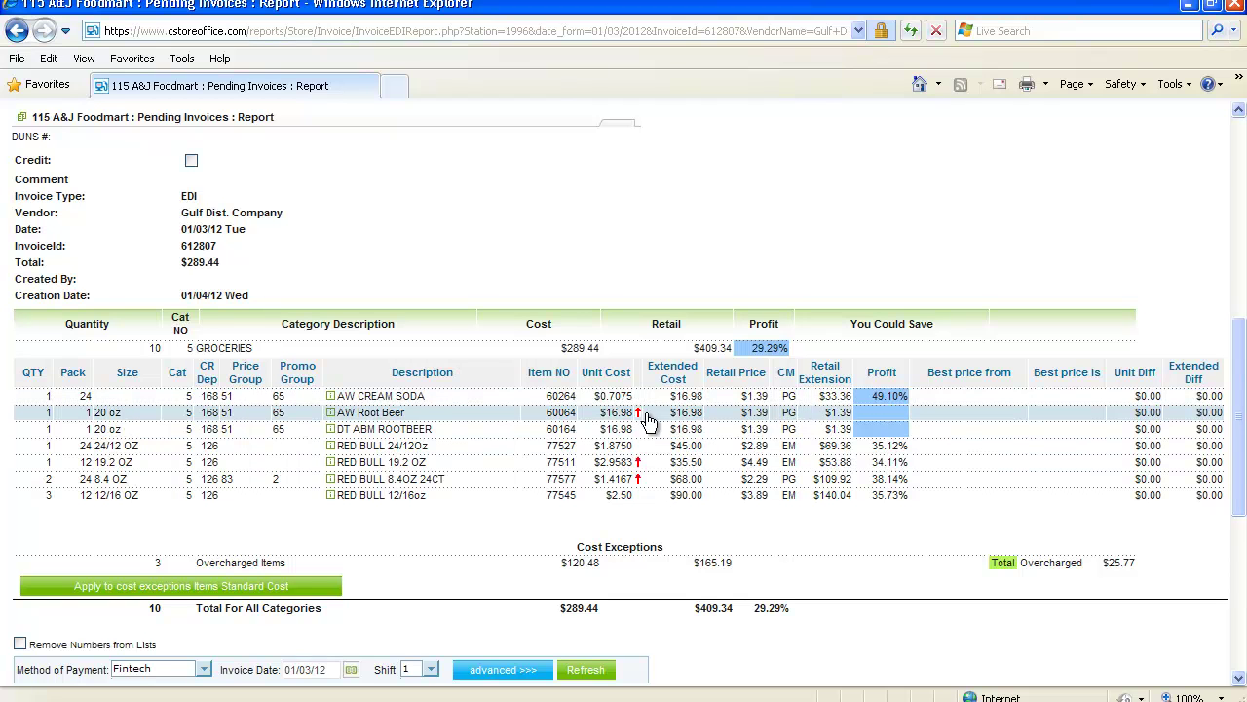
pyautogui.click(443, 421)
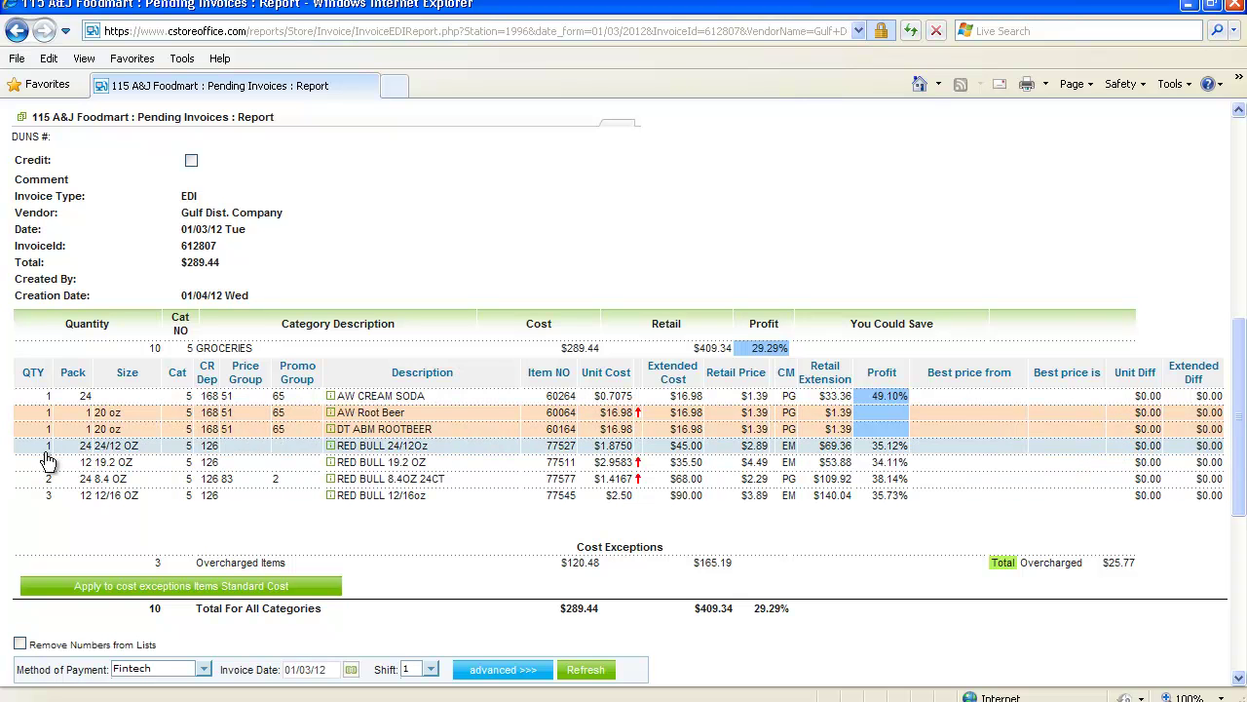
pyautogui.rightClick(397, 440)
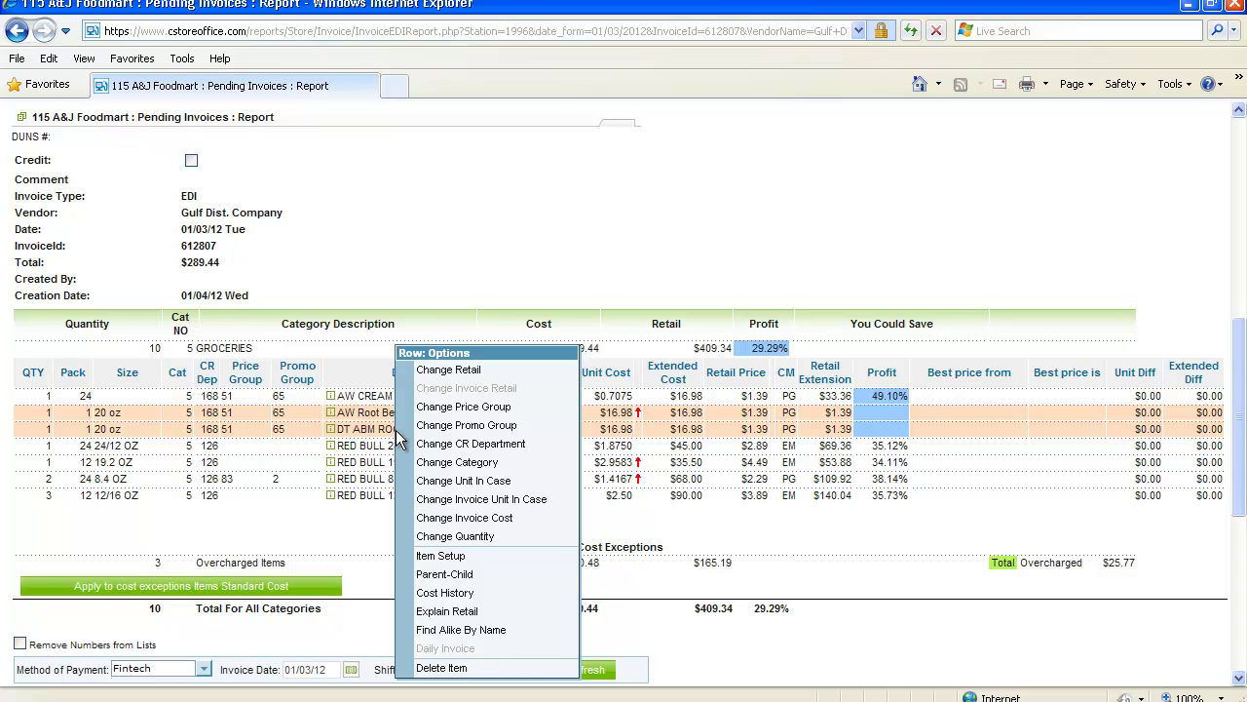
pyautogui.click(462, 481)
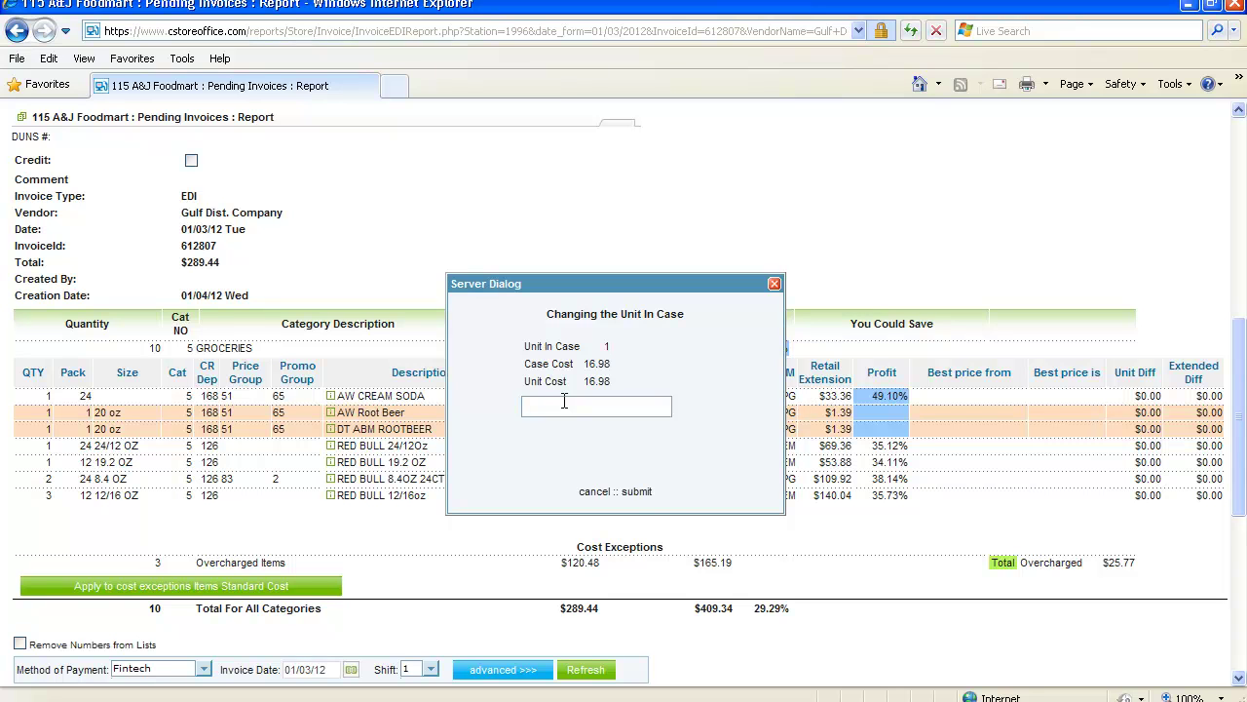
pyautogui.click(638, 489)
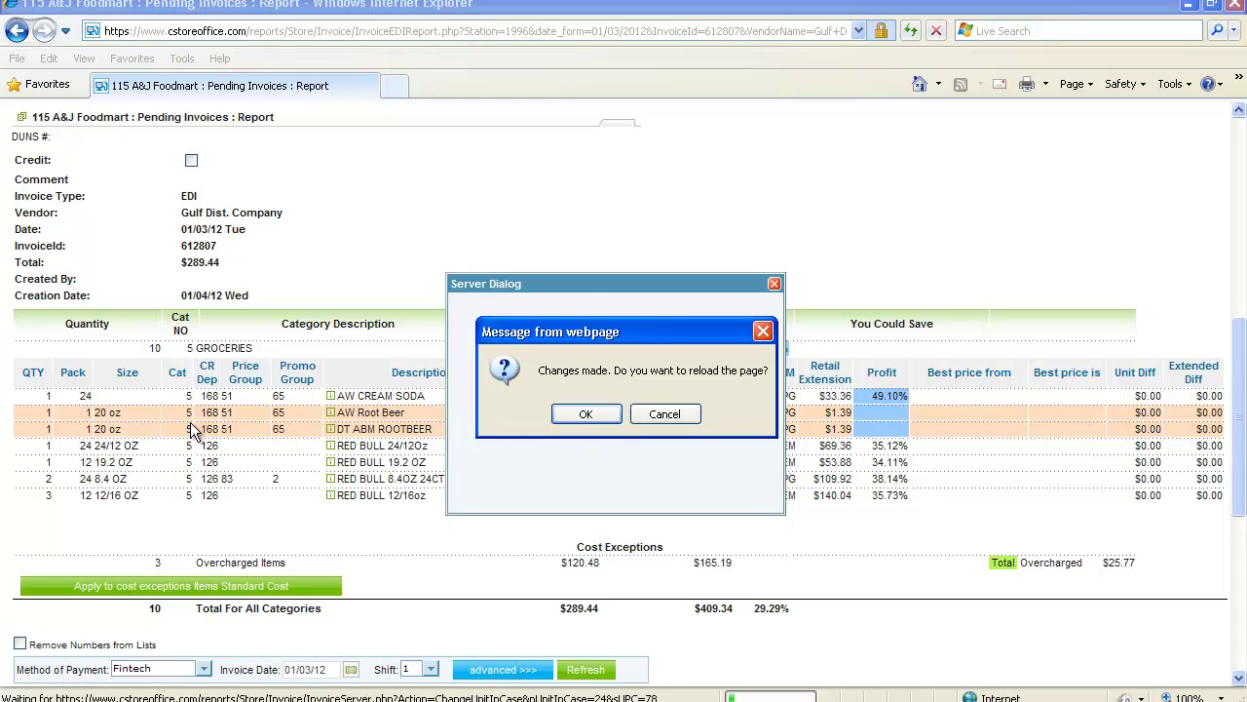
pyautogui.click(591, 415)
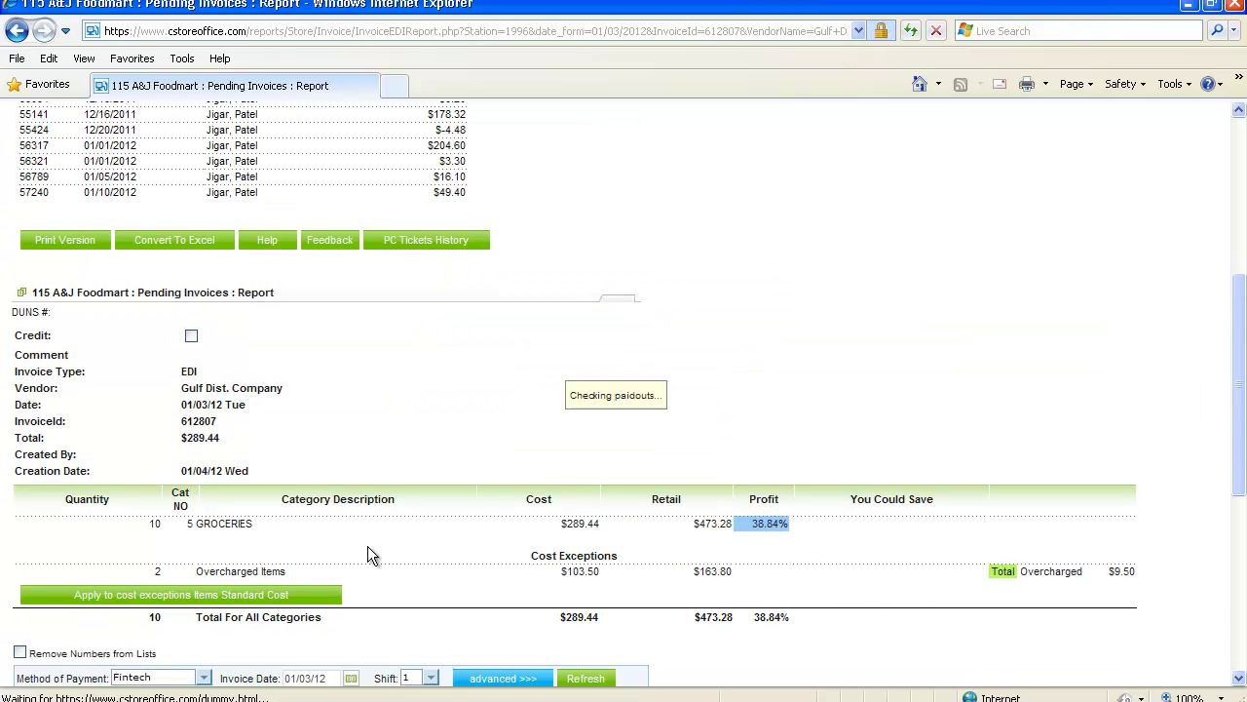
# Step: Expand the GROCERIES category again and review the cost history of the overcharged RED BULL 19.2 OZ item
pyautogui.click(426, 527)
pyautogui.scroll(-2, 801, 396)
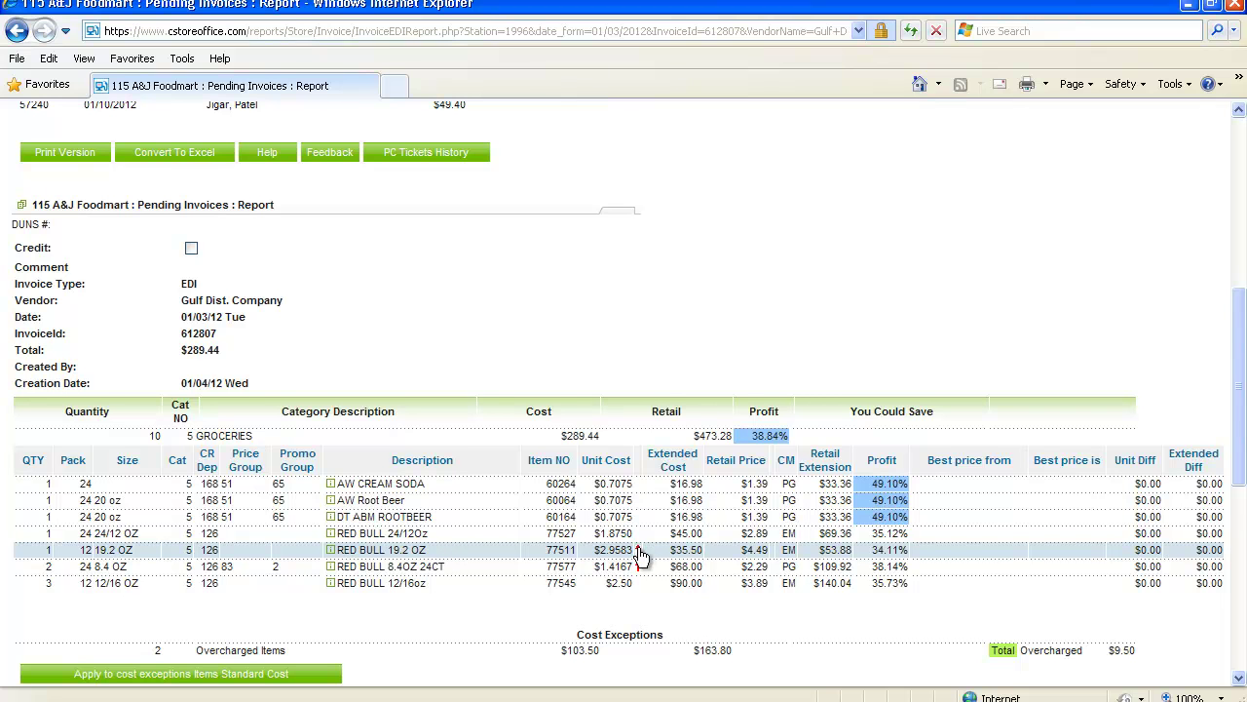
pyautogui.scroll(-2, 638, 554)
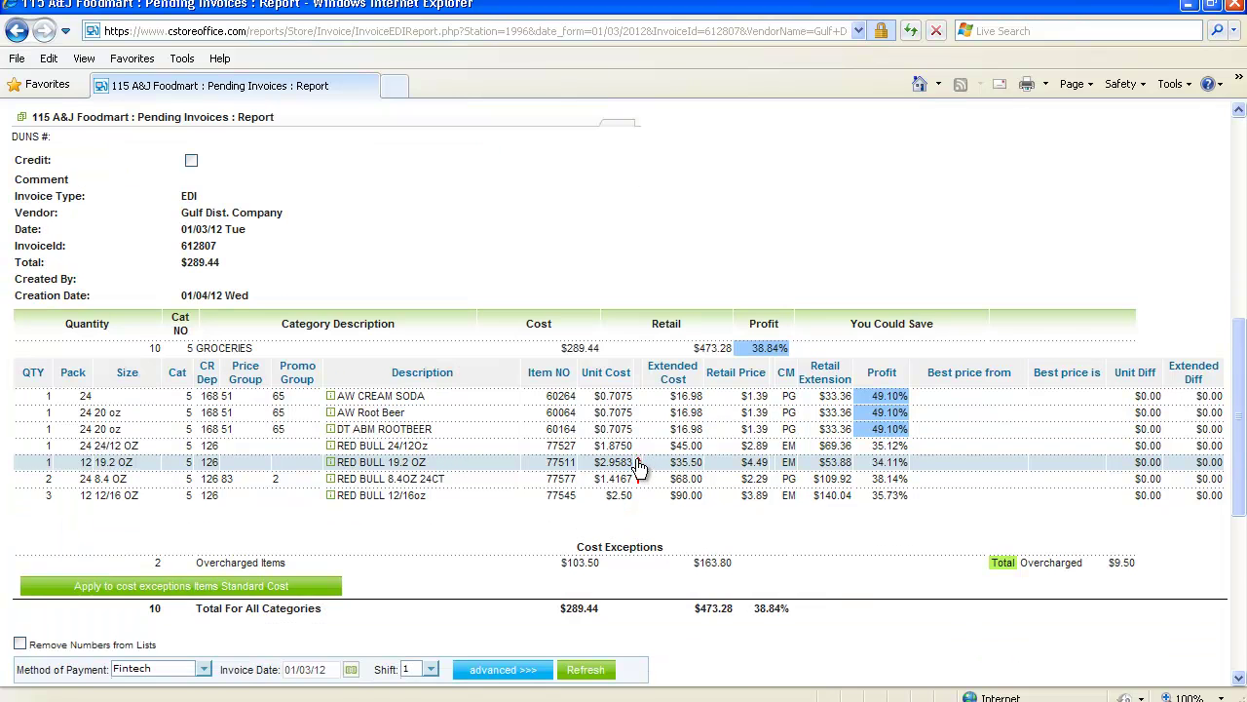
pyautogui.click(638, 464)
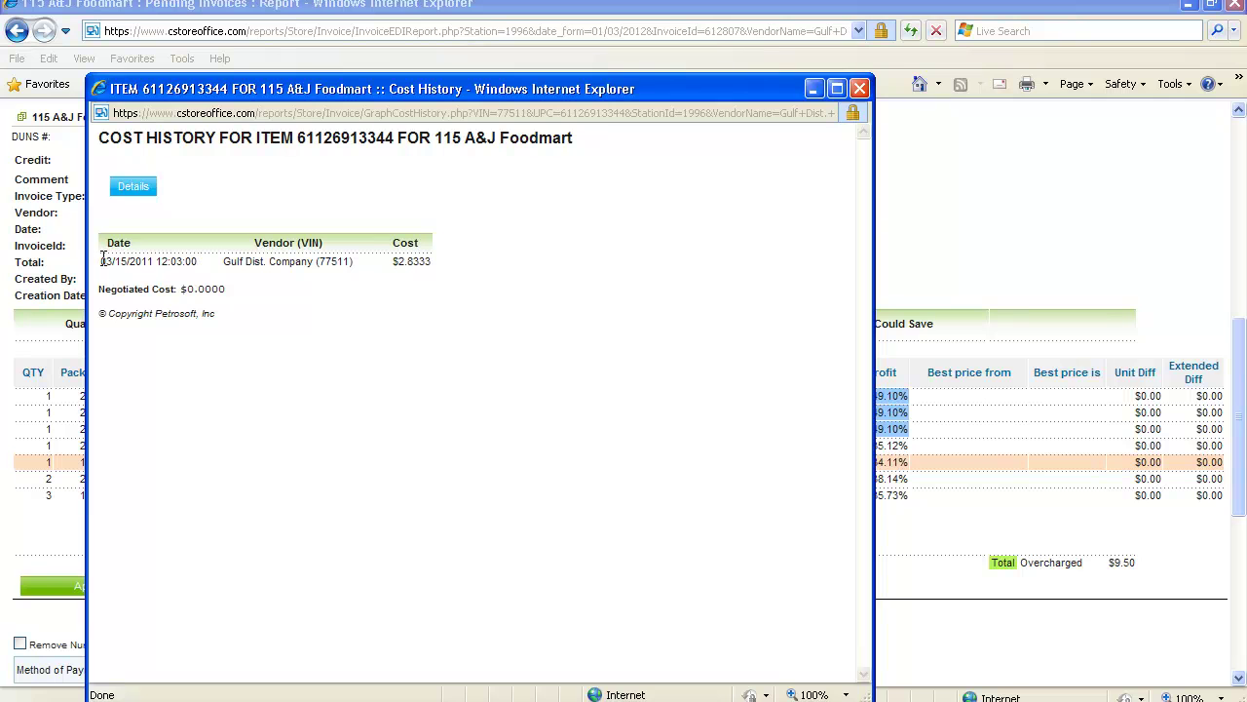
pyautogui.moveTo(100, 257); pyautogui.dragTo(424, 273)
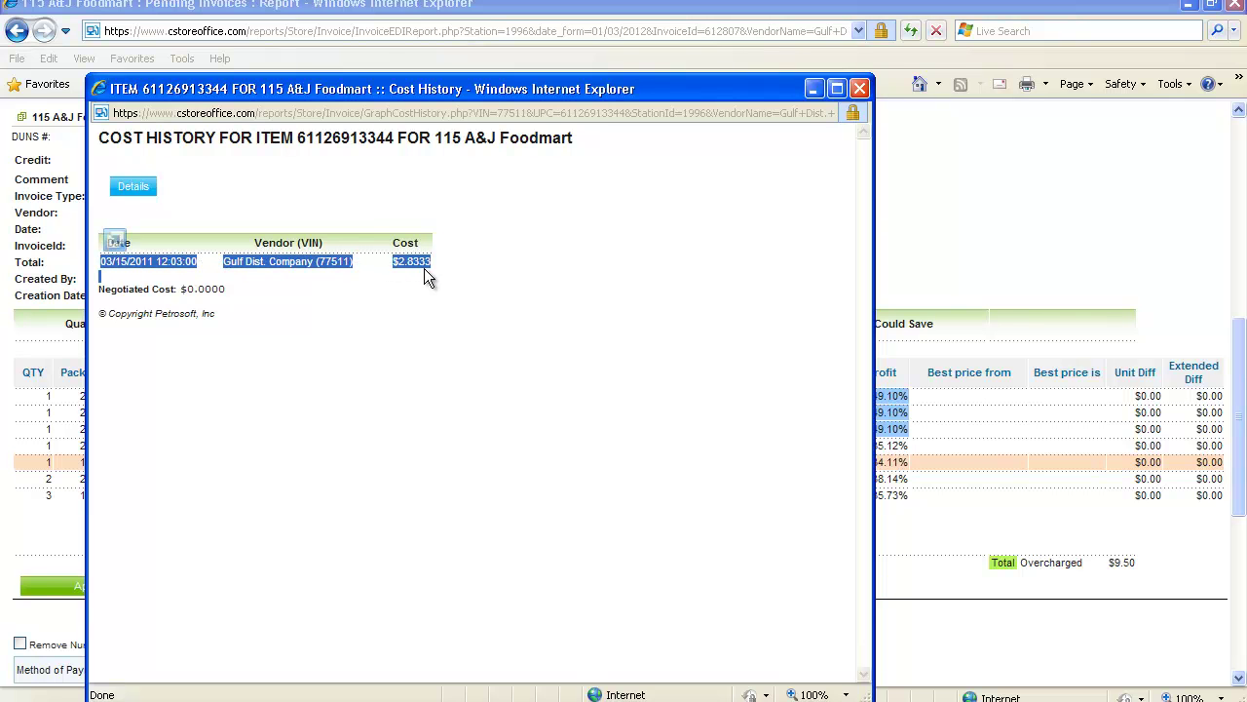
pyautogui.click(860, 89)
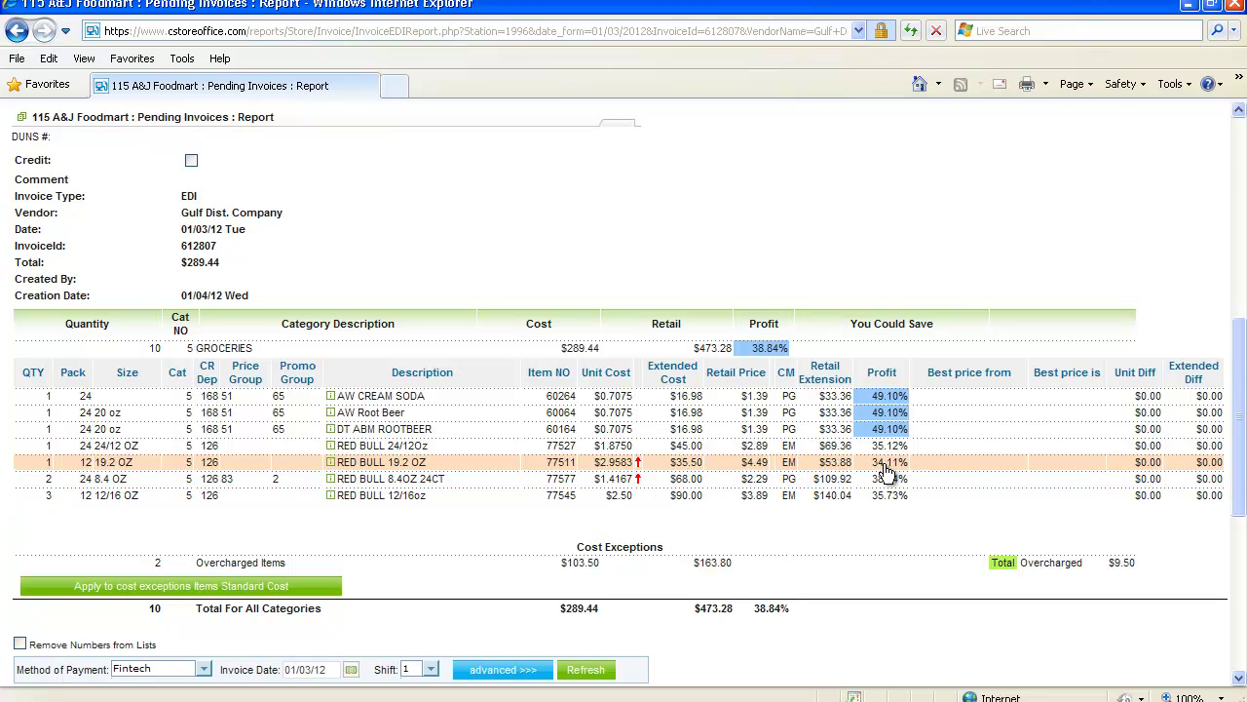
pyautogui.rightClick(761, 466)
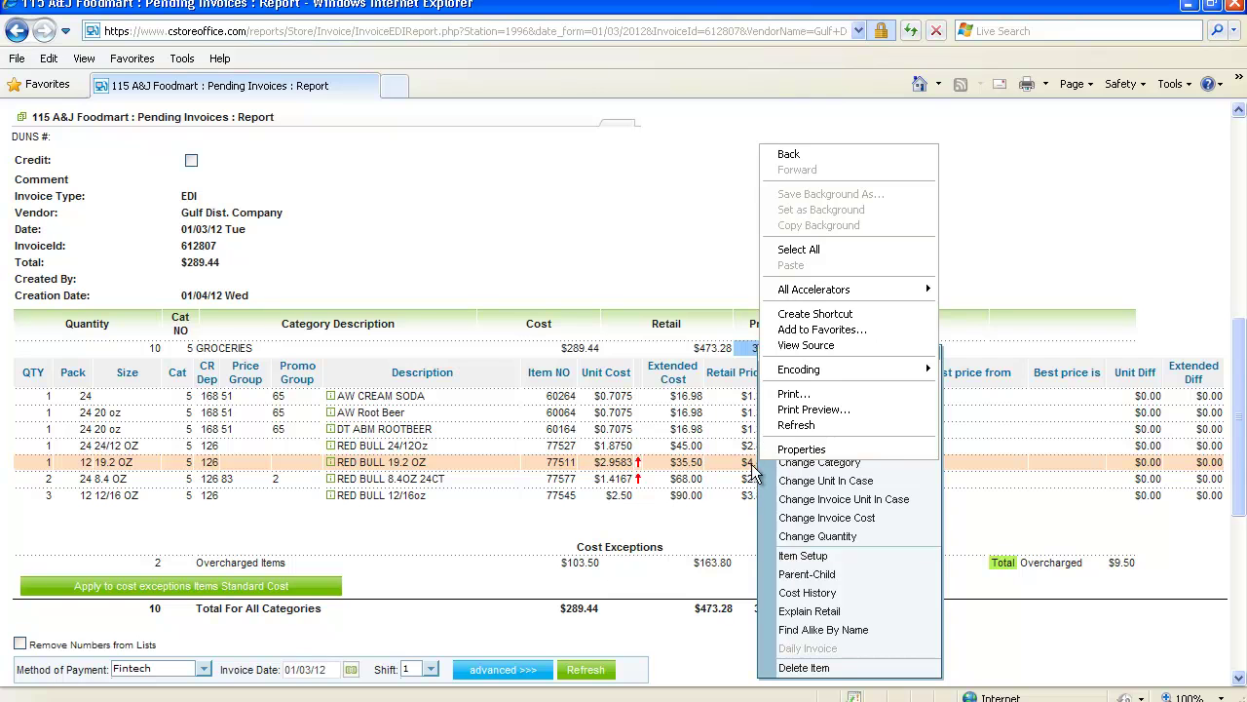
pyautogui.click(752, 471)
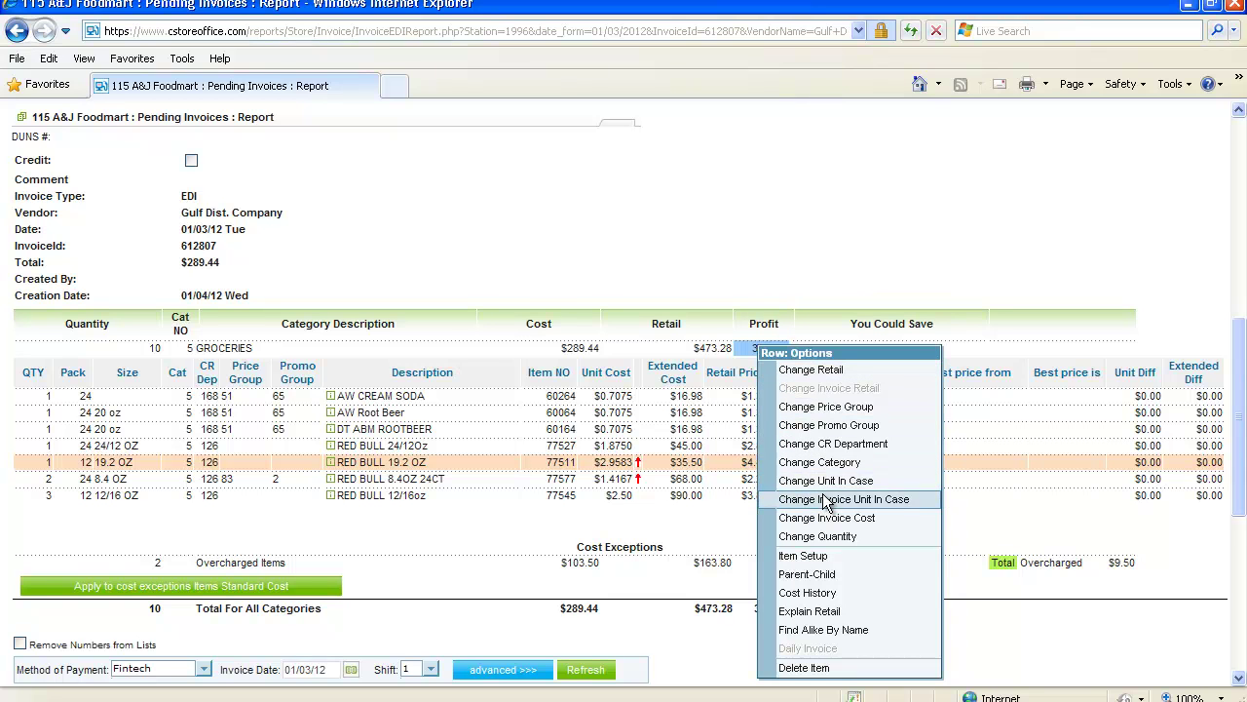
pyautogui.click(751, 467)
pyautogui.click(753, 468)
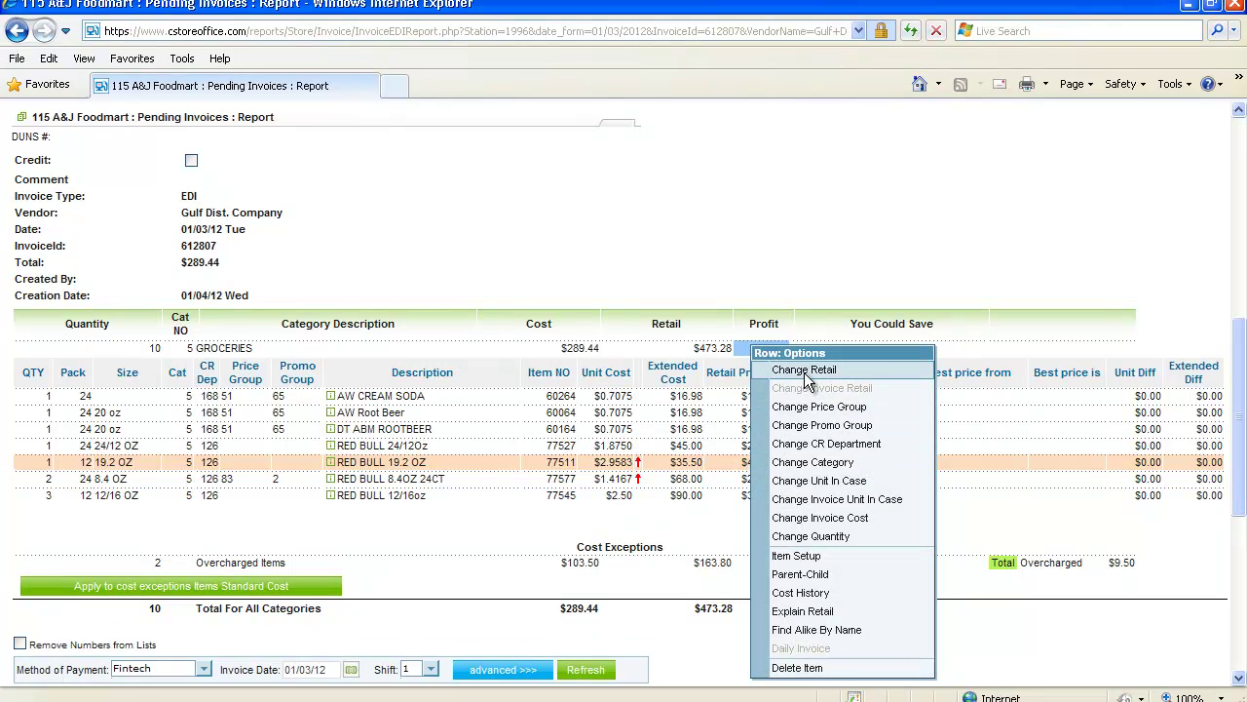
# Step: Switch to the Price Book Manager, list the price groups sorted by name, and go to page 6
pyautogui.click(255, 699)
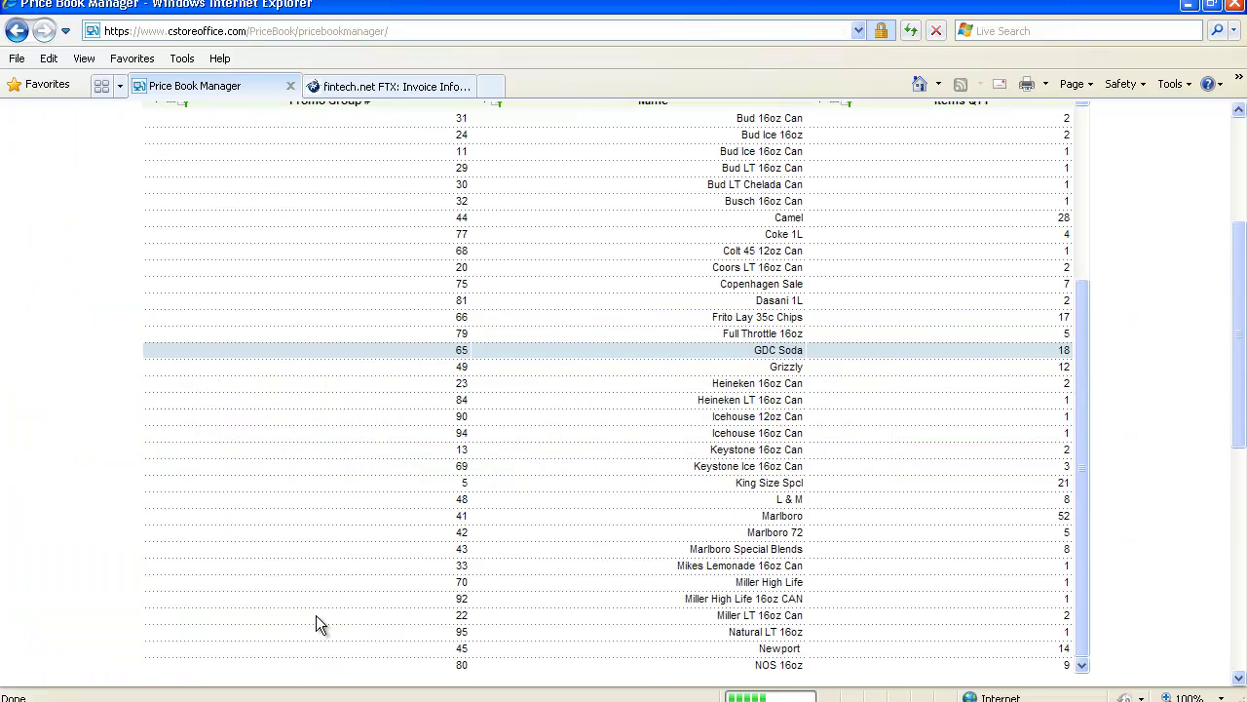
pyautogui.scroll(6, 568, 376)
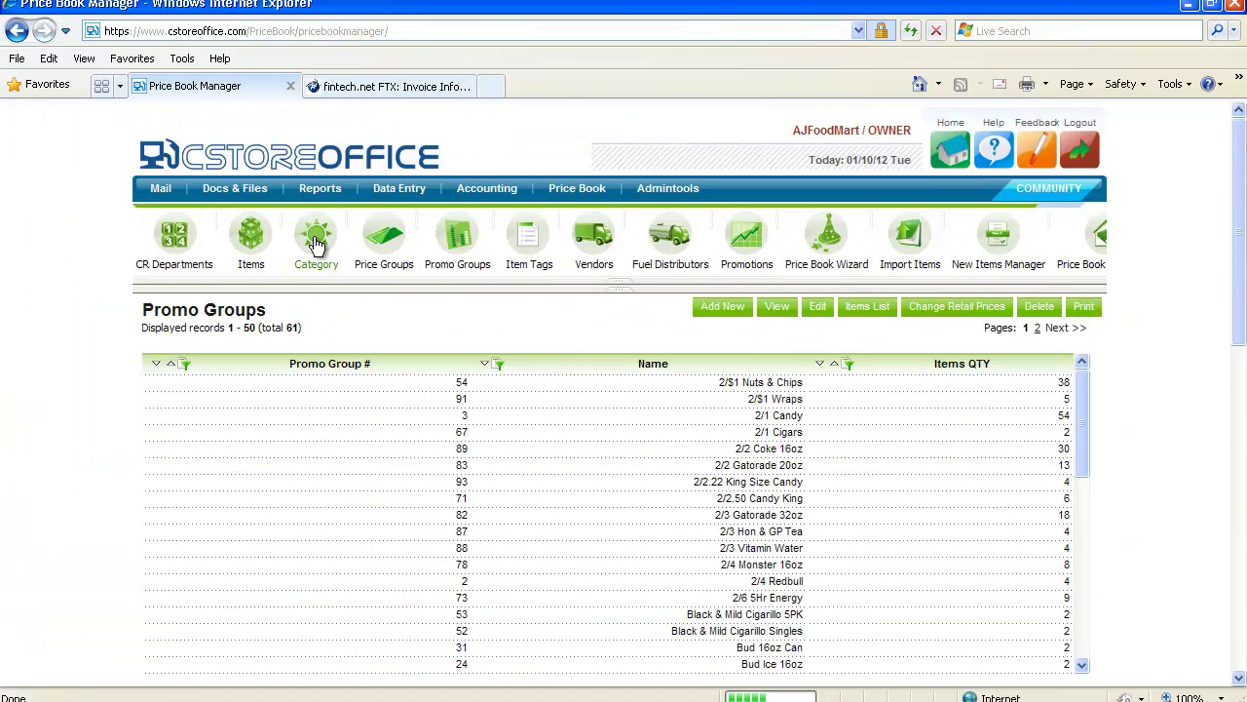
pyautogui.click(363, 242)
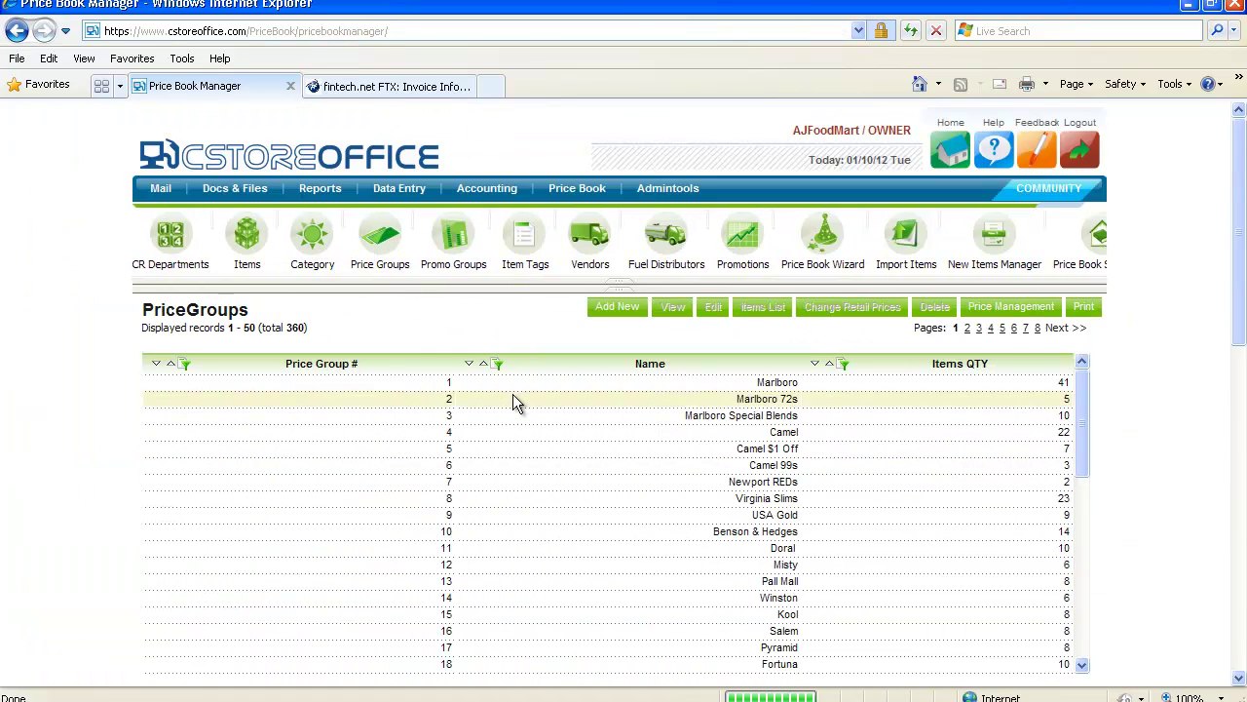
pyautogui.click(469, 365)
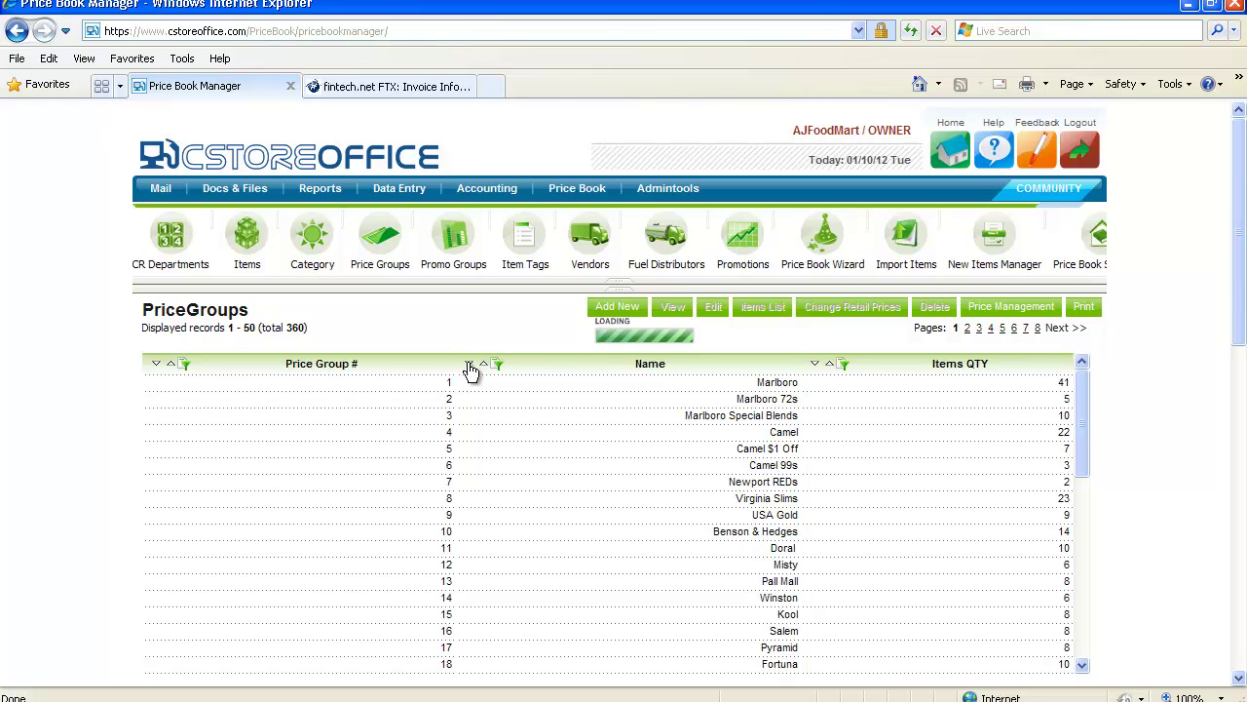
pyautogui.click(1015, 330)
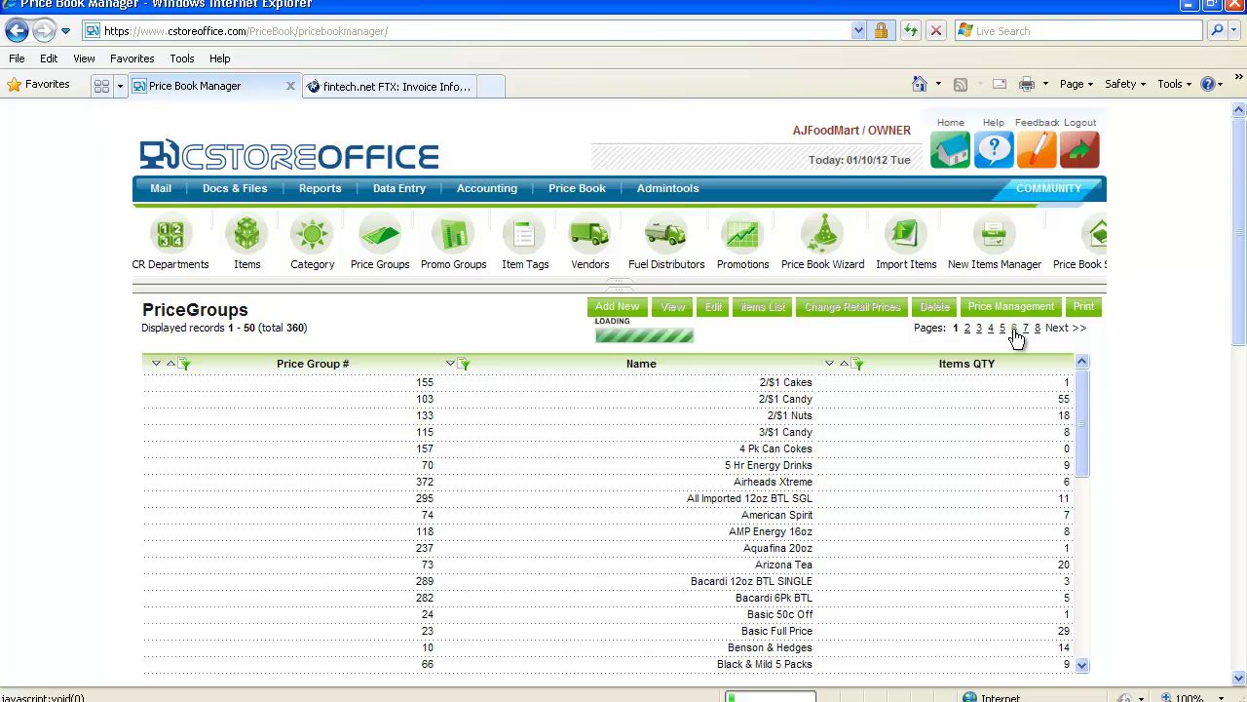
pyautogui.scroll(-4, 830, 479)
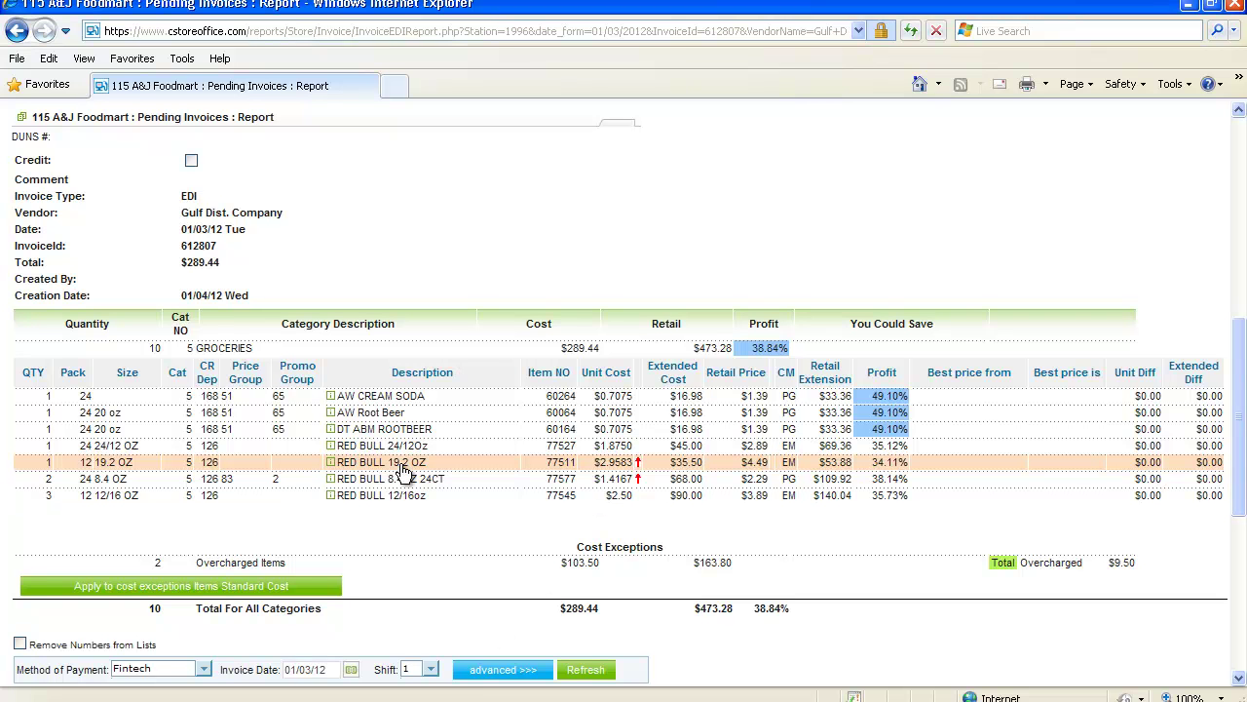
# Step: Edit the Redbull 20oz price group, enable ignoring fixed retails, and save it
pyautogui.click(380, 701)
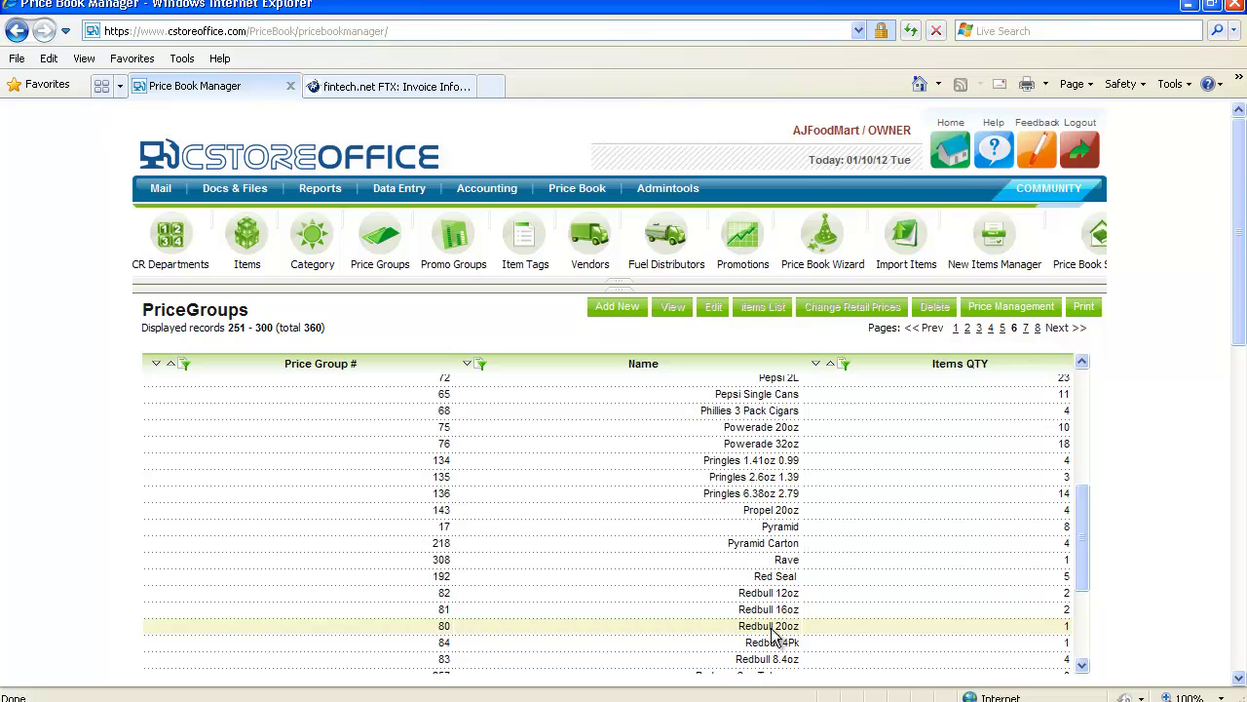
pyautogui.click(773, 631)
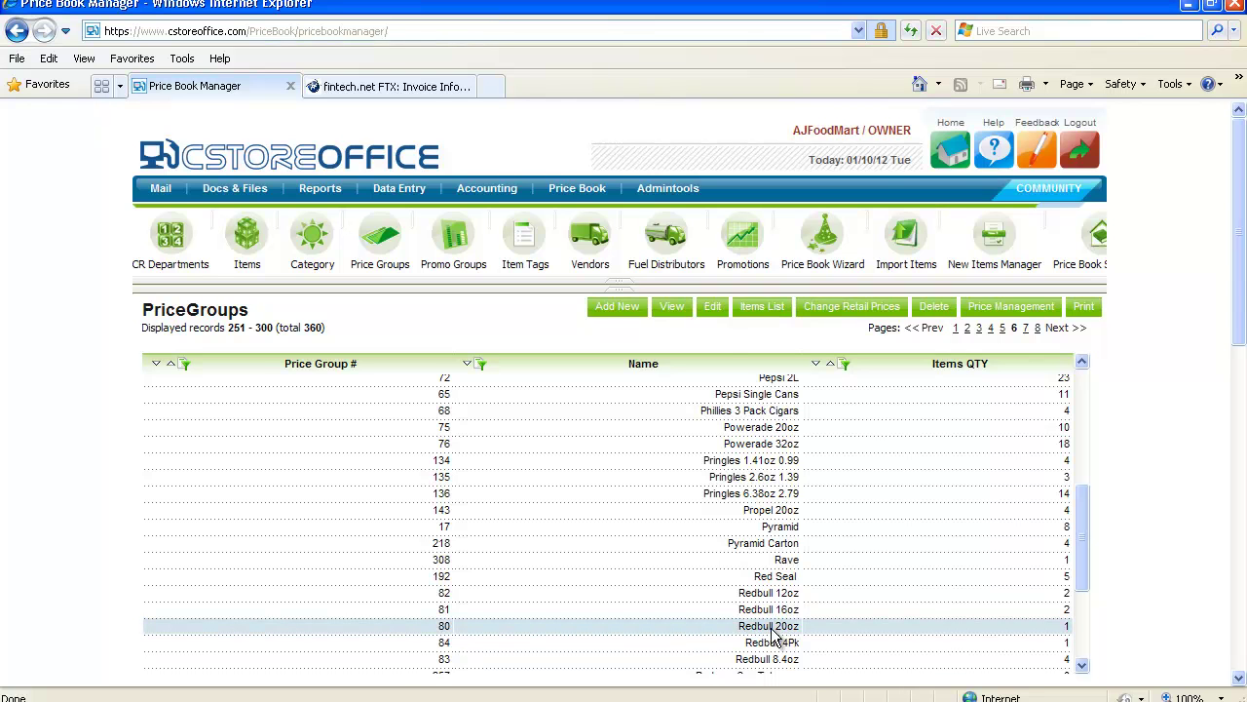
pyautogui.click(713, 308)
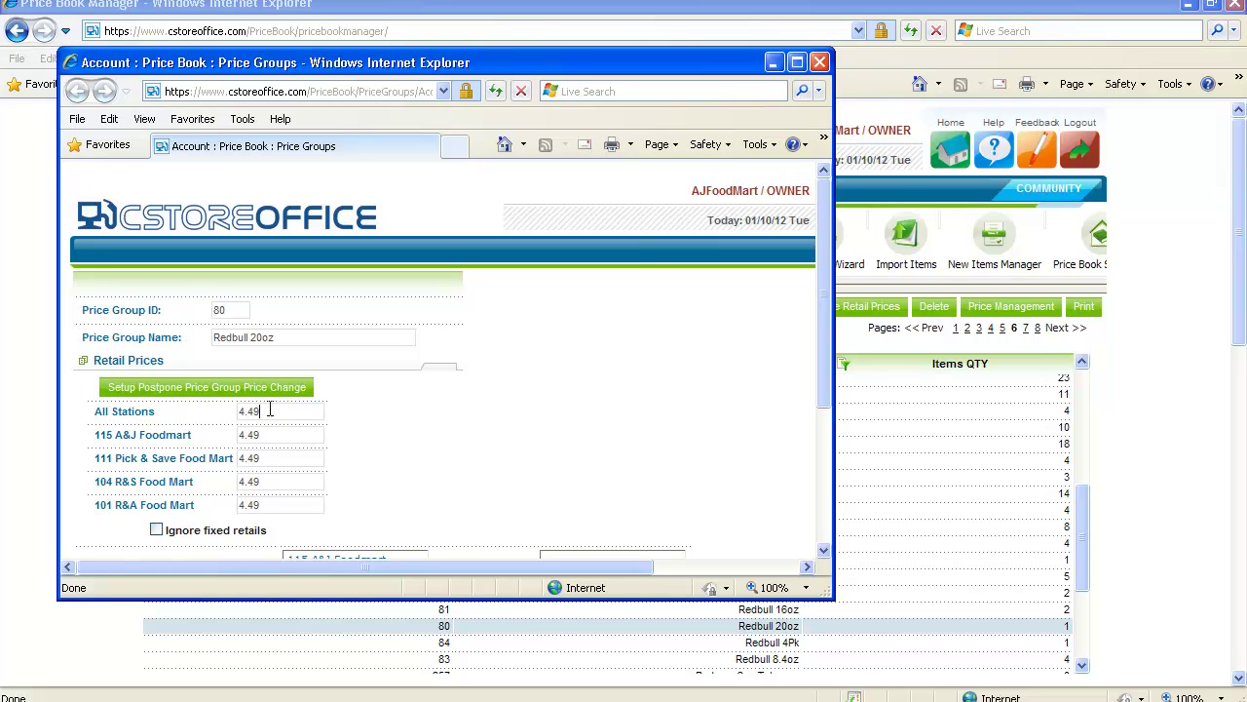
pyautogui.click(157, 530)
pyautogui.scroll(-3, 162, 544)
pyautogui.scroll(-3, 220, 410)
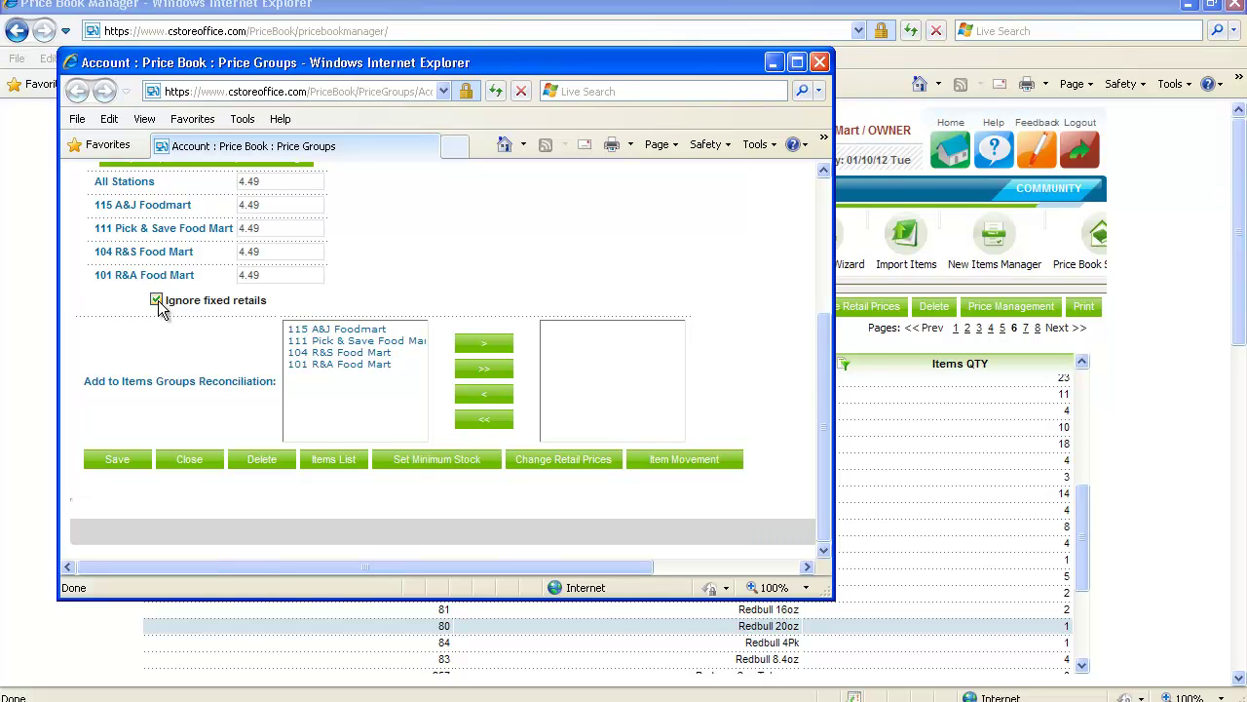
pyautogui.click(125, 465)
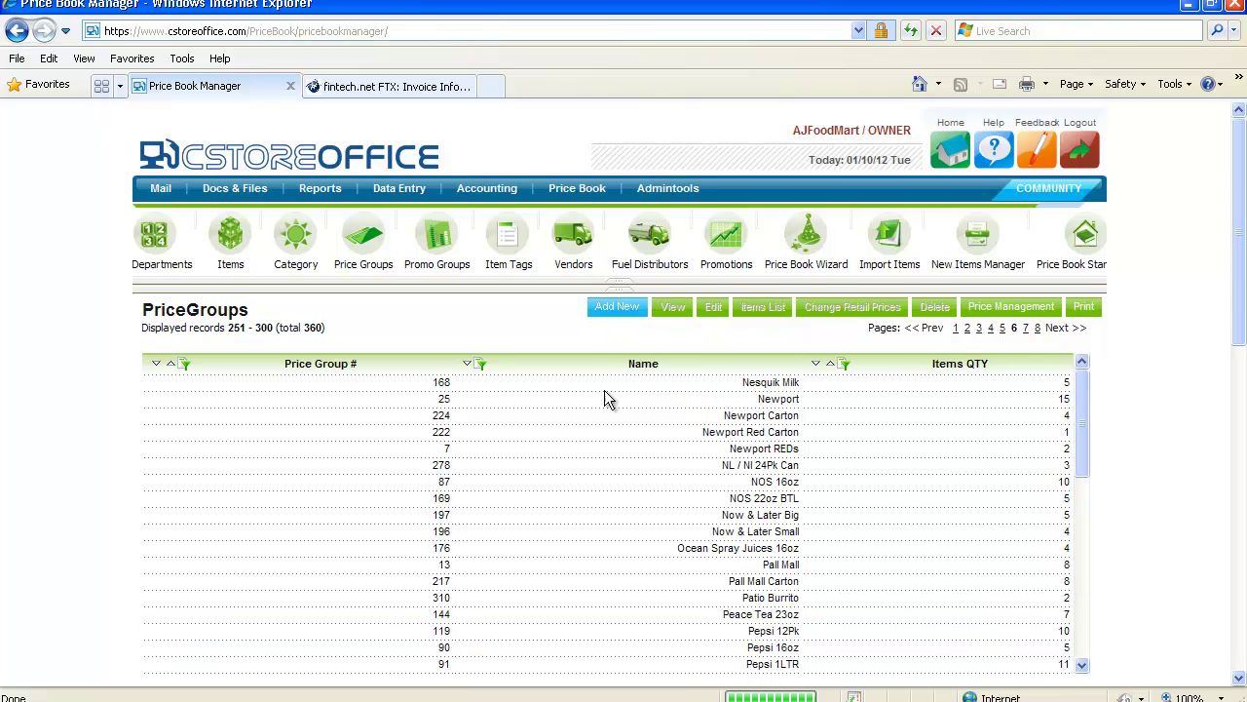
pyautogui.scroll(-2, 758, 561)
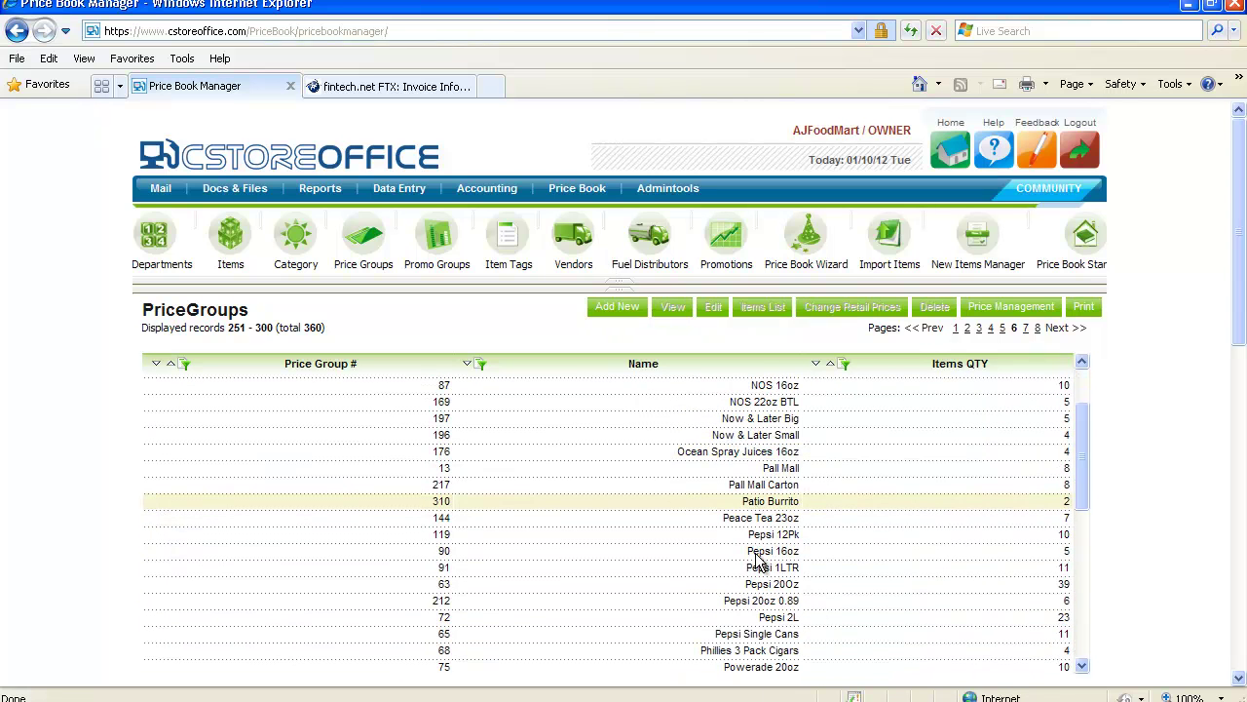
# Step: Review the Redbull price groups further down the price group list
pyautogui.scroll(-3, 759, 560)
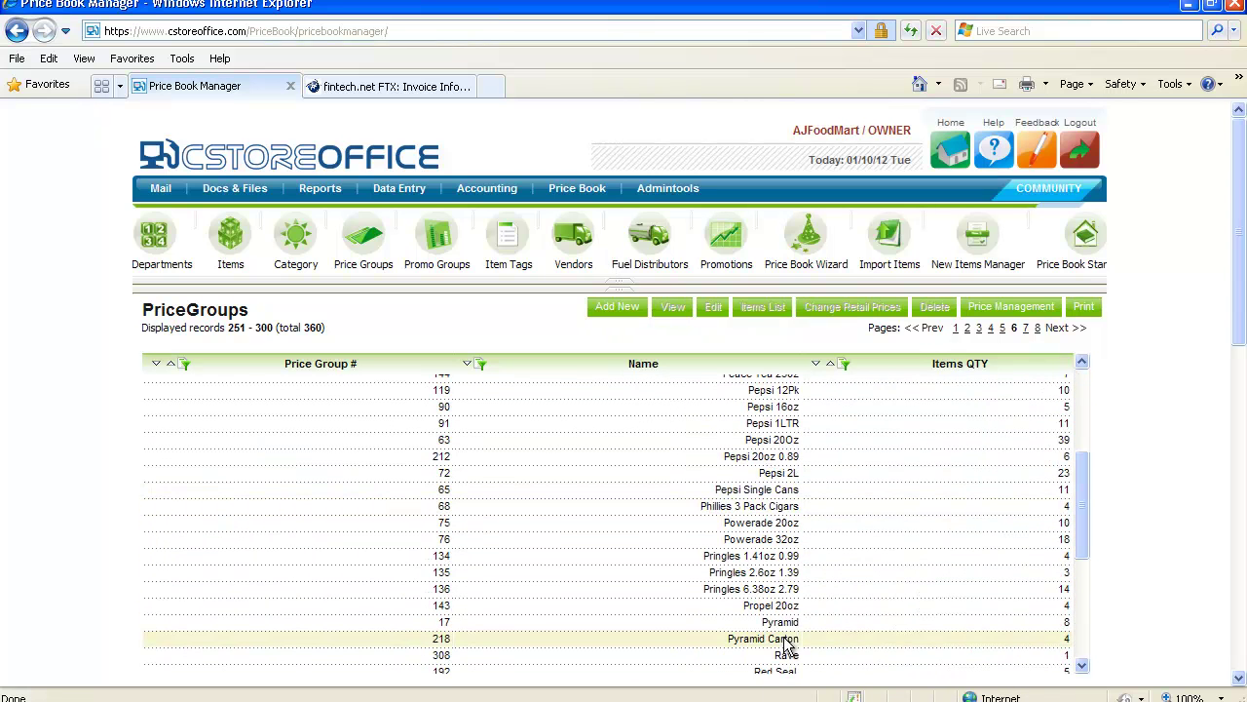
pyautogui.scroll(-3, 789, 612)
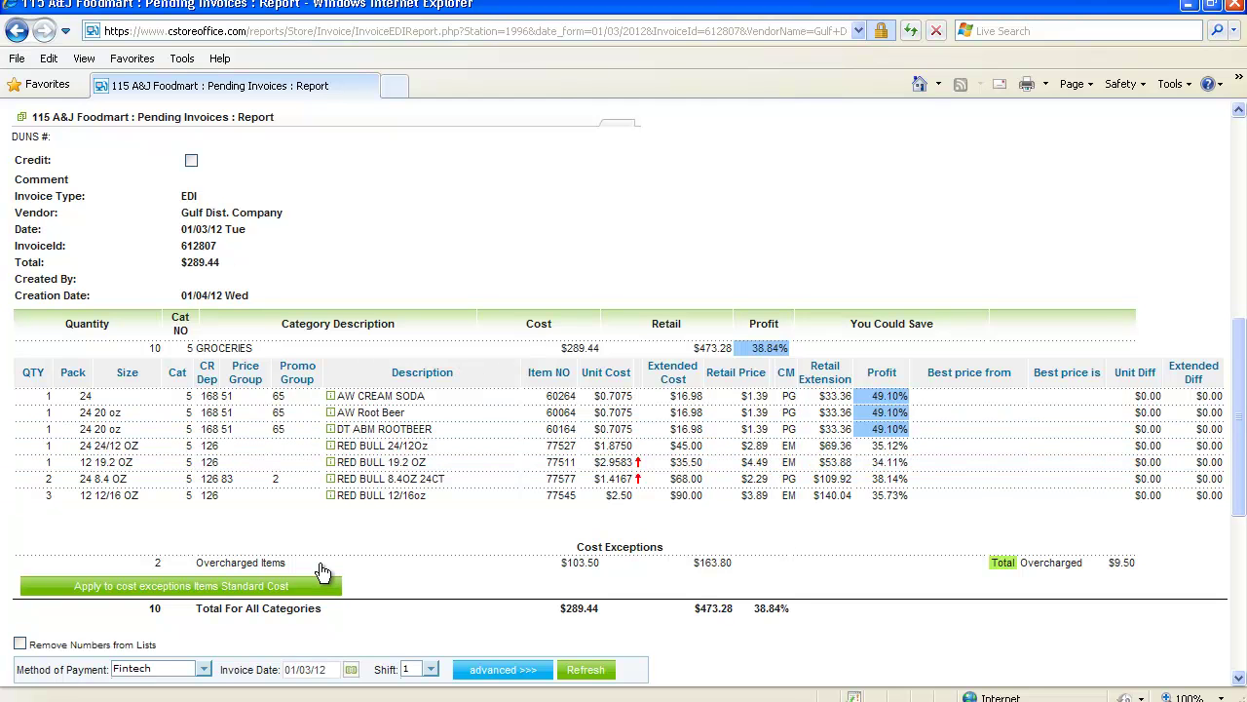
# Step: Try to accept the pending invoice with Fintech as the method of payment
pyautogui.scroll(-3, 669, 440)
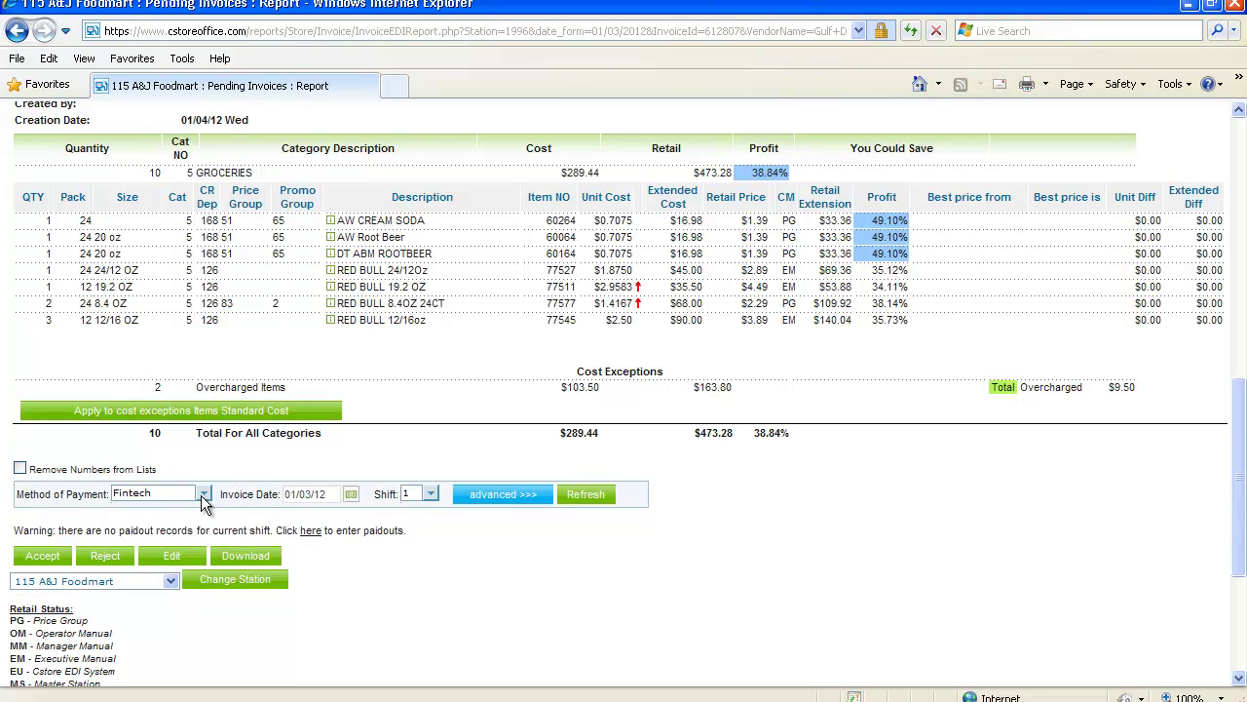
pyautogui.click(43, 557)
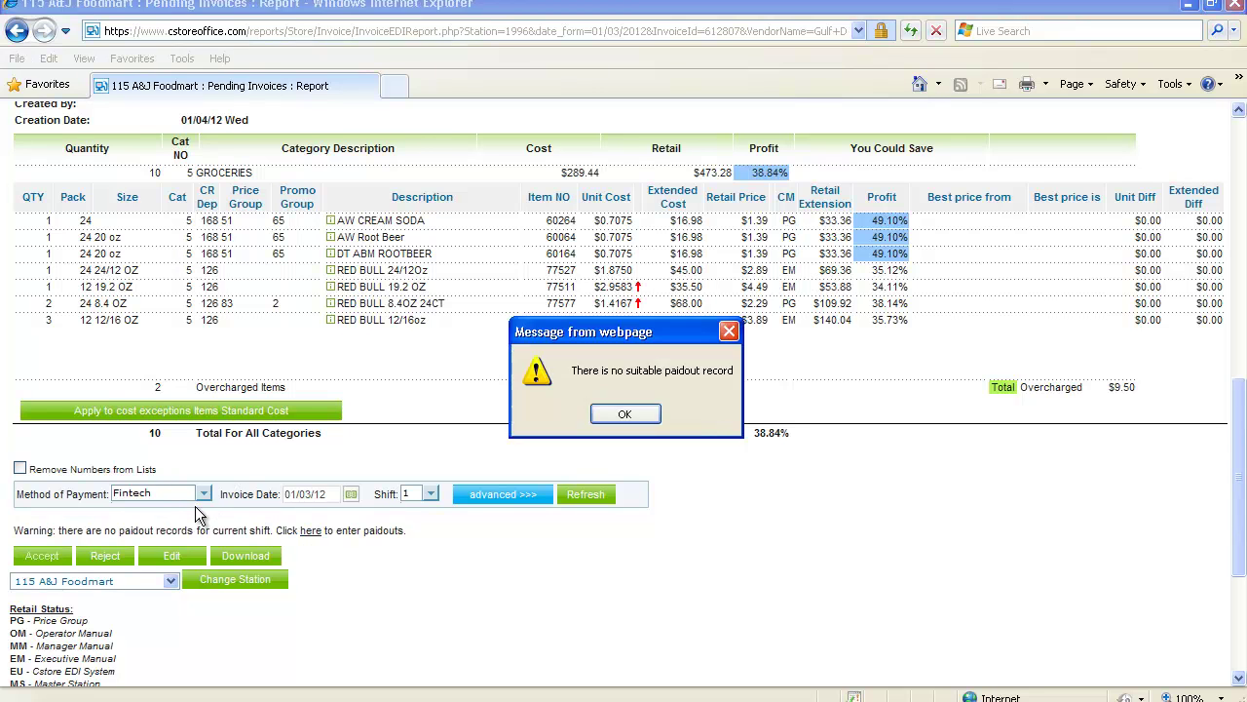
pyautogui.click(624, 415)
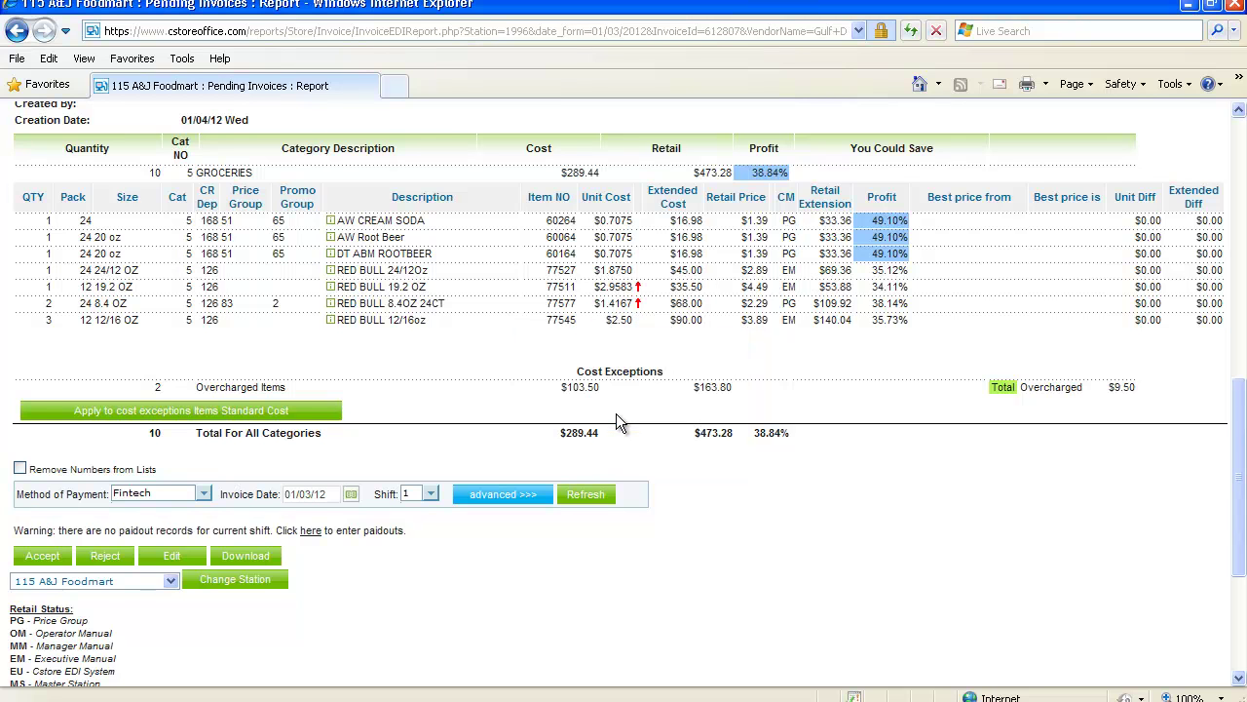
# Step: Open the paidout entry form for the invoice's shift and arrange it so the invoice header stays readable for its merchandise entries
pyautogui.click(312, 531)
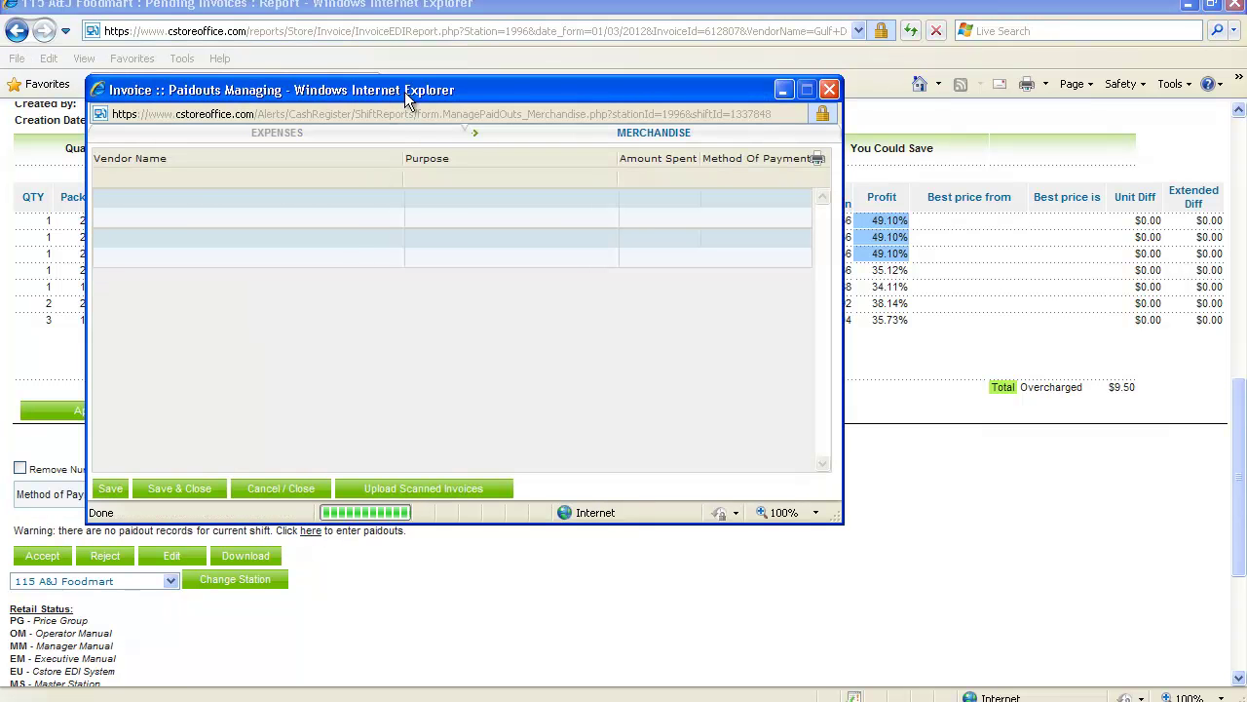
pyautogui.moveTo(410, 100); pyautogui.dragTo(481, 267)
pyautogui.click(996, 121)
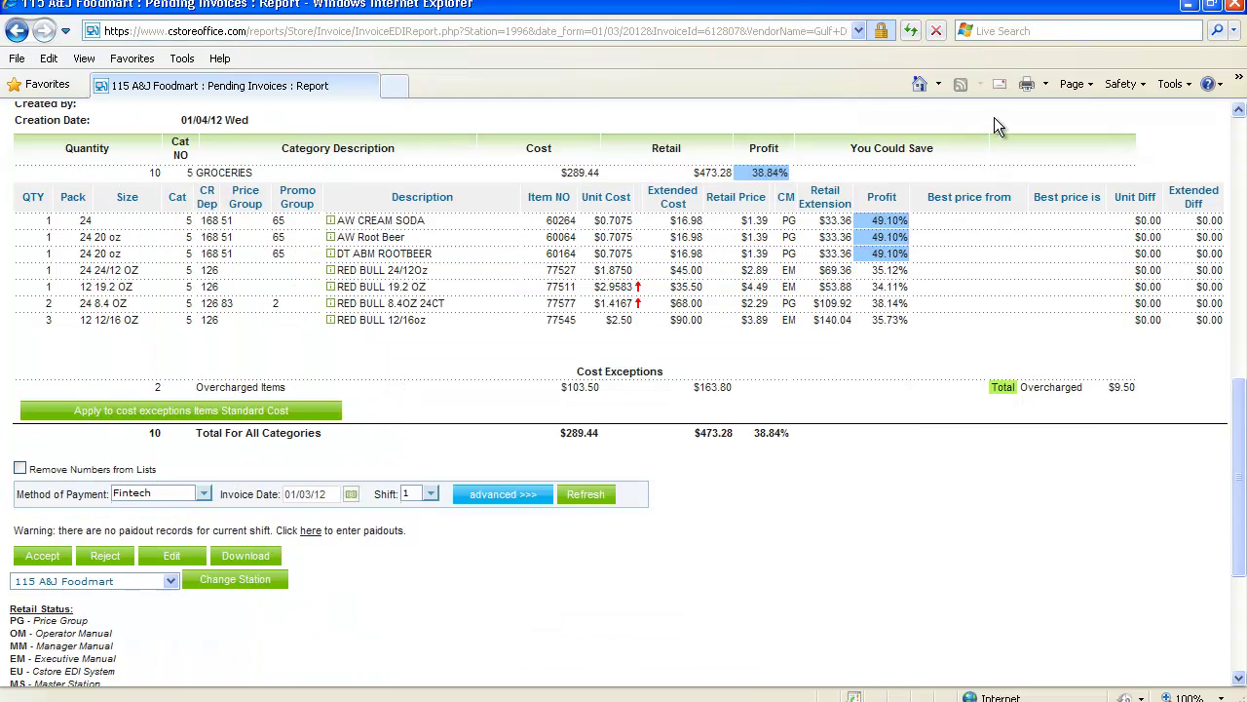
pyautogui.scroll(2, 870, 302)
pyautogui.scroll(-1, 869, 303)
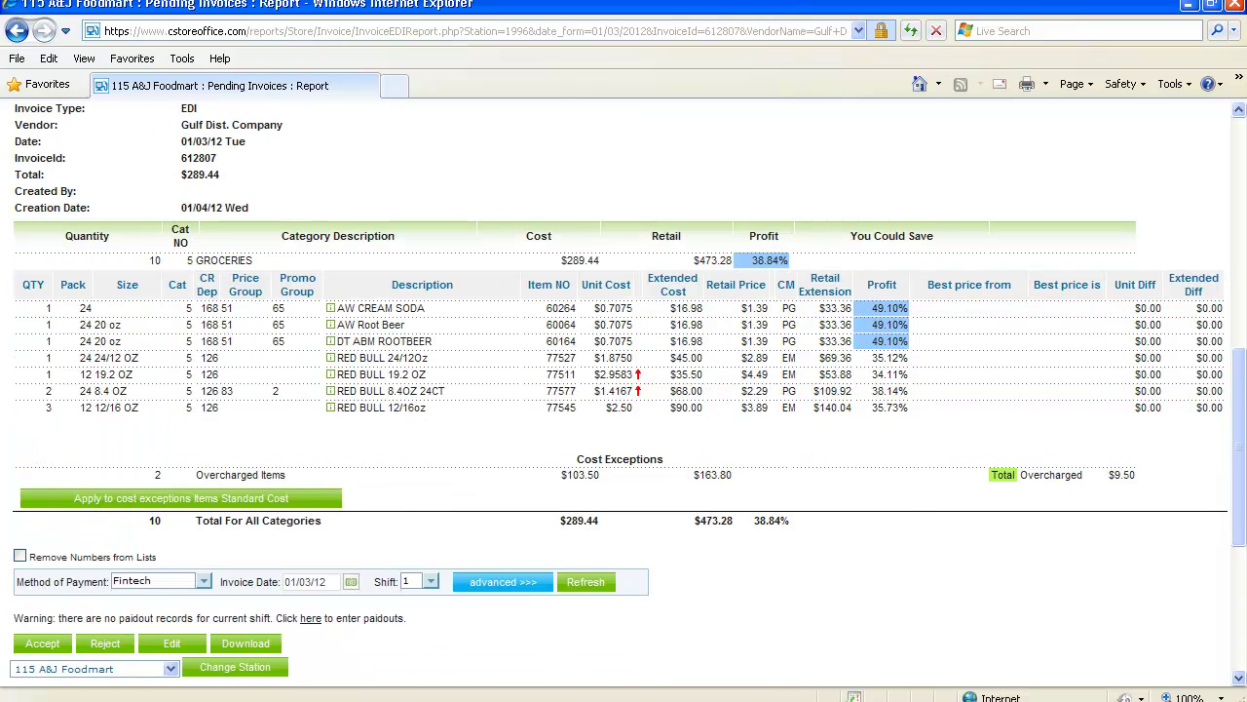
pyautogui.hotkey('alt', 'Tab')
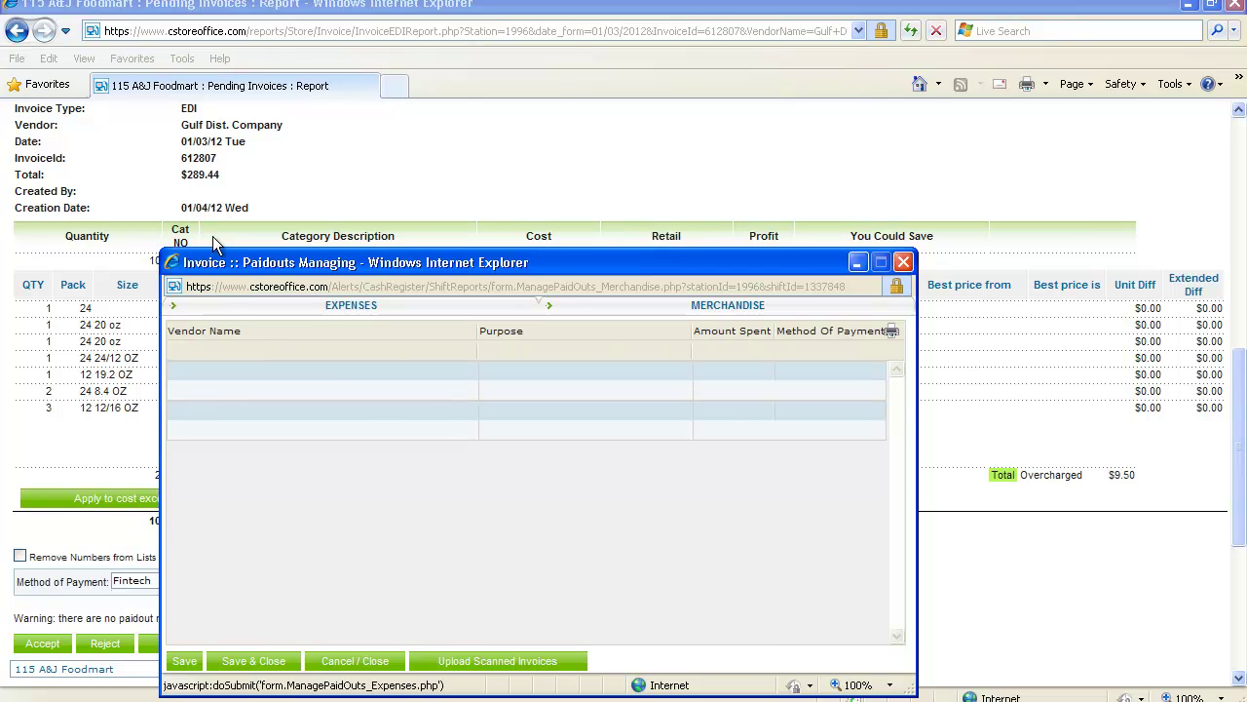
pyautogui.click(471, 184)
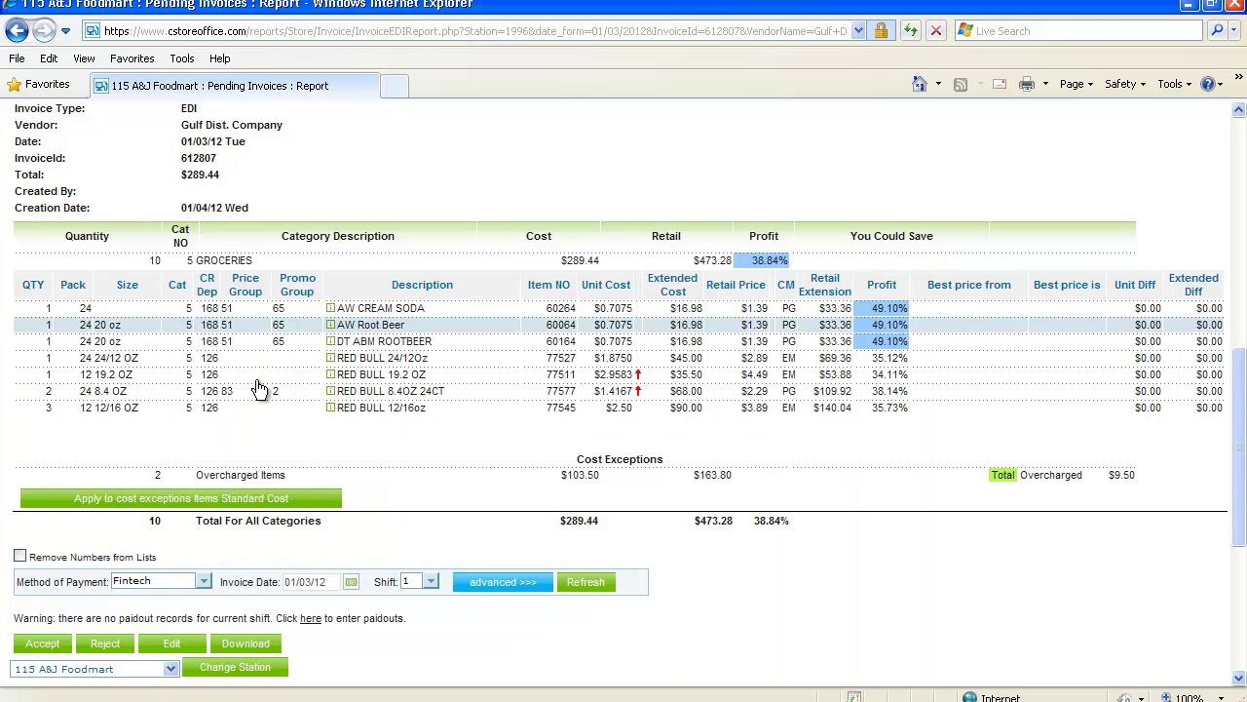
pyautogui.click(468, 701)
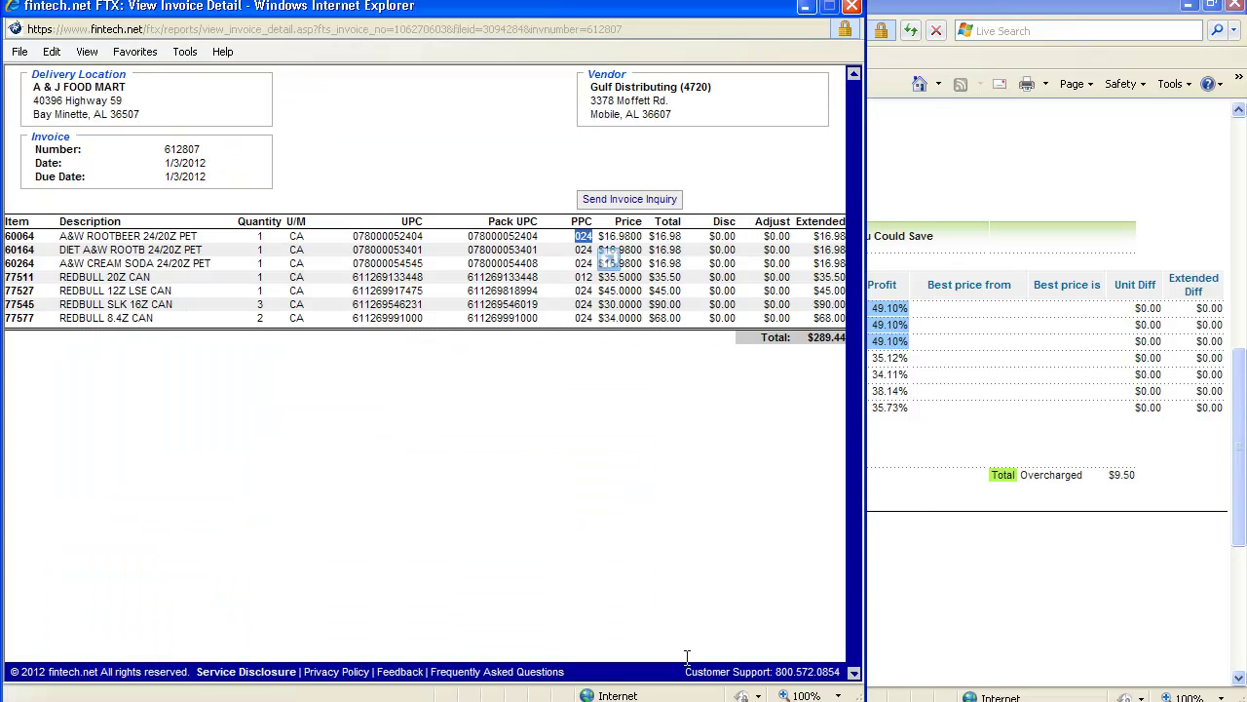
pyautogui.click(716, 701)
pyautogui.click(965, 201)
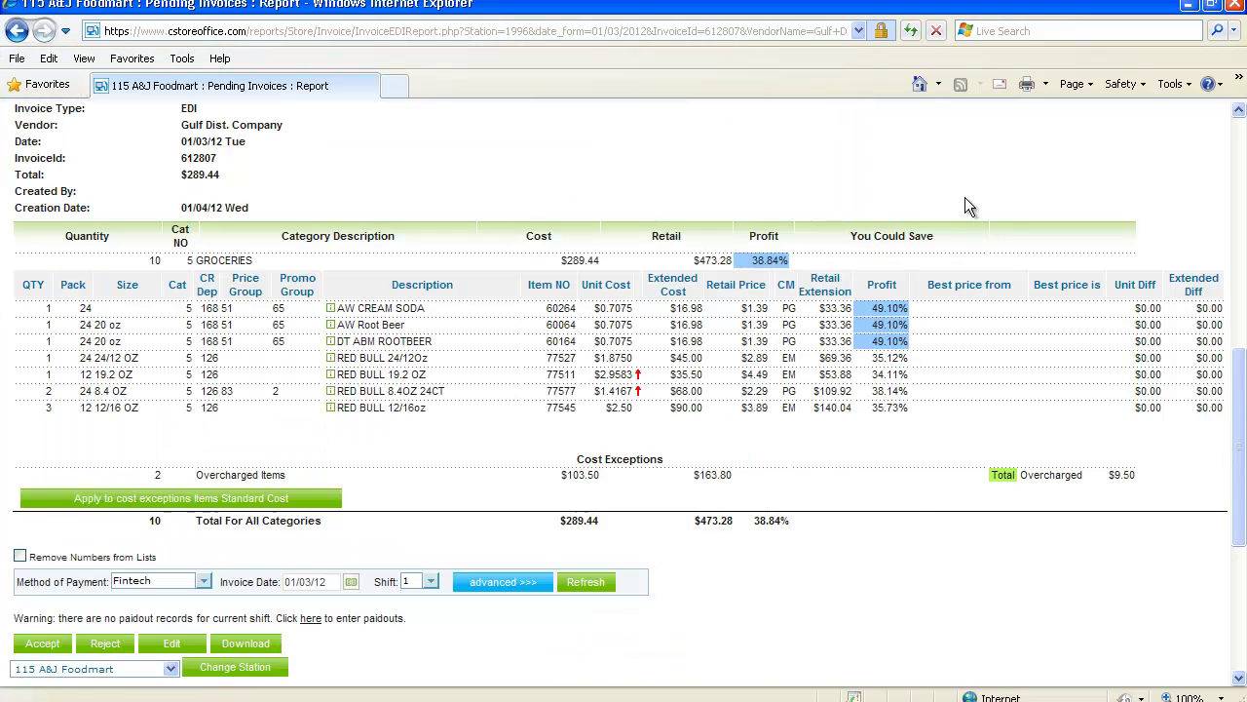
pyautogui.click(672, 701)
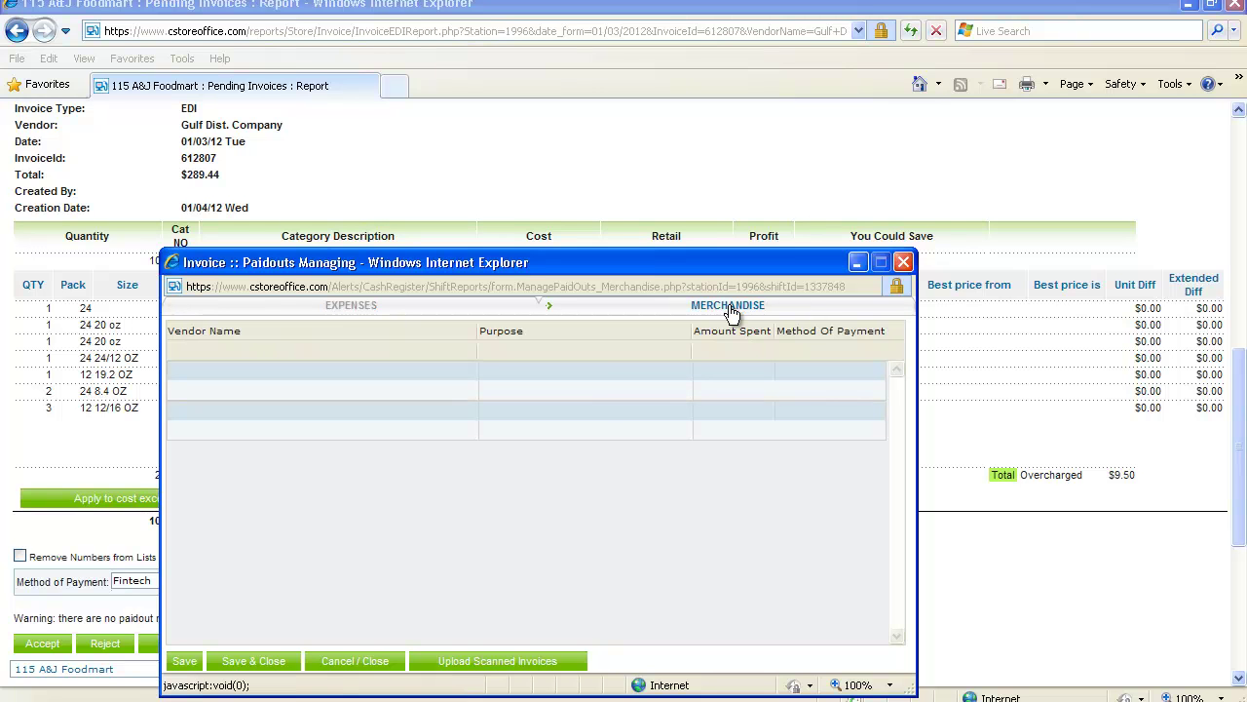
# Step: Start a merchandise paidout for vendor Gulf Dist. Company, with the invoice's ID as its purpose
pyautogui.click(210, 372)
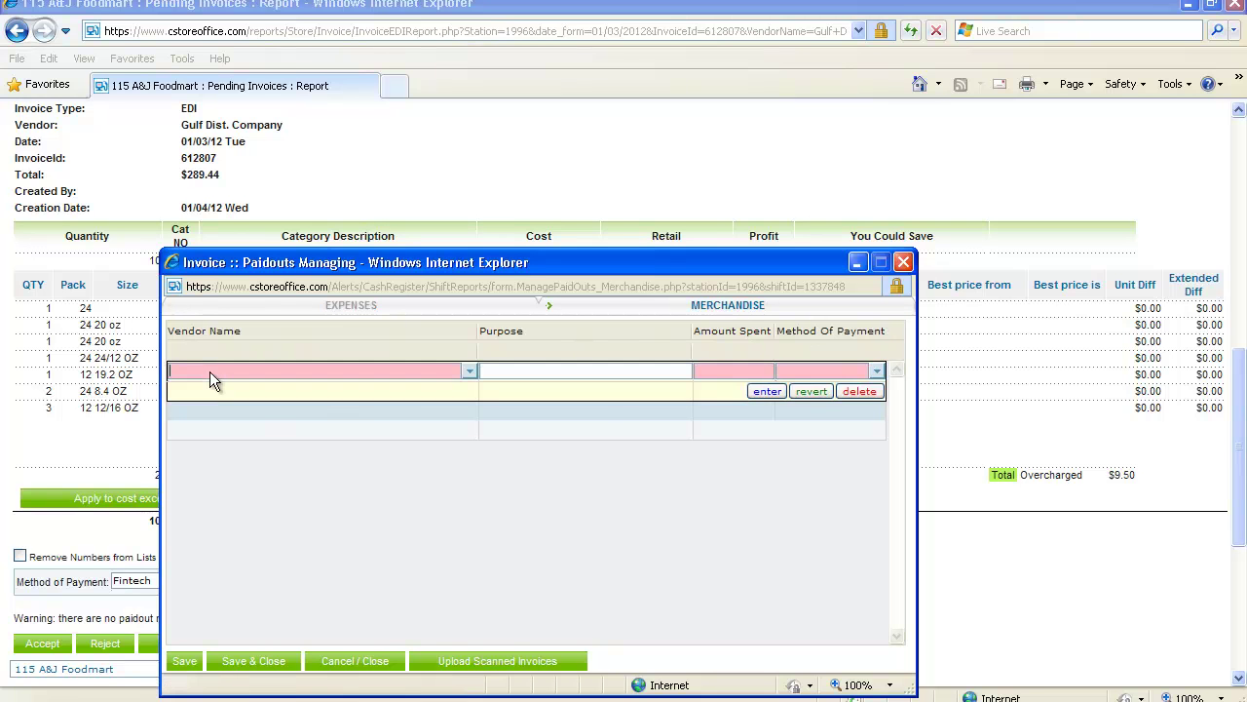
pyautogui.write('G')
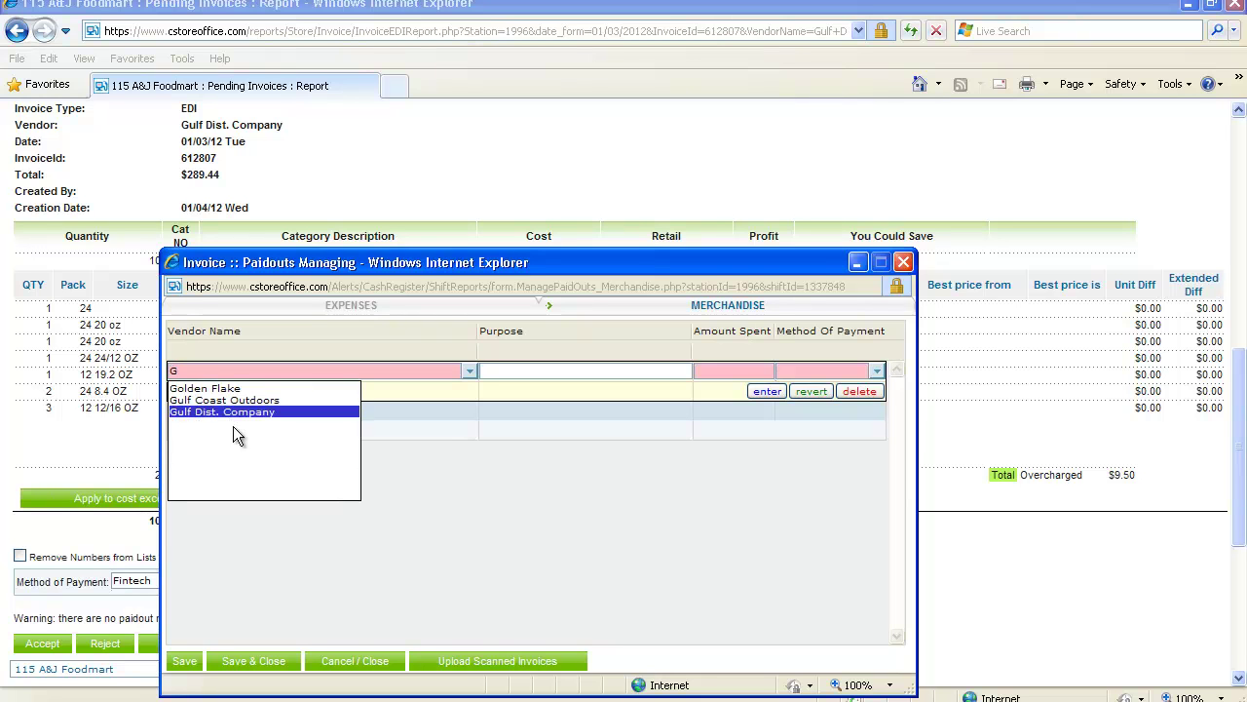
pyautogui.click(235, 412)
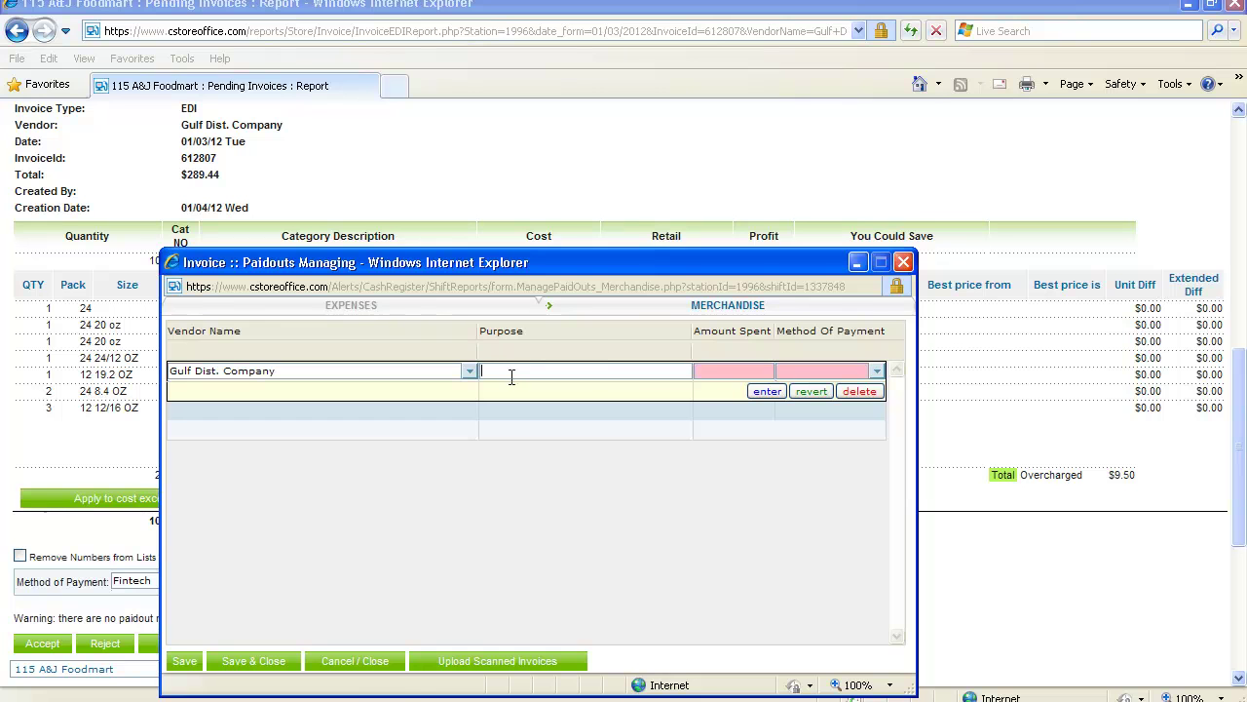
pyautogui.moveTo(217, 159)
pyautogui.mouseDown()
pyautogui.moveTo(178, 158)
pyautogui.moveTo(193, 158)
pyautogui.mouseUp()
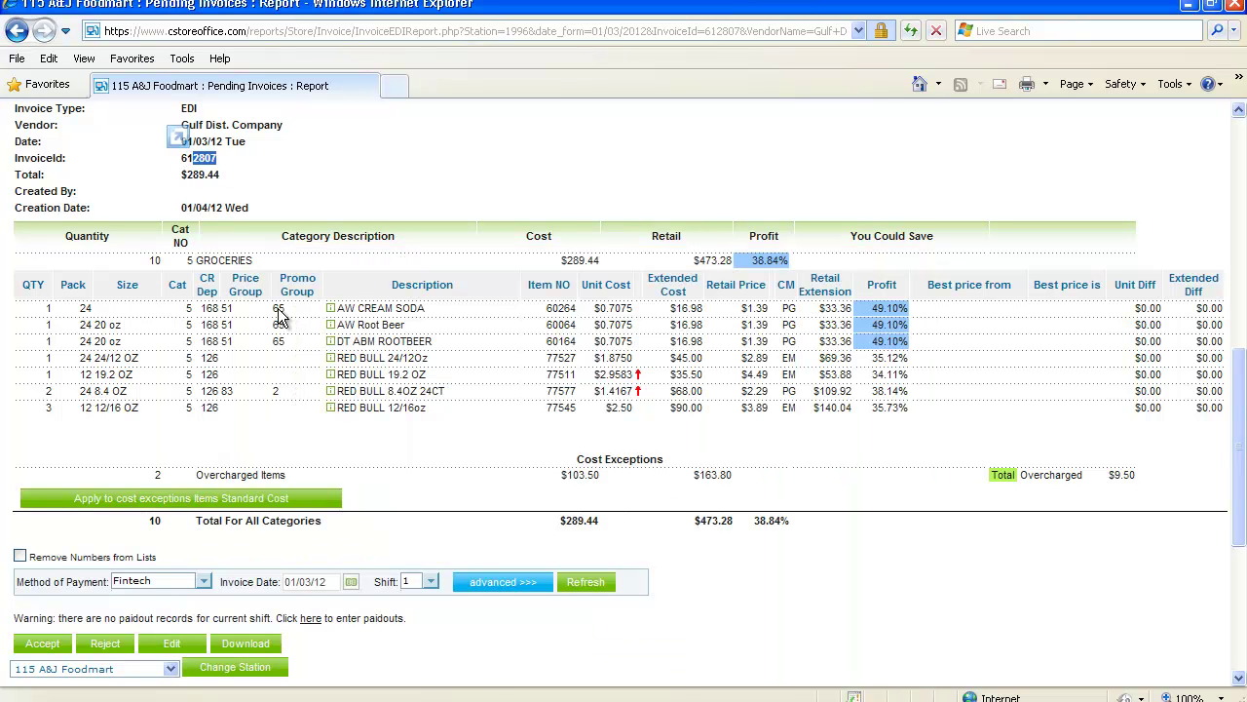
pyautogui.hotkey('alt', 'Tab')
pyautogui.click(557, 366)
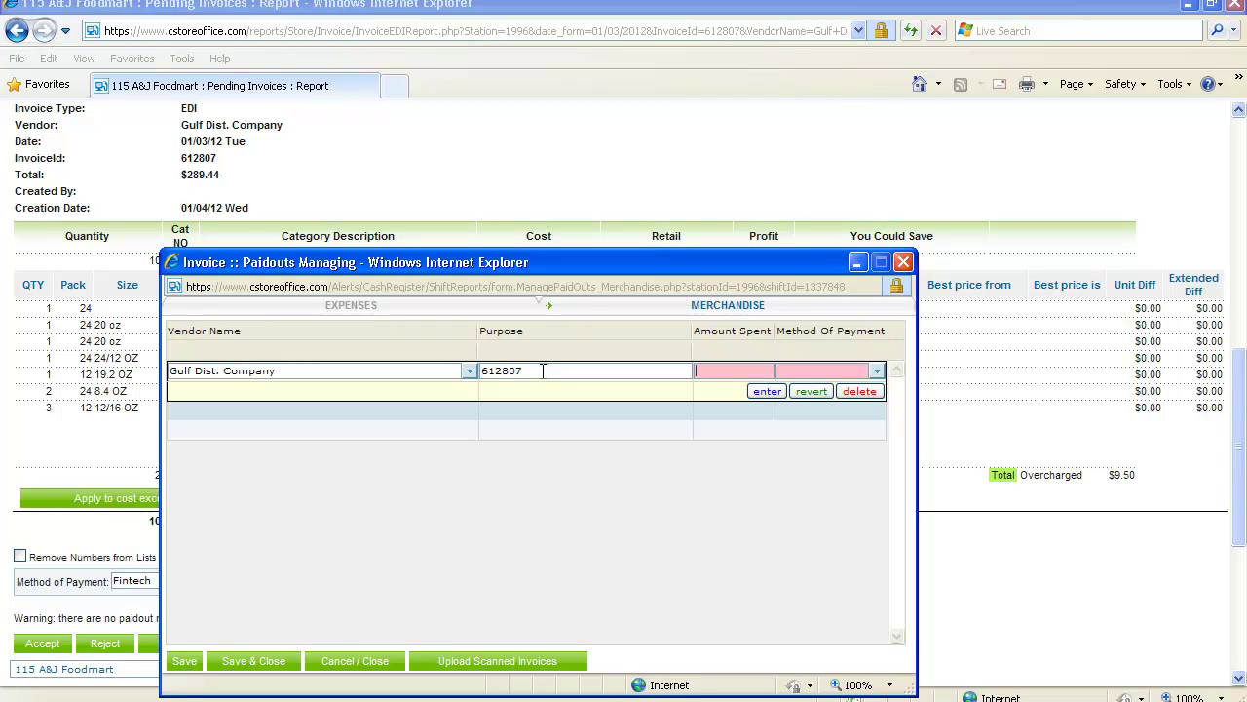
# Step: Set the paidout amount to 289.44 and its method of payment to Credit, enter the row, and save and close the paidouts
pyautogui.write('289')
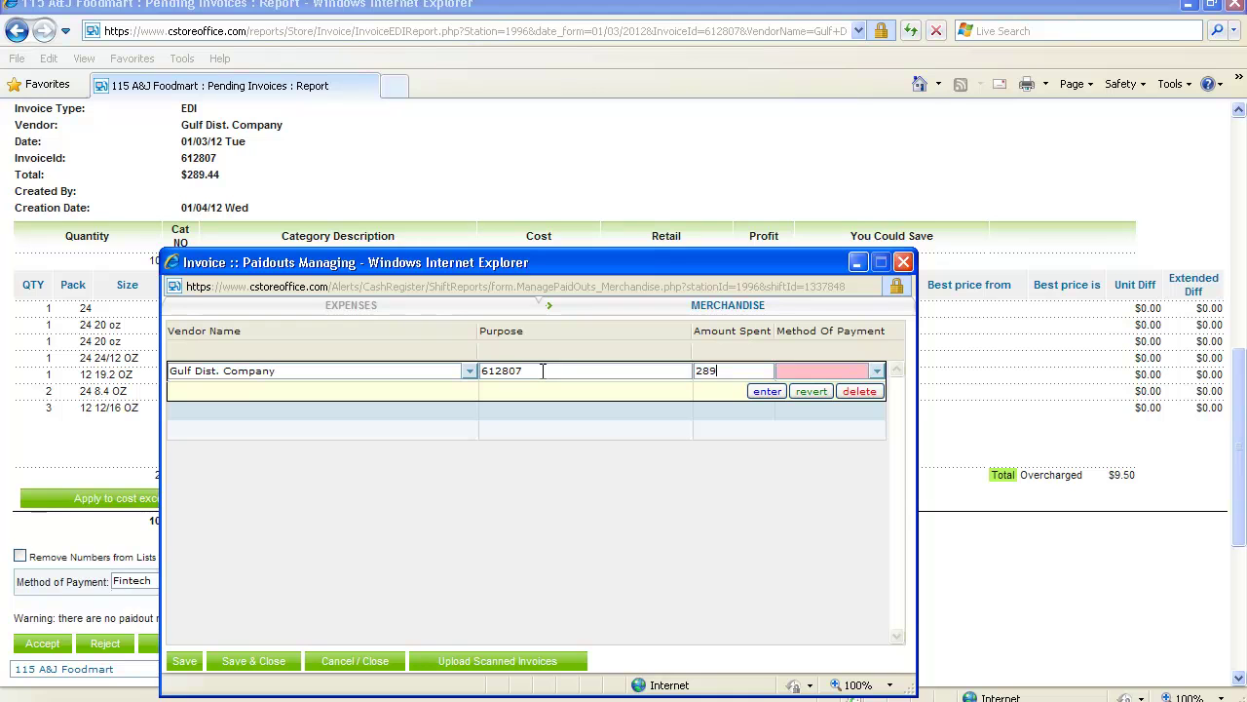
pyautogui.write('.44')
pyautogui.click(878, 373)
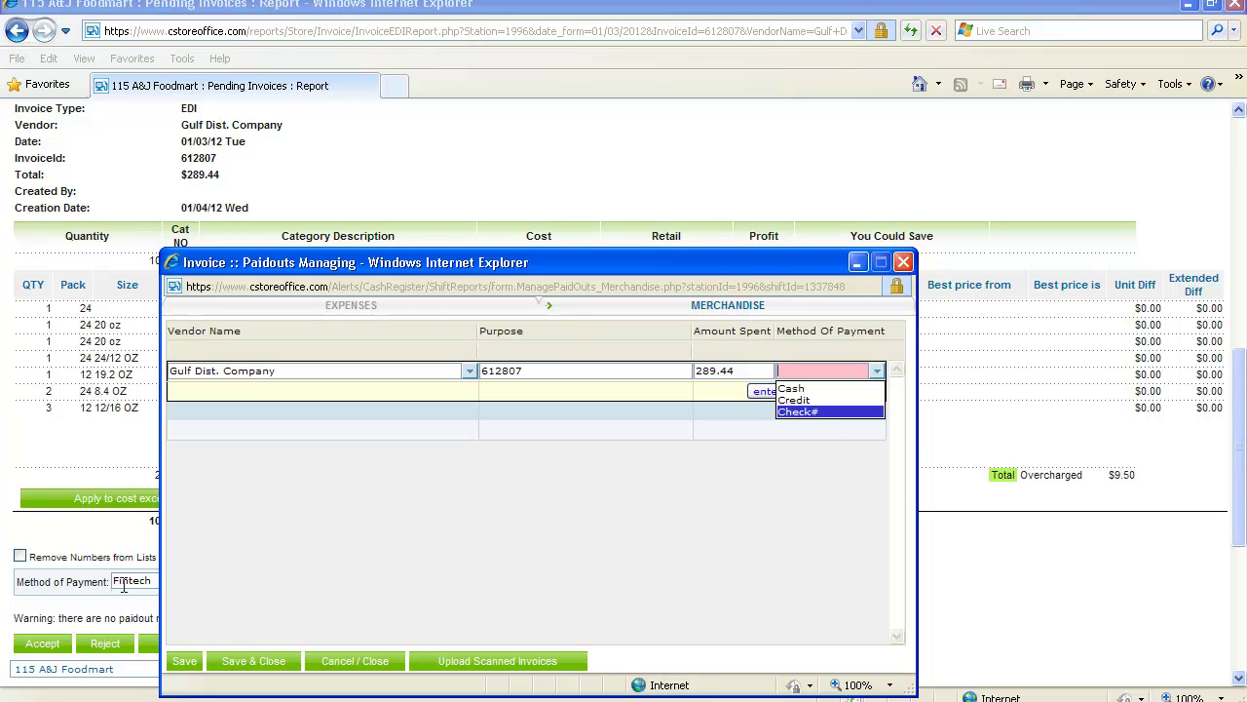
pyautogui.click(817, 401)
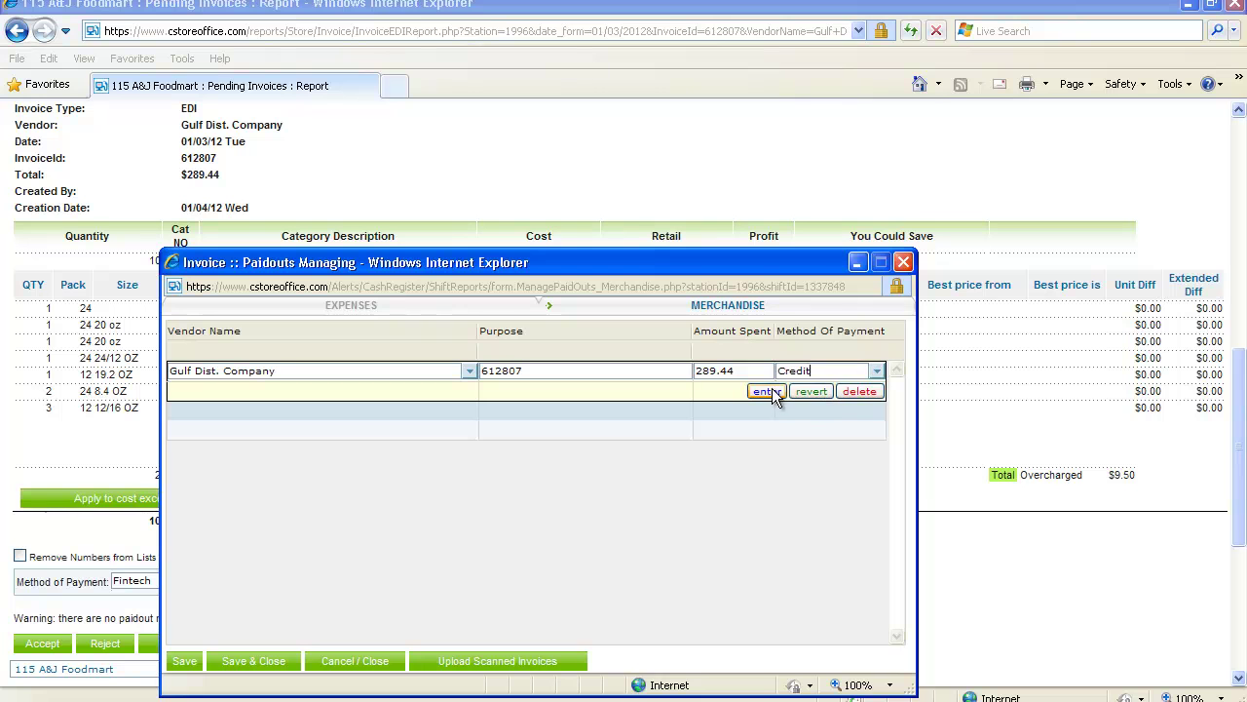
pyautogui.click(769, 390)
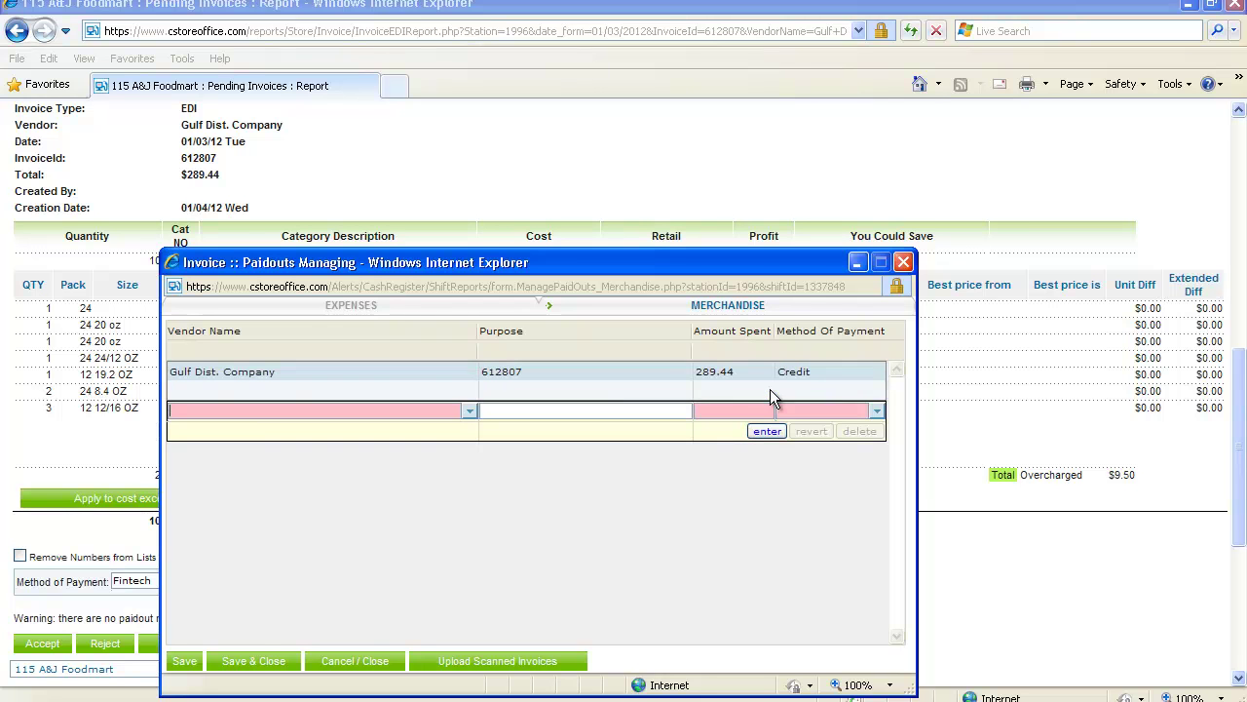
pyautogui.click(253, 661)
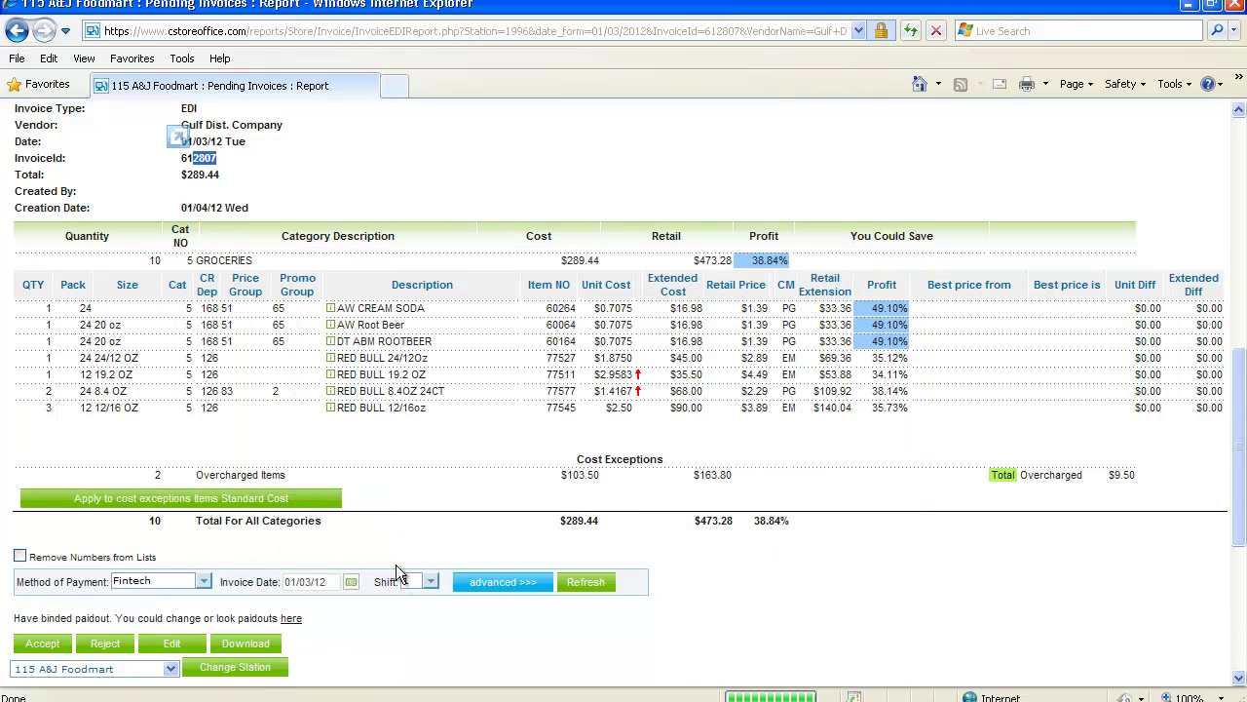
# Step: Change the invoice's method of payment to Credit, accept the invoice, and check the refreshed pending invoices report
pyautogui.click(204, 582)
pyautogui.click(189, 604)
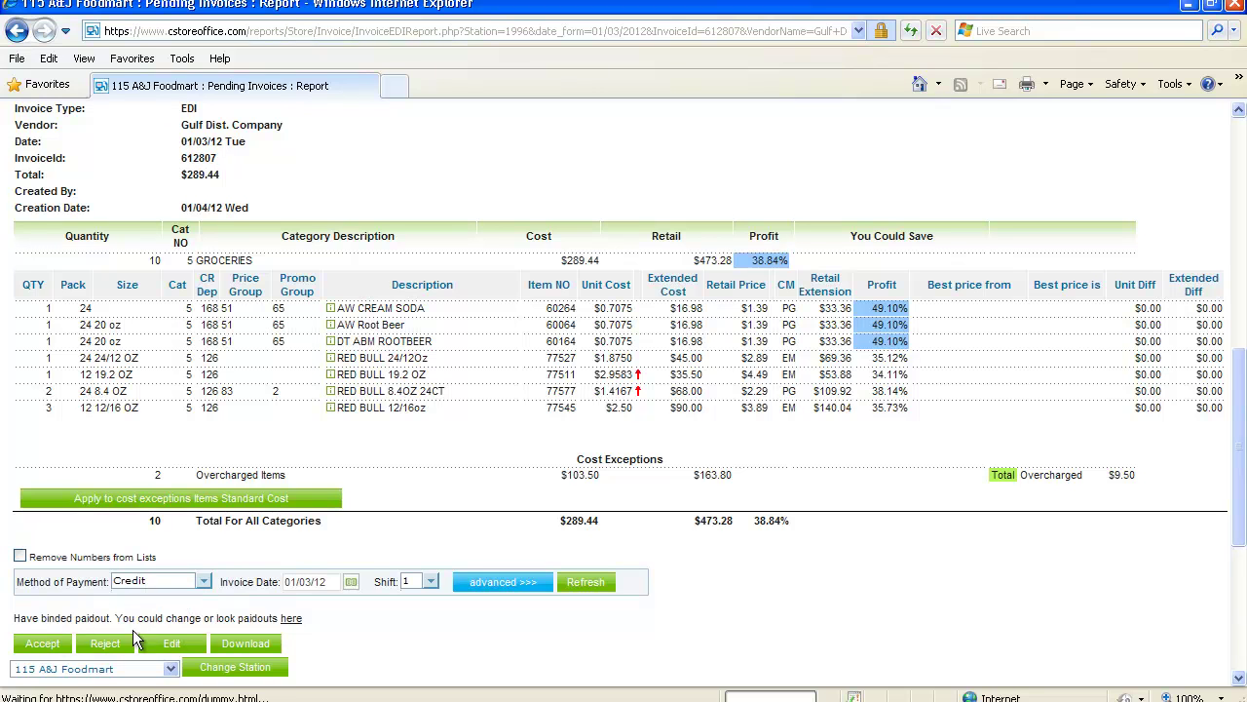
pyautogui.moveTo(15, 618); pyautogui.dragTo(308, 625)
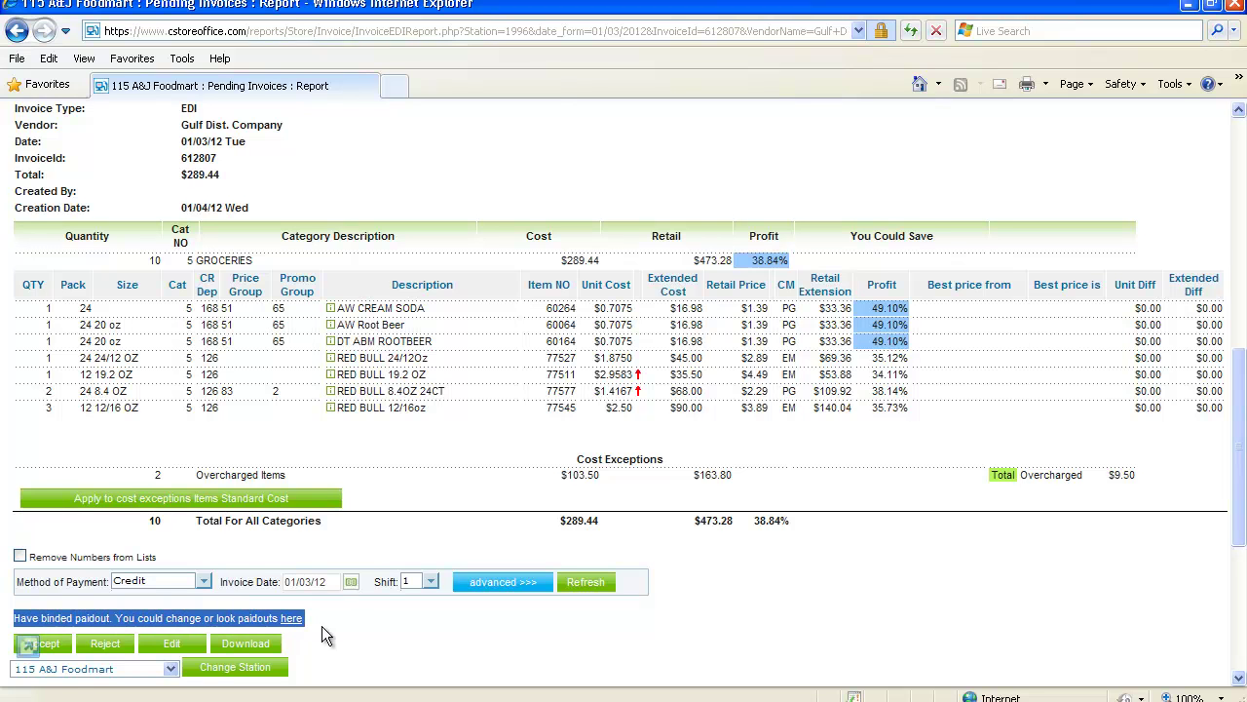
pyautogui.click(319, 629)
pyautogui.click(44, 647)
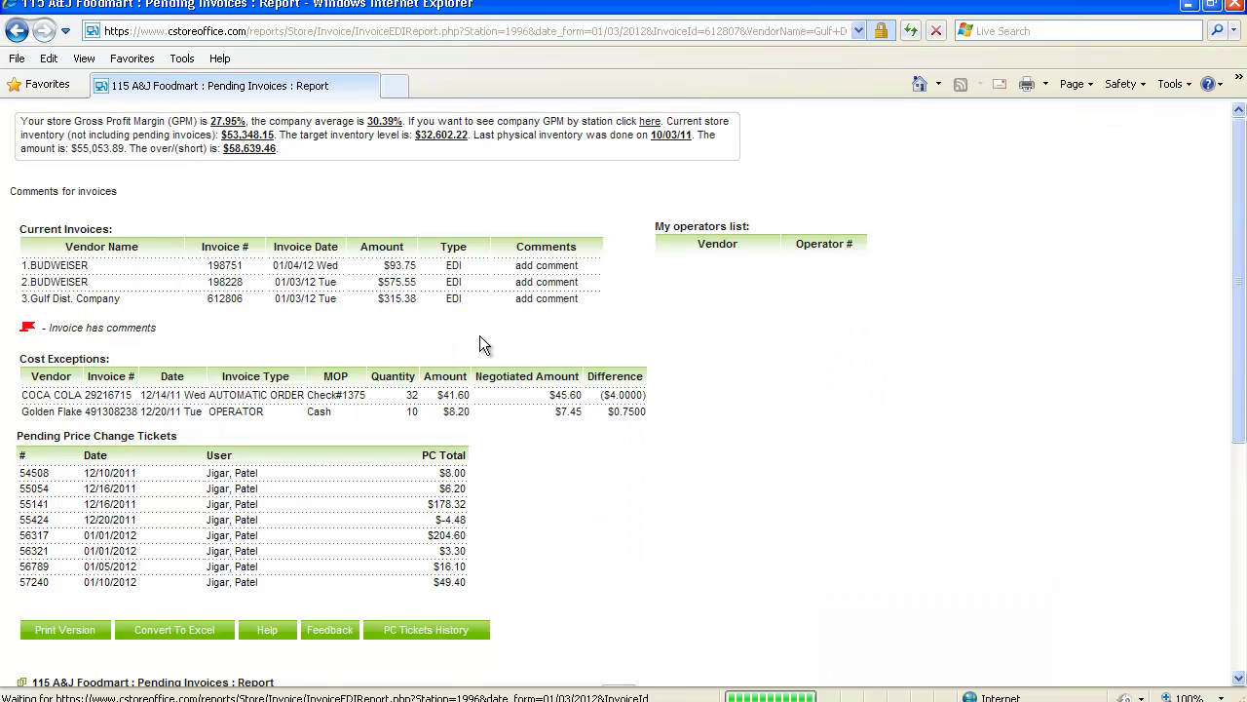
pyautogui.scroll(-3, 544, 384)
pyautogui.scroll(-5, 544, 383)
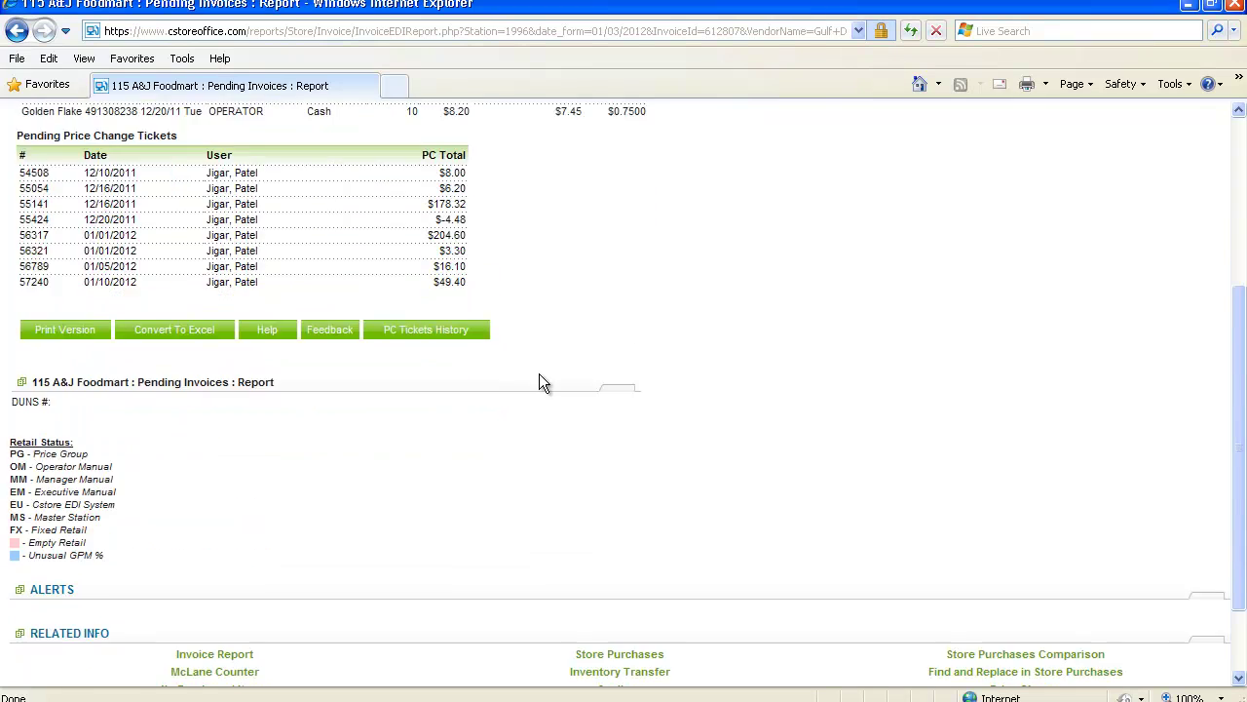
pyautogui.scroll(8, 541, 379)
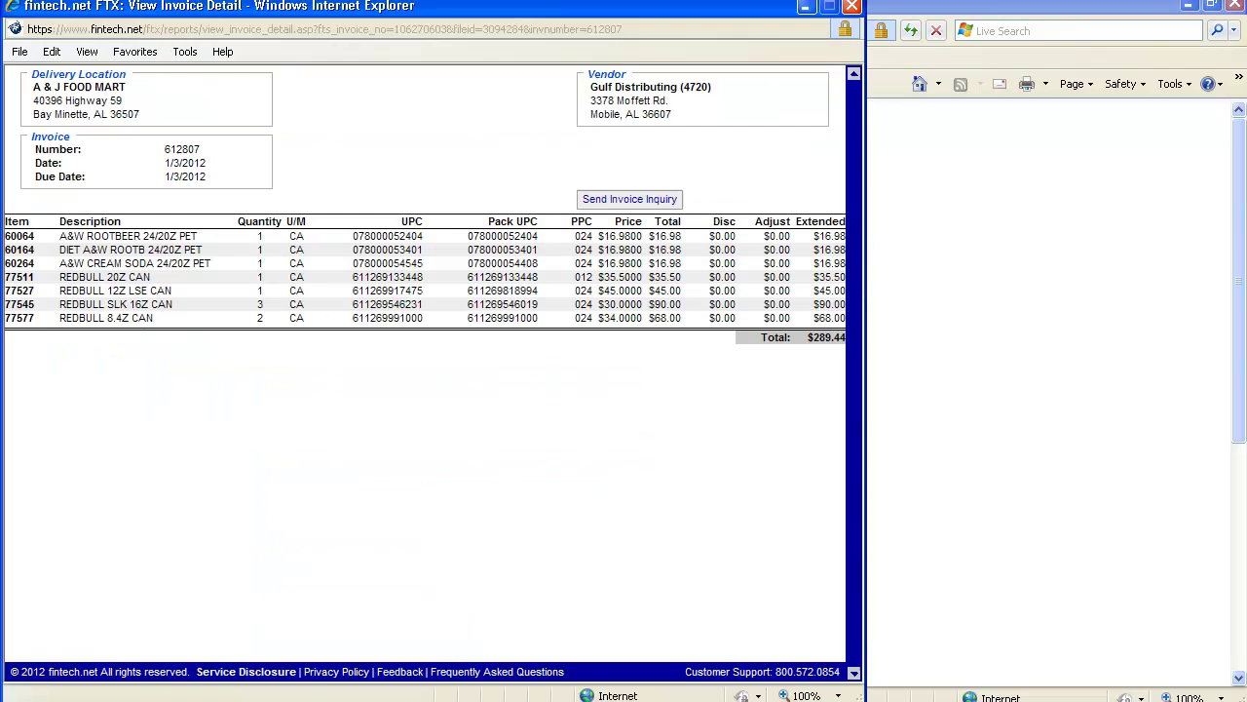
# Step: Close the Fintech invoice detail window and return to the Fintech Invoice Information Detailed Report
pyautogui.click(850, 7)
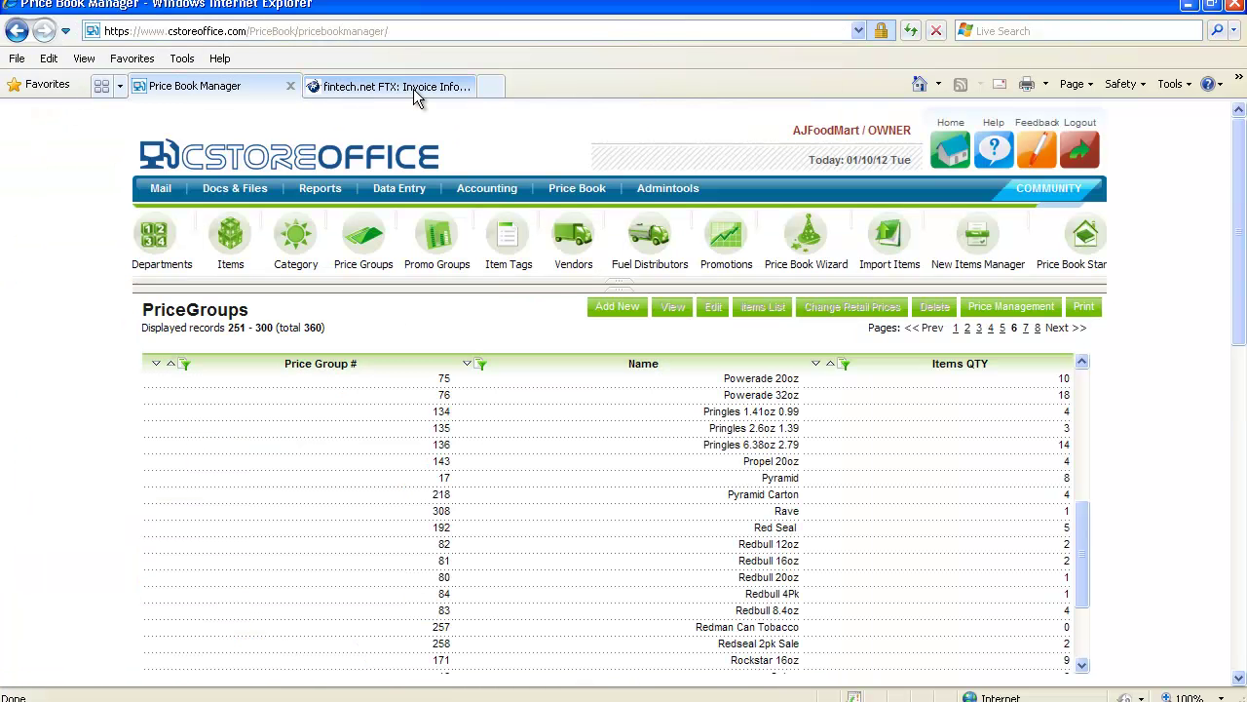
pyautogui.click(413, 89)
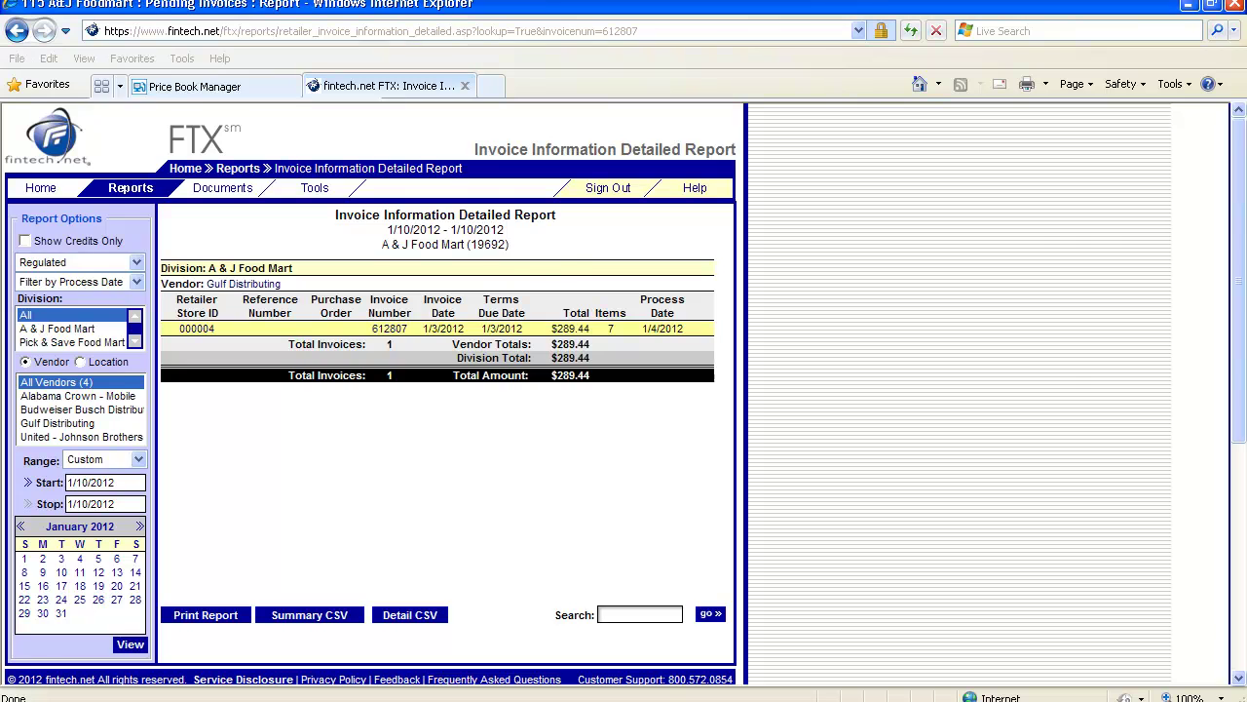